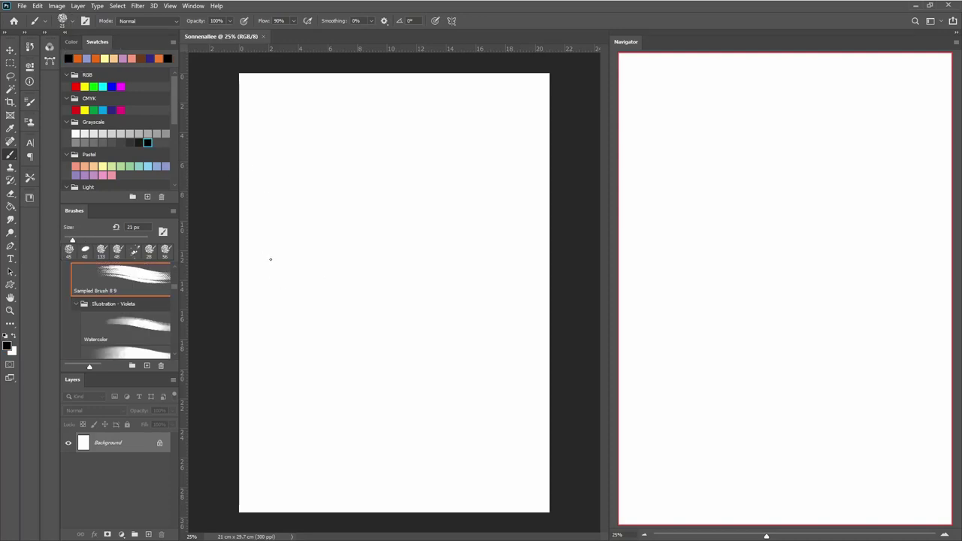
On a new layer, sketch the legs and feet of the left-hand figures.
{"action": "key", "text": "ctrl+shift+alt+n"}
{"action": "left_click_drag", "start_coordinate": [271, 252], "coordinate": [280, 443]}
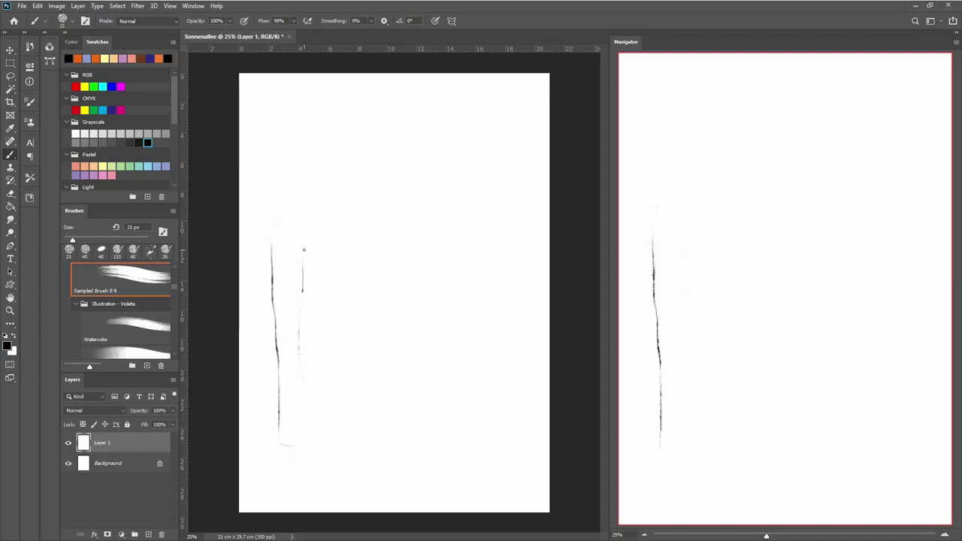
{"action": "mouse_move", "coordinate": [303, 257]}
{"action": "left_mouse_down"}
{"action": "mouse_move", "coordinate": [314, 447]}
{"action": "mouse_move", "coordinate": [312, 309]}
{"action": "mouse_move", "coordinate": [342, 444]}
{"action": "left_mouse_up"}
{"action": "key", "text": "ctrl+z"}
{"action": "left_click_drag", "start_coordinate": [336, 241], "coordinate": [339, 304]}
{"action": "left_click_drag", "start_coordinate": [307, 239], "coordinate": [308, 340]}
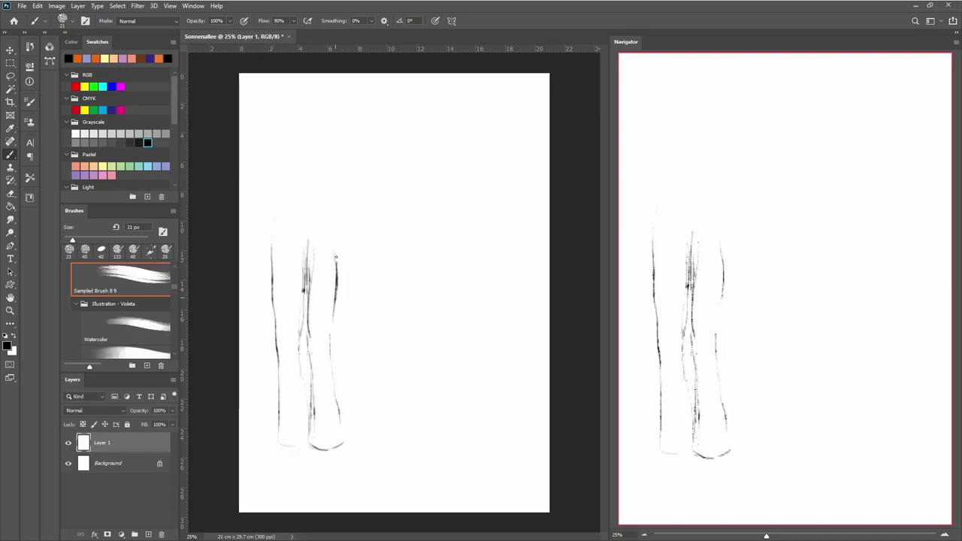
{"action": "left_click_drag", "start_coordinate": [276, 238], "coordinate": [278, 291]}
{"action": "left_click_drag", "start_coordinate": [307, 340], "coordinate": [298, 406]}
{"action": "mouse_move", "coordinate": [281, 443]}
{"action": "left_mouse_down"}
{"action": "mouse_move", "coordinate": [266, 451]}
{"action": "mouse_move", "coordinate": [333, 462]}
{"action": "left_mouse_up"}
{"action": "left_click_drag", "start_coordinate": [256, 242], "coordinate": [255, 308]}
{"action": "left_click_drag", "start_coordinate": [256, 283], "coordinate": [251, 410]}
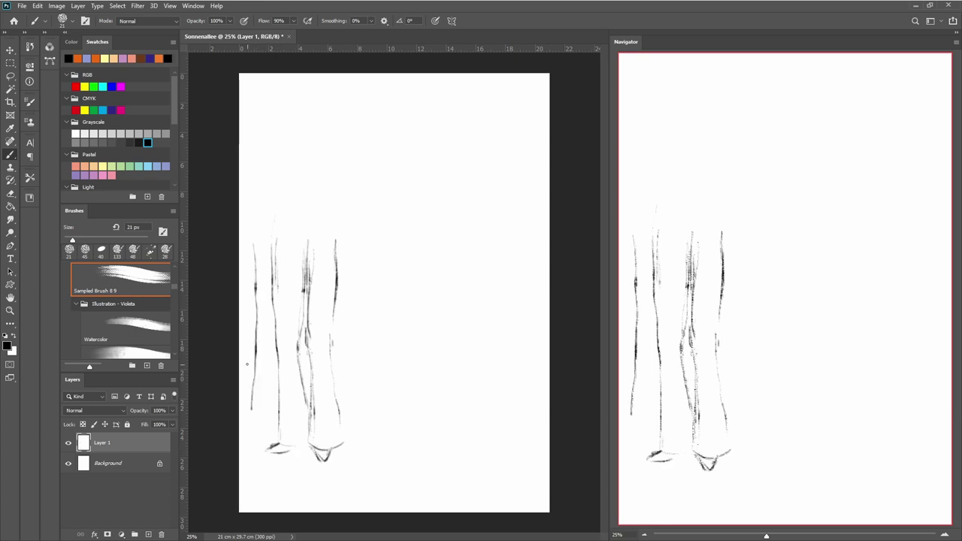
{"action": "left_click_drag", "start_coordinate": [248, 328], "coordinate": [240, 460]}
{"action": "key", "text": "ctrl+z"}
{"action": "key", "text": "ctrl+z"}
{"action": "key", "text": "ctrl+z"}
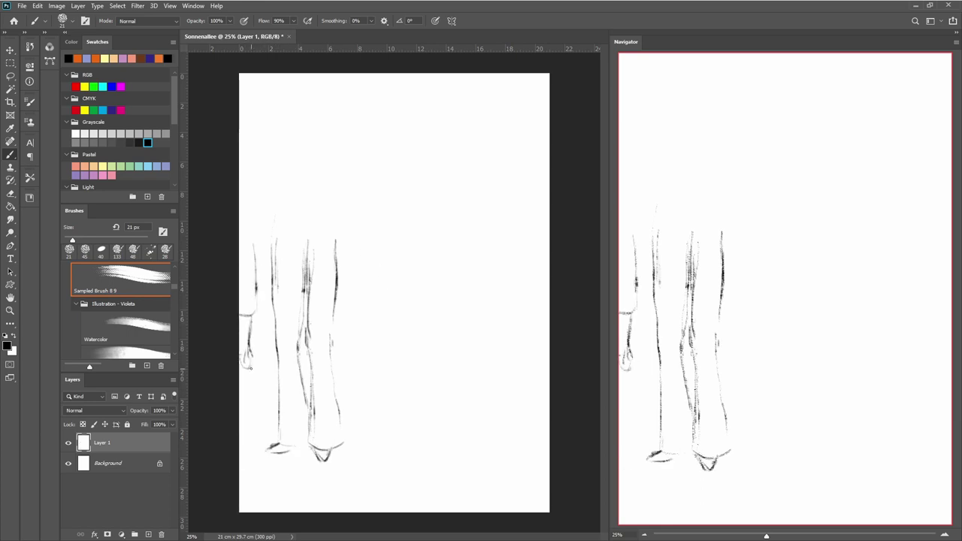
Sketch the middle figure's raised hem, cuff, legs and V-shaped foot.
{"action": "left_click_drag", "start_coordinate": [357, 242], "coordinate": [359, 296]}
{"action": "left_click_drag", "start_coordinate": [413, 239], "coordinate": [425, 305]}
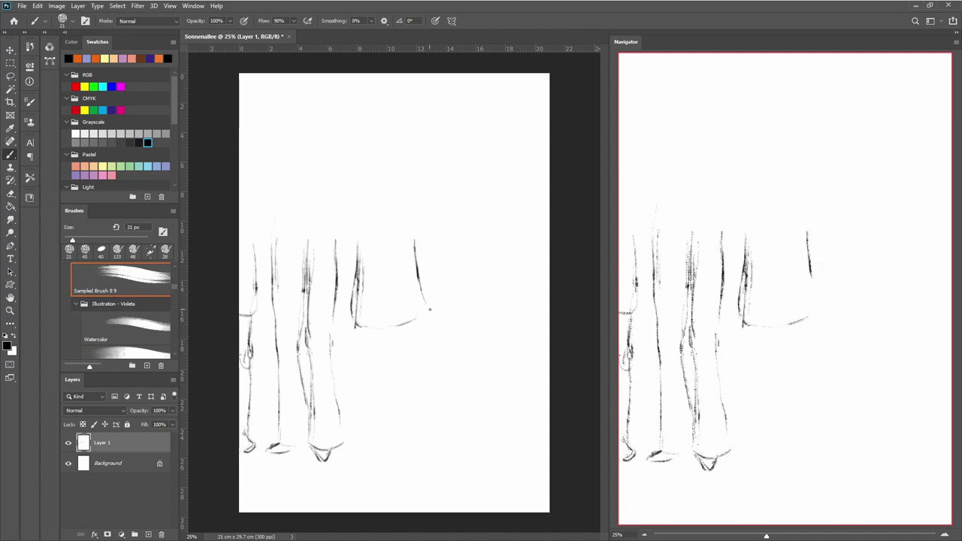
{"action": "left_click_drag", "start_coordinate": [357, 318], "coordinate": [427, 322]}
{"action": "left_click_drag", "start_coordinate": [415, 241], "coordinate": [433, 312]}
{"action": "left_click_drag", "start_coordinate": [373, 331], "coordinate": [391, 433]}
{"action": "mouse_move", "coordinate": [414, 328]}
{"action": "left_mouse_down"}
{"action": "mouse_move", "coordinate": [399, 361]}
{"action": "mouse_move", "coordinate": [398, 451]}
{"action": "mouse_move", "coordinate": [409, 464]}
{"action": "left_mouse_up"}
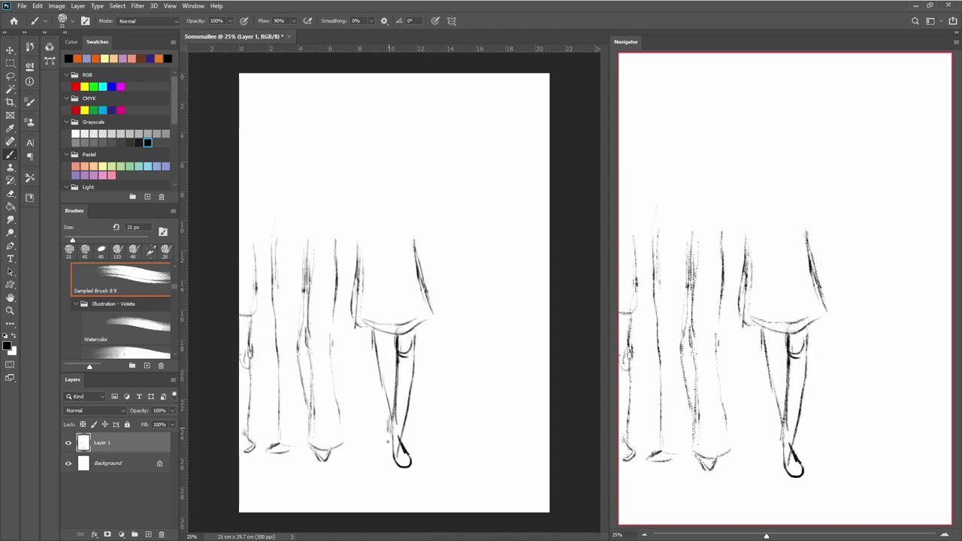
{"action": "left_click_drag", "start_coordinate": [390, 376], "coordinate": [371, 450]}
{"action": "key", "text": "ctrl+z"}
Sketch the right figure's short garment, legs and shoes, plus a leg along the right edge.
{"action": "left_click_drag", "start_coordinate": [451, 267], "coordinate": [449, 335]}
{"action": "mouse_move", "coordinate": [477, 299]}
{"action": "left_mouse_down"}
{"action": "mouse_move", "coordinate": [480, 337]}
{"action": "mouse_move", "coordinate": [506, 332]}
{"action": "left_mouse_up"}
{"action": "left_click_drag", "start_coordinate": [454, 340], "coordinate": [456, 433]}
{"action": "left_click_drag", "start_coordinate": [455, 346], "coordinate": [462, 376]}
{"action": "left_click_drag", "start_coordinate": [490, 364], "coordinate": [489, 443]}
{"action": "left_click_drag", "start_coordinate": [506, 379], "coordinate": [505, 445]}
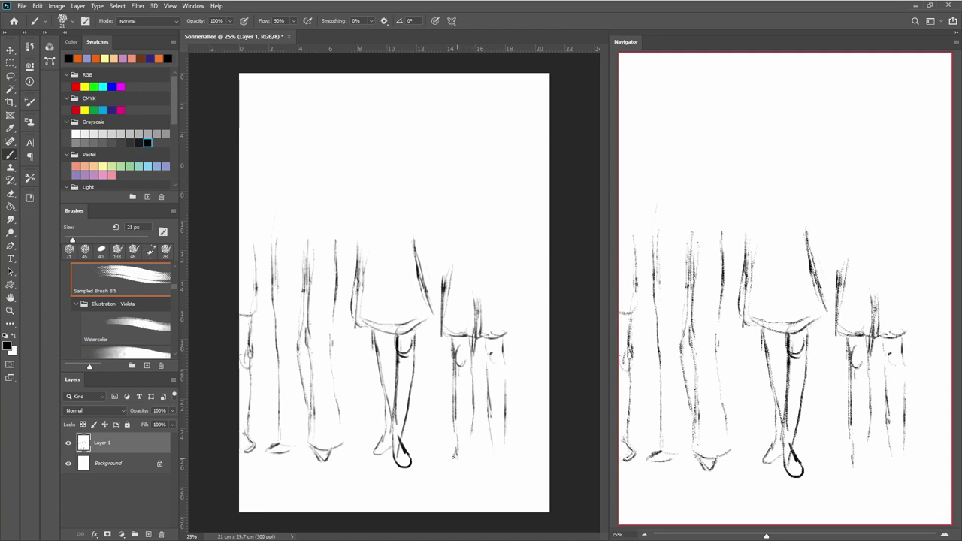
{"action": "left_click_drag", "start_coordinate": [473, 367], "coordinate": [469, 444]}
{"action": "left_click_drag", "start_coordinate": [460, 433], "coordinate": [436, 467]}
{"action": "left_click_drag", "start_coordinate": [492, 411], "coordinate": [499, 466]}
{"action": "left_click_drag", "start_coordinate": [502, 450], "coordinate": [530, 473]}
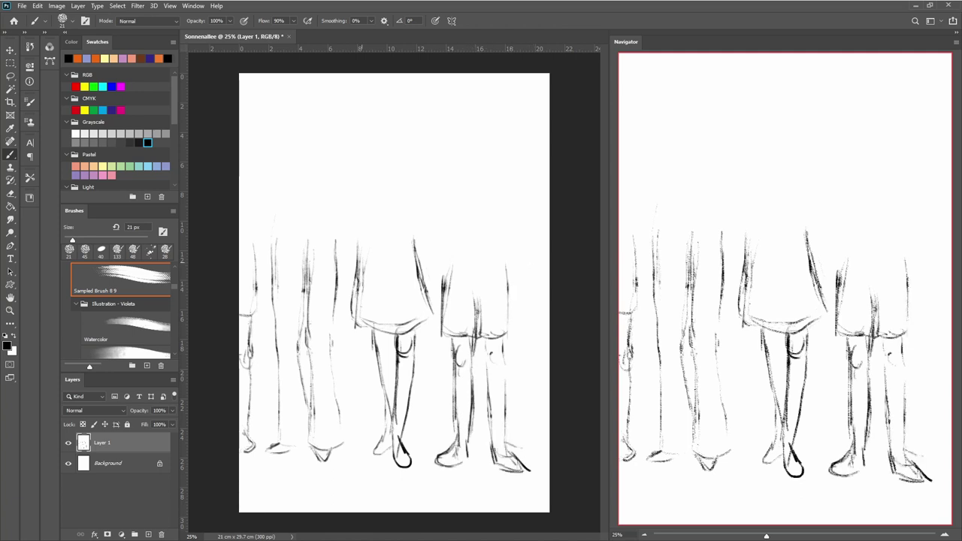
{"action": "left_click_drag", "start_coordinate": [532, 298], "coordinate": [545, 451]}
{"action": "key", "text": "ctrl+z"}
{"action": "left_click_drag", "start_coordinate": [526, 266], "coordinate": [534, 451]}
Draw a large rectangle across the top and erase stray lines beneath it.
{"action": "mouse_move", "coordinate": [250, 82]}
{"action": "left_mouse_down"}
{"action": "mouse_move", "coordinate": [541, 224]}
{"action": "mouse_move", "coordinate": [538, 240]}
{"action": "left_mouse_up"}
{"action": "mouse_move", "coordinate": [253, 239]}
{"action": "left_mouse_down"}
{"action": "mouse_move", "coordinate": [538, 242]}
{"action": "mouse_move", "coordinate": [513, 226]}
{"action": "left_mouse_up"}
{"action": "key", "text": "e"}
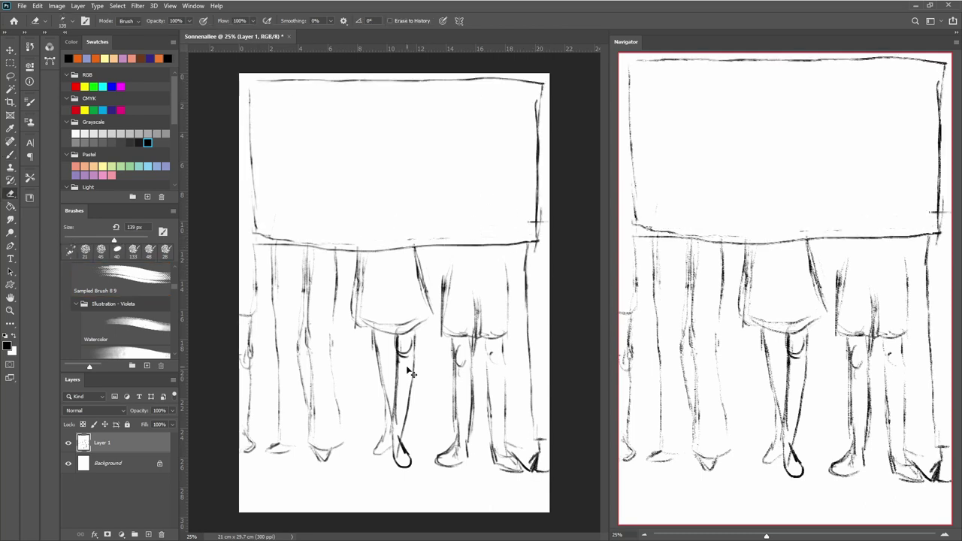
Fade the sketch layer to 17% opacity and add empty Layer 2.
{"action": "key", "text": "1"}
{"action": "key", "text": "7"}
{"action": "key", "text": "ctrl+shift+alt+n"}
Select Layer 2 and choose the Watercolor brush preset, zoomed in.
{"action": "left_click", "coordinate": [134, 444]}
{"action": "scroll", "coordinate": [151, 315], "scroll_direction": "down", "scroll_amount": 2}
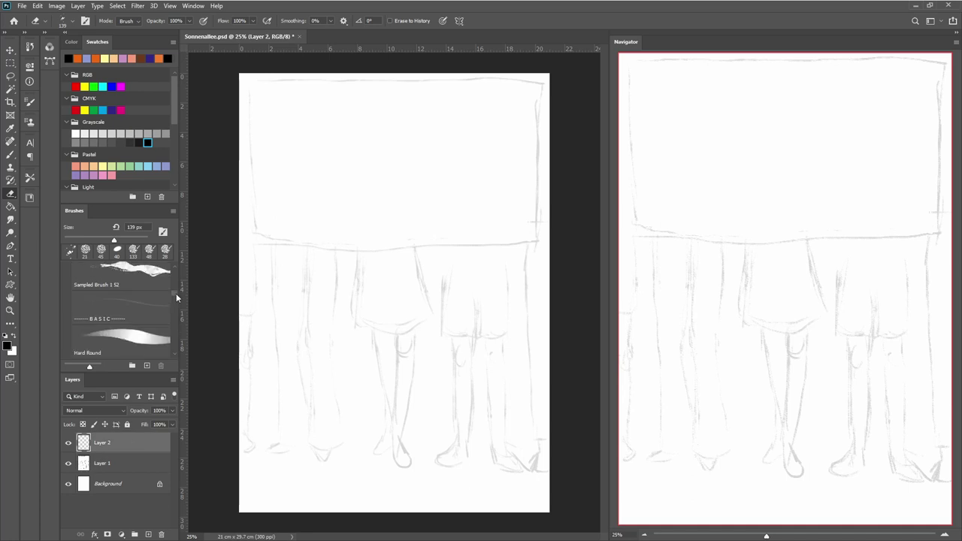
{"action": "scroll", "coordinate": [158, 316], "scroll_direction": "down", "scroll_amount": 2}
{"action": "scroll", "coordinate": [157, 323], "scroll_direction": "down", "scroll_amount": 2}
{"action": "scroll", "coordinate": [155, 327], "scroll_direction": "down", "scroll_amount": 2}
{"action": "scroll", "coordinate": [156, 328], "scroll_direction": "down", "scroll_amount": 2}
{"action": "left_click", "coordinate": [125, 320]}
{"action": "key", "text": "ctrl+plus"}
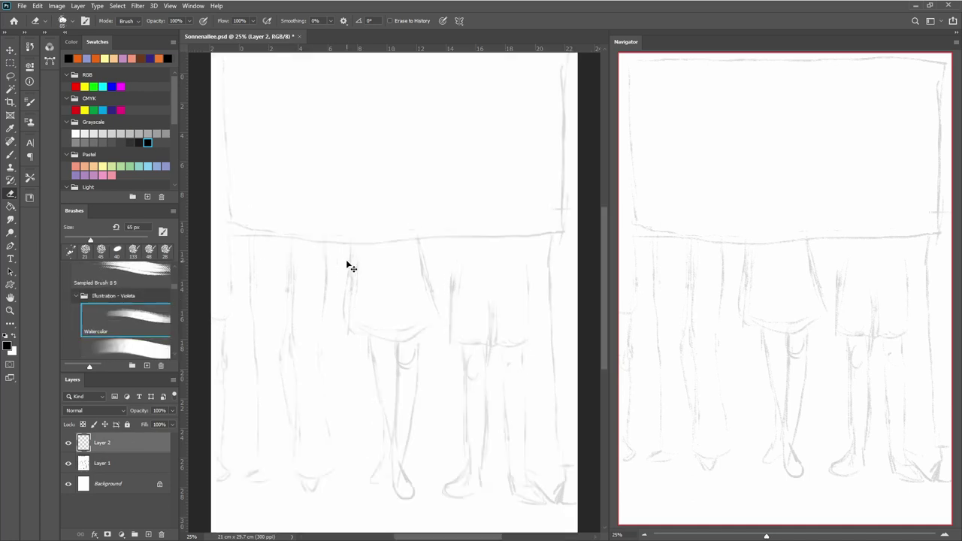
{"action": "key", "text": "b"}
Paint blue watercolour strokes across the skirt area at 100% flow.
{"action": "mouse_move", "coordinate": [343, 242]}
{"action": "left_mouse_down"}
{"action": "mouse_move", "coordinate": [344, 332]}
{"action": "mouse_move", "coordinate": [364, 299]}
{"action": "mouse_move", "coordinate": [372, 334]}
{"action": "left_mouse_up"}
{"action": "mouse_move", "coordinate": [375, 238]}
{"action": "left_mouse_down"}
{"action": "mouse_move", "coordinate": [382, 322]}
{"action": "mouse_move", "coordinate": [402, 344]}
{"action": "left_mouse_up"}
{"action": "key", "text": "shift+0"}
{"action": "mouse_move", "coordinate": [398, 310]}
{"action": "left_mouse_down"}
{"action": "mouse_move", "coordinate": [387, 253]}
{"action": "mouse_move", "coordinate": [421, 334]}
{"action": "left_mouse_up"}
{"action": "left_click_drag", "start_coordinate": [412, 233], "coordinate": [449, 323]}
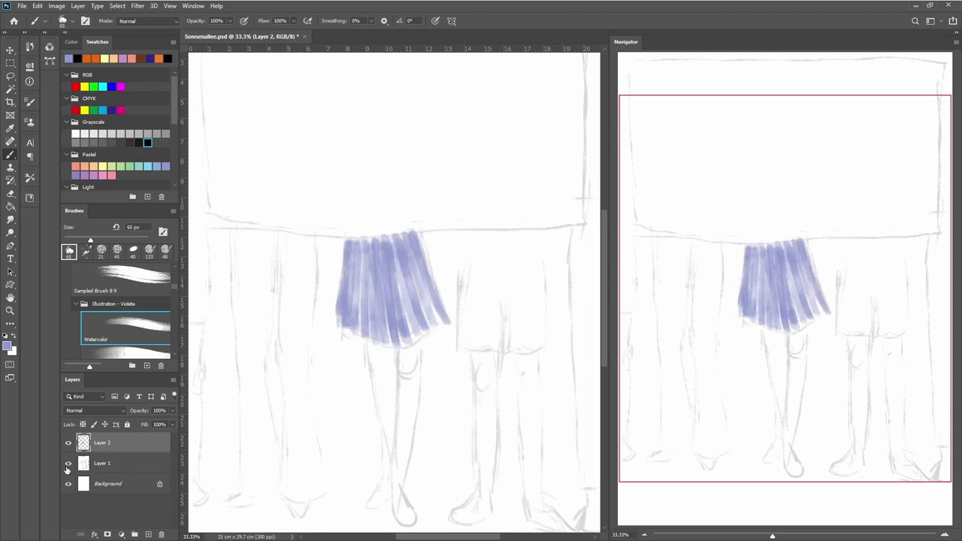
{"action": "left_click_drag", "start_coordinate": [346, 244], "coordinate": [353, 330]}
{"action": "key", "text": "bracketleft"}
{"action": "key", "text": "bracketleft"}
{"action": "key", "text": "bracketleft"}
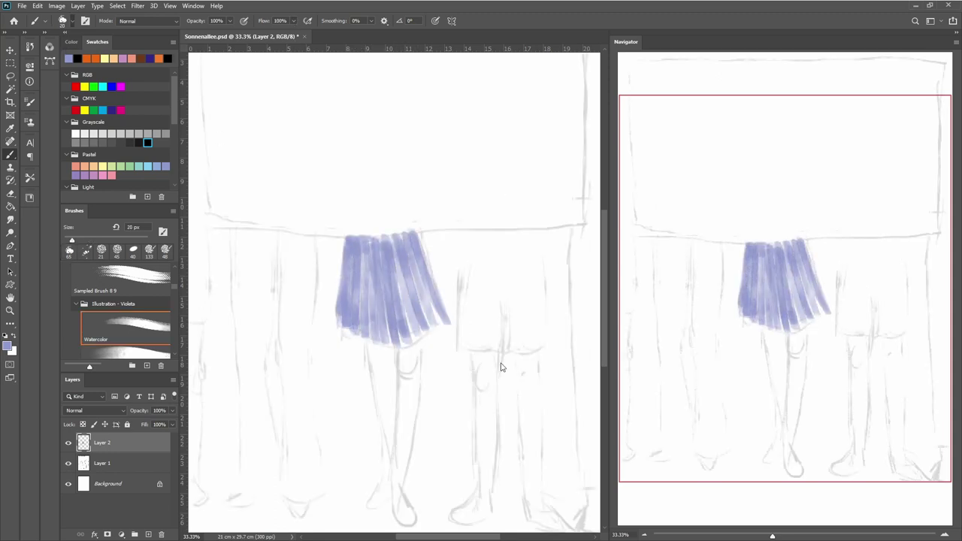
{"action": "key", "text": "ctrl+plus"}
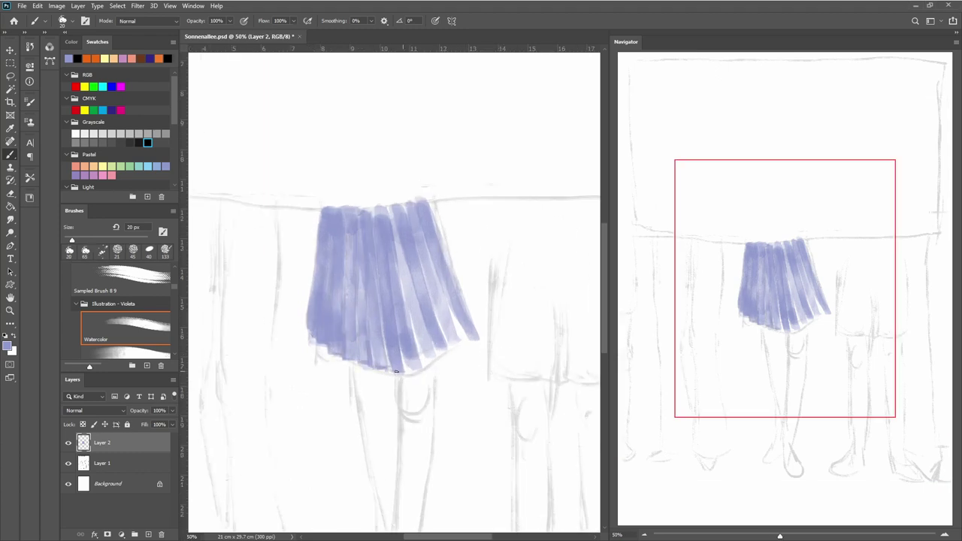
{"action": "mouse_move", "coordinate": [396, 371]}
{"action": "left_mouse_down"}
{"action": "mouse_move", "coordinate": [403, 318]}
{"action": "mouse_move", "coordinate": [435, 346]}
{"action": "left_mouse_up"}
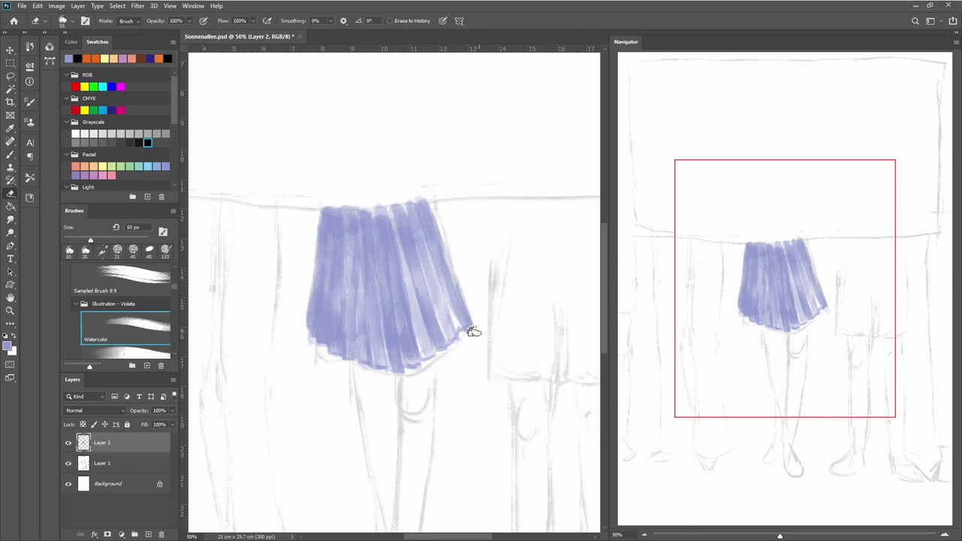
{"action": "key", "text": "ctrl+z"}
Add dark strokes at the skirt's lower left with a 65 px brush, then hide the sketch layer.
{"action": "left_click", "coordinate": [71, 41]}
{"action": "left_click", "coordinate": [330, 296], "text": "alt"}
{"action": "key", "text": "comma"}
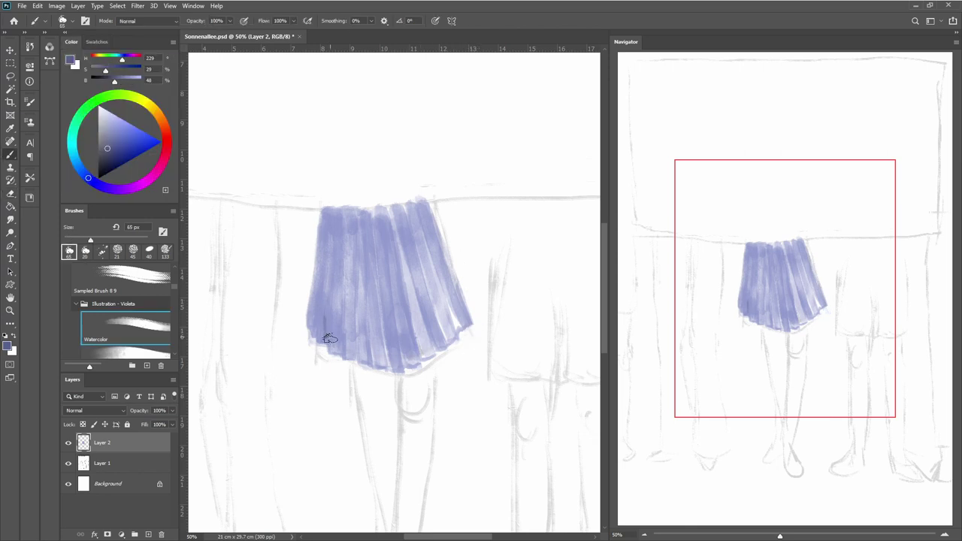
{"action": "left_click_drag", "start_coordinate": [323, 305], "coordinate": [327, 346]}
{"action": "mouse_move", "coordinate": [320, 289]}
{"action": "left_mouse_down"}
{"action": "mouse_move", "coordinate": [322, 342]}
{"action": "mouse_move", "coordinate": [339, 306]}
{"action": "left_mouse_up"}
{"action": "left_click", "coordinate": [68, 463]}
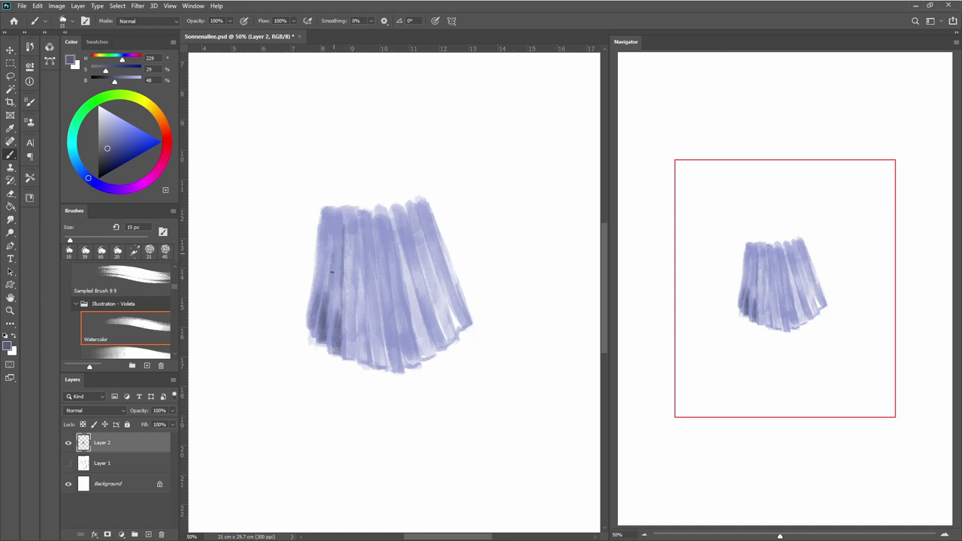
Darken pleats on the skirt's left, right and left-centre with the 39 px brush.
{"action": "left_click", "coordinate": [85, 250]}
{"action": "mouse_move", "coordinate": [338, 323]}
{"action": "left_mouse_down"}
{"action": "mouse_move", "coordinate": [339, 215]}
{"action": "mouse_move", "coordinate": [329, 308]}
{"action": "mouse_move", "coordinate": [340, 237]}
{"action": "left_mouse_up"}
{"action": "mouse_move", "coordinate": [451, 331]}
{"action": "left_mouse_down"}
{"action": "mouse_move", "coordinate": [415, 214]}
{"action": "mouse_move", "coordinate": [451, 337]}
{"action": "left_mouse_up"}
{"action": "mouse_move", "coordinate": [421, 207]}
{"action": "left_mouse_down"}
{"action": "mouse_move", "coordinate": [466, 316]}
{"action": "mouse_move", "coordinate": [440, 346]}
{"action": "left_mouse_up"}
{"action": "mouse_move", "coordinate": [353, 293]}
{"action": "left_mouse_down"}
{"action": "mouse_move", "coordinate": [353, 352]}
{"action": "mouse_move", "coordinate": [351, 218]}
{"action": "mouse_move", "coordinate": [351, 357]}
{"action": "left_mouse_up"}
Desaturate and lighten the paint colour, then darken the skirt's left pleats to the bottom edge.
{"action": "left_click_drag", "start_coordinate": [135, 81], "coordinate": [137, 81]}
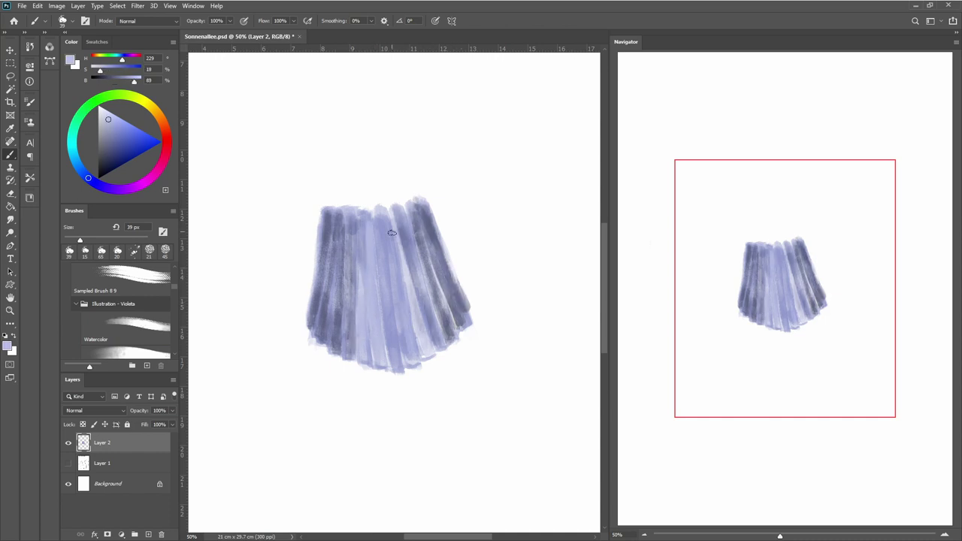
{"action": "left_click_drag", "start_coordinate": [172, 287], "coordinate": [176, 266]}
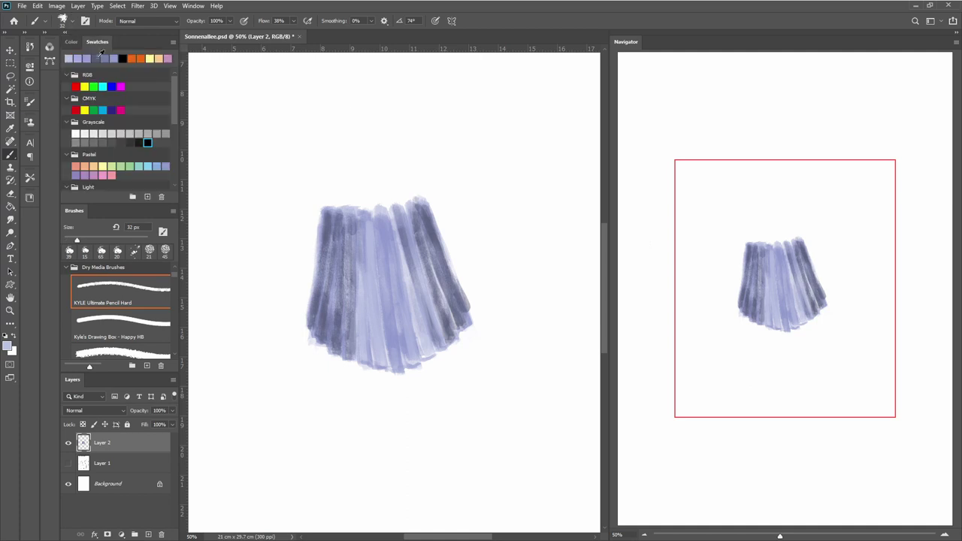
{"action": "left_click_drag", "start_coordinate": [295, 265], "coordinate": [278, 331]}
{"action": "left_click_drag", "start_coordinate": [297, 196], "coordinate": [279, 325]}
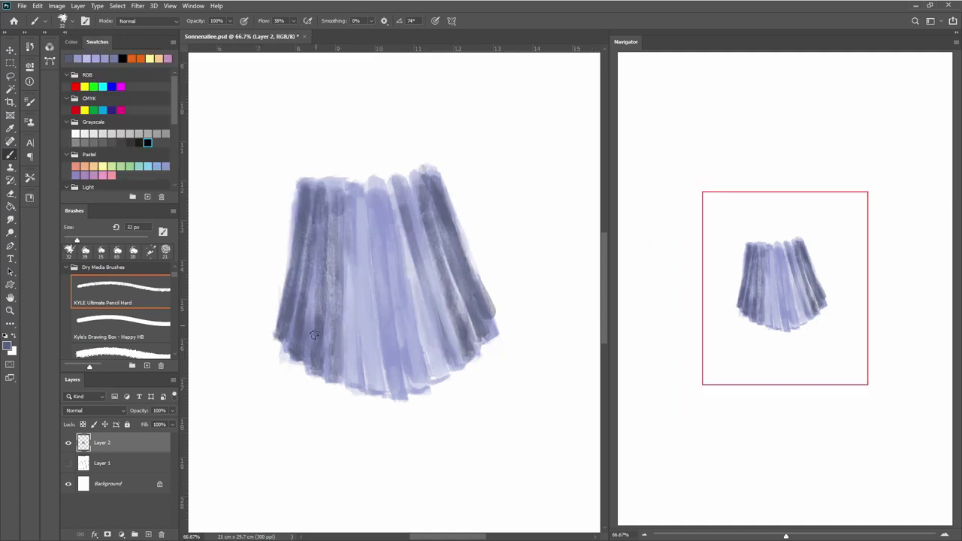
{"action": "left_click_drag", "start_coordinate": [321, 246], "coordinate": [338, 337]}
{"action": "left_click_drag", "start_coordinate": [334, 218], "coordinate": [338, 372]}
Paint light-blue pleats across the skirt's middle and right, plus pleat strokes on both edges.
{"action": "left_click_drag", "start_coordinate": [347, 189], "coordinate": [357, 361]}
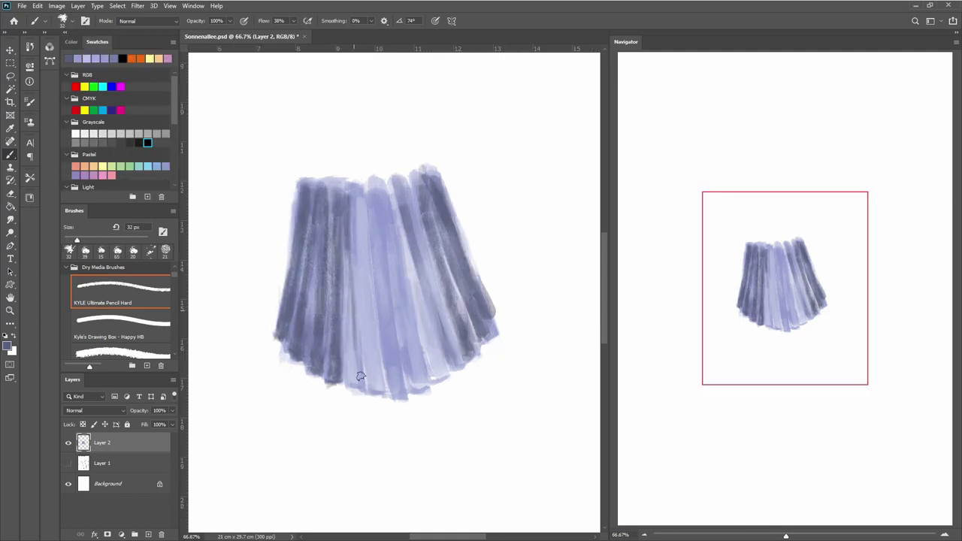
{"action": "left_click_drag", "start_coordinate": [439, 315], "coordinate": [417, 385]}
{"action": "left_click_drag", "start_coordinate": [394, 184], "coordinate": [420, 338]}
{"action": "left_click_drag", "start_coordinate": [443, 282], "coordinate": [412, 380]}
{"action": "left_click_drag", "start_coordinate": [415, 294], "coordinate": [402, 230]}
{"action": "left_click_drag", "start_coordinate": [334, 330], "coordinate": [333, 379]}
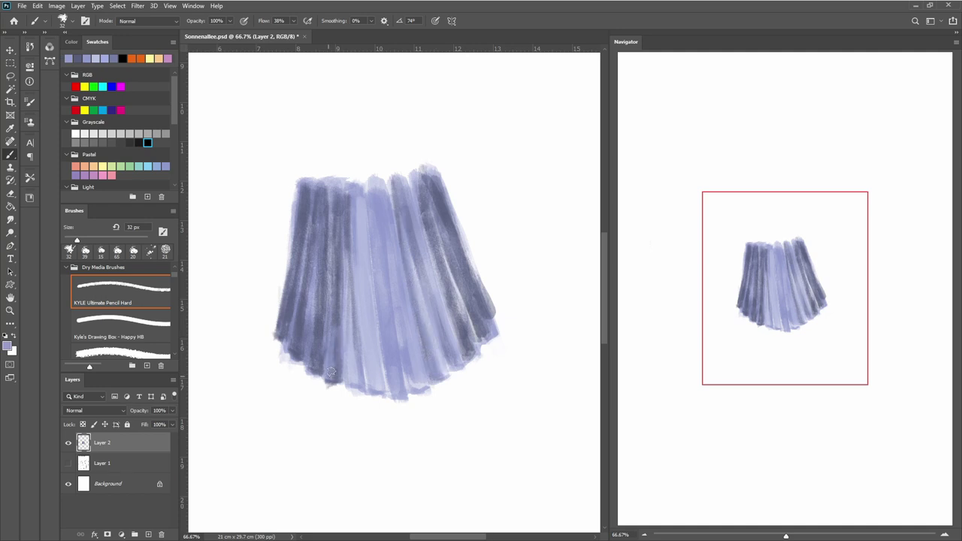
{"action": "mouse_move", "coordinate": [336, 211]}
{"action": "left_mouse_down"}
{"action": "mouse_move", "coordinate": [336, 368]}
{"action": "mouse_move", "coordinate": [316, 357]}
{"action": "left_mouse_up"}
{"action": "left_click_drag", "start_coordinate": [301, 201], "coordinate": [289, 361]}
{"action": "left_click_drag", "start_coordinate": [447, 195], "coordinate": [490, 311]}
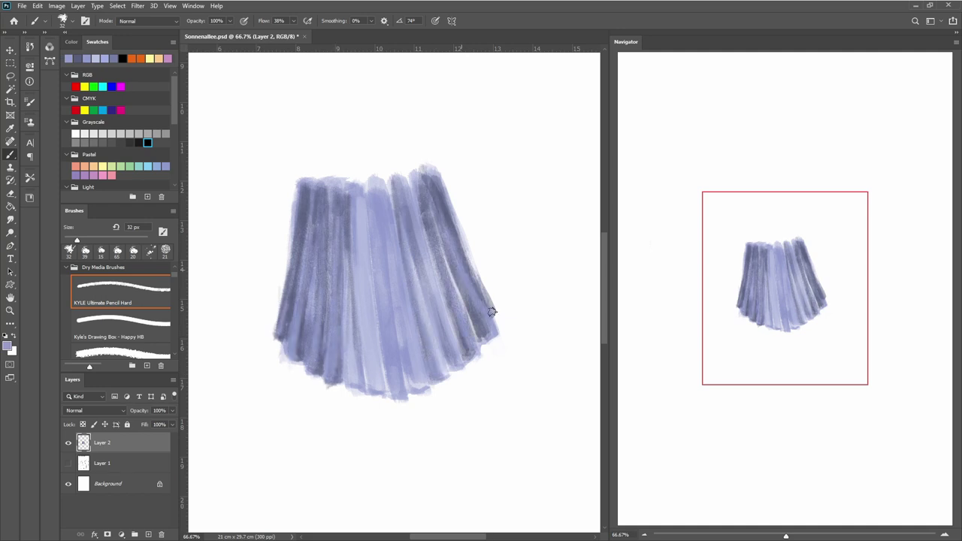
{"action": "left_click_drag", "start_coordinate": [304, 203], "coordinate": [275, 331]}
{"action": "left_click_drag", "start_coordinate": [345, 248], "coordinate": [344, 353]}
{"action": "left_click_drag", "start_coordinate": [362, 211], "coordinate": [364, 387]}
At 100% zoom, lighten the skirt's upper-left edge and lower area with a 39 px brush.
{"action": "key", "text": "ctrl+plus"}
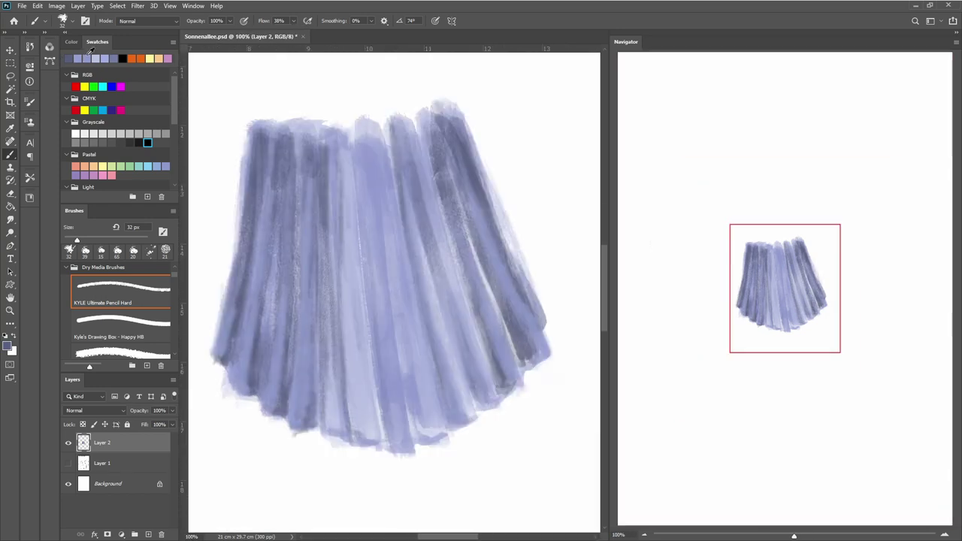
{"action": "left_click_drag", "start_coordinate": [250, 150], "coordinate": [248, 229]}
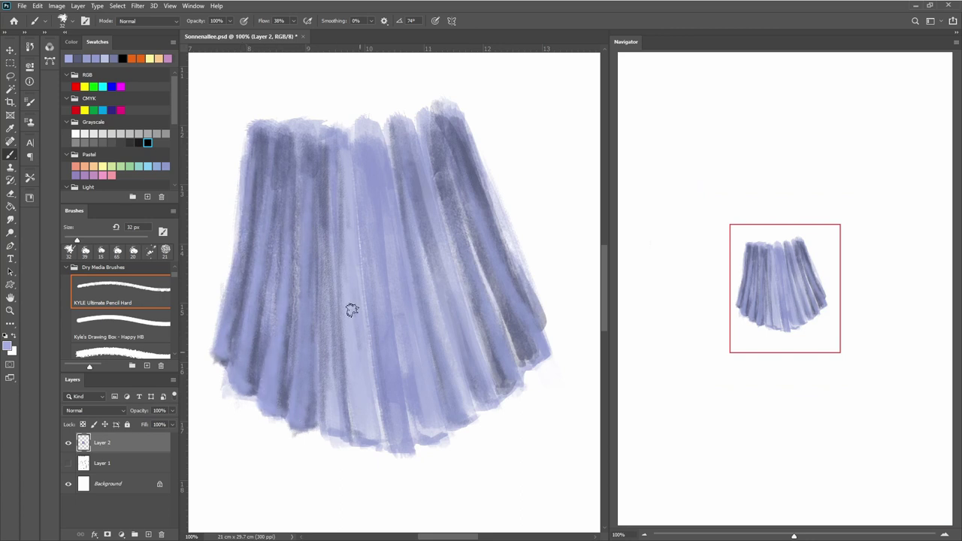
{"action": "key", "text": "period"}
{"action": "left_click_drag", "start_coordinate": [368, 440], "coordinate": [328, 388]}
{"action": "left_click_drag", "start_coordinate": [327, 263], "coordinate": [316, 401]}
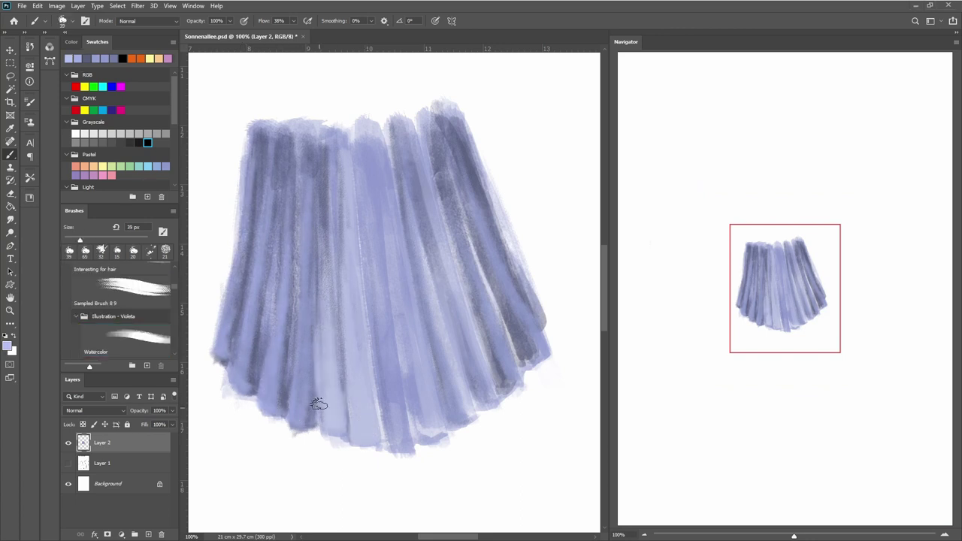
{"action": "mouse_move", "coordinate": [305, 315]}
{"action": "left_mouse_down"}
{"action": "mouse_move", "coordinate": [289, 417]}
{"action": "mouse_move", "coordinate": [284, 244]}
{"action": "left_mouse_up"}
{"action": "left_click_drag", "start_coordinate": [387, 432], "coordinate": [372, 293]}
{"action": "left_click_drag", "start_coordinate": [451, 417], "coordinate": [488, 316]}
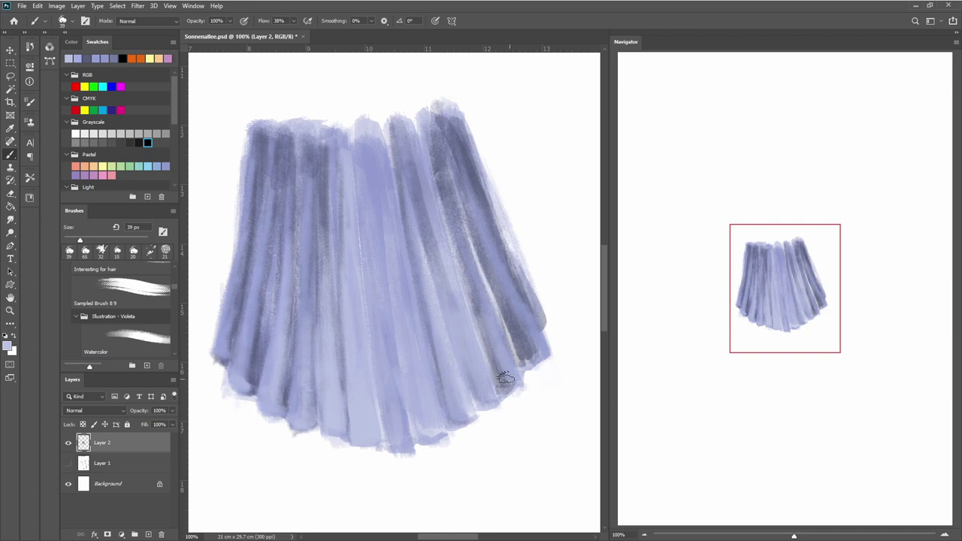
{"action": "left_click_drag", "start_coordinate": [526, 353], "coordinate": [500, 263]}
{"action": "left_click_drag", "start_coordinate": [266, 387], "coordinate": [244, 272]}
{"action": "key", "text": "ctrl+minus"}
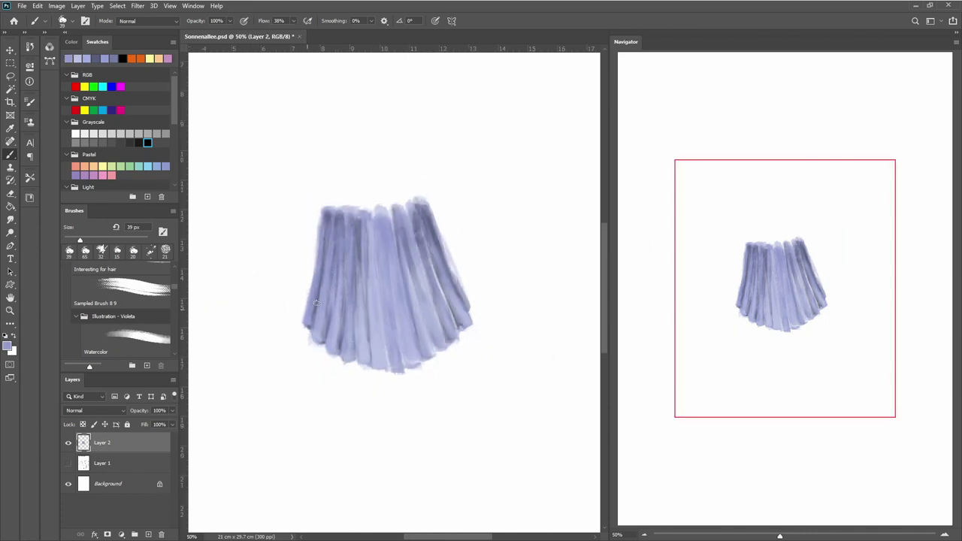
Add two centre pleat strokes and paint beige leg strokes below the skirt.
{"action": "left_click_drag", "start_coordinate": [358, 350], "coordinate": [355, 224]}
{"action": "left_click_drag", "start_coordinate": [374, 317], "coordinate": [369, 222]}
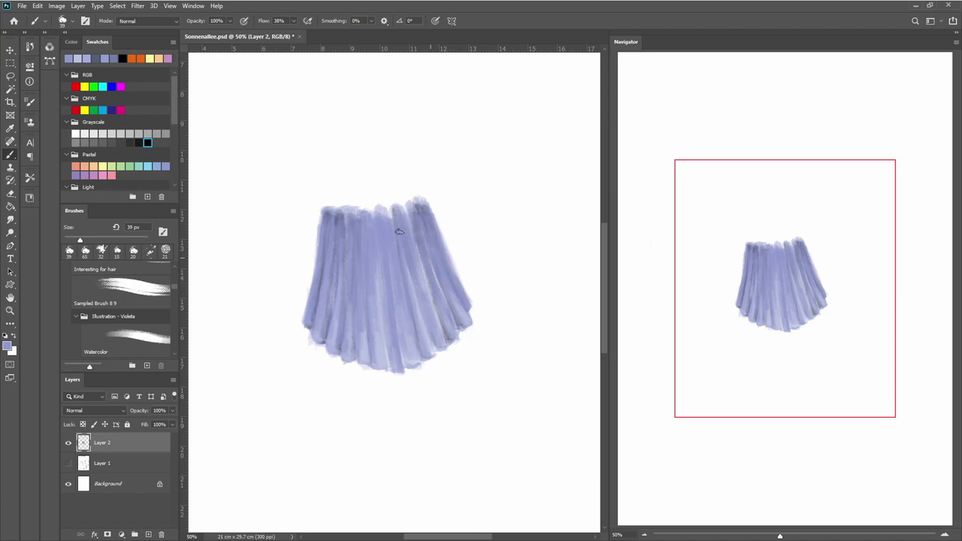
{"action": "mouse_move", "coordinate": [325, 281]}
{"action": "left_mouse_down"}
{"action": "mouse_move", "coordinate": [354, 436]}
{"action": "mouse_move", "coordinate": [374, 381]}
{"action": "left_mouse_up"}
Build up beige paint on the legs and a foot, then clear Layer 3 to start over.
{"action": "scroll", "coordinate": [363, 255], "scroll_direction": "down", "scroll_amount": 2}
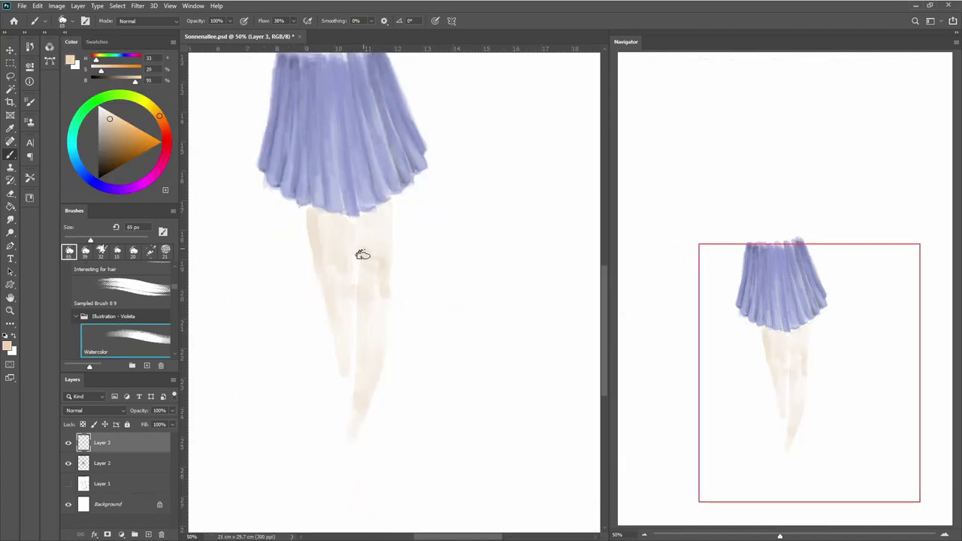
{"action": "mouse_move", "coordinate": [363, 255]}
{"action": "left_mouse_down"}
{"action": "mouse_move", "coordinate": [358, 238]}
{"action": "mouse_move", "coordinate": [386, 326]}
{"action": "mouse_move", "coordinate": [351, 341]}
{"action": "mouse_move", "coordinate": [343, 236]}
{"action": "left_mouse_up"}
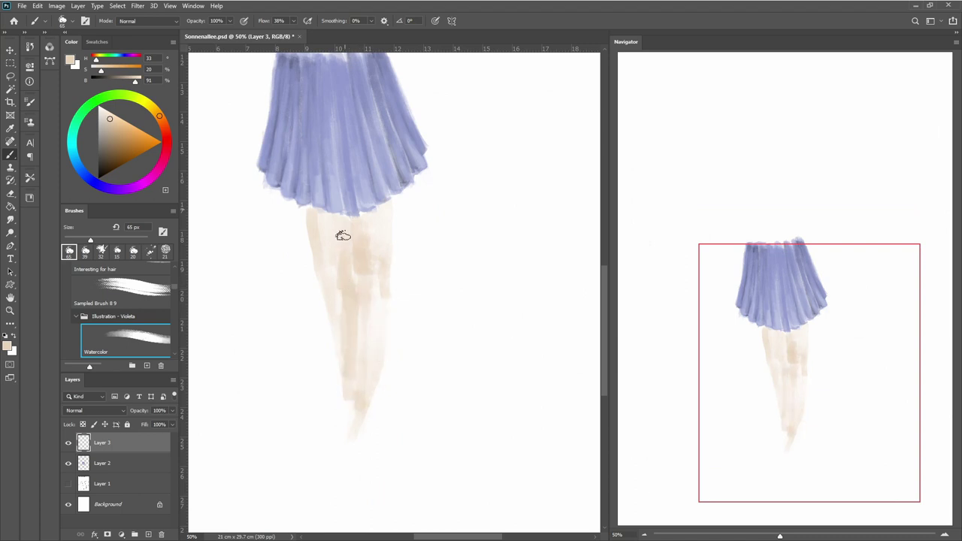
{"action": "key", "text": "ctrl+minus"}
{"action": "mouse_move", "coordinate": [371, 369]}
{"action": "left_mouse_down"}
{"action": "mouse_move", "coordinate": [370, 425]}
{"action": "mouse_move", "coordinate": [359, 379]}
{"action": "left_mouse_up"}
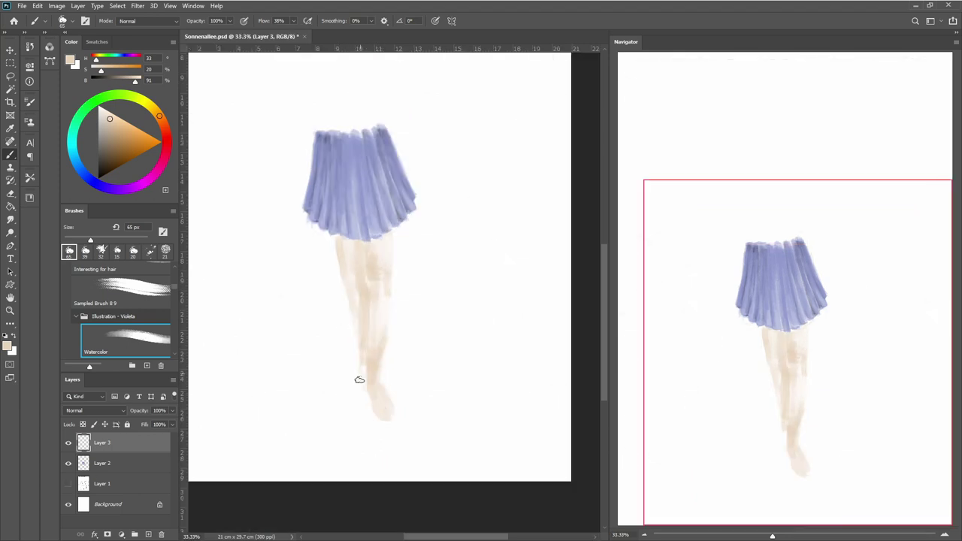
{"action": "key", "text": "ctrl+z"}
{"action": "key", "text": "ctrl+z"}
{"action": "key", "text": "ctrl+a"}
{"action": "key", "text": "ctrl+x"}
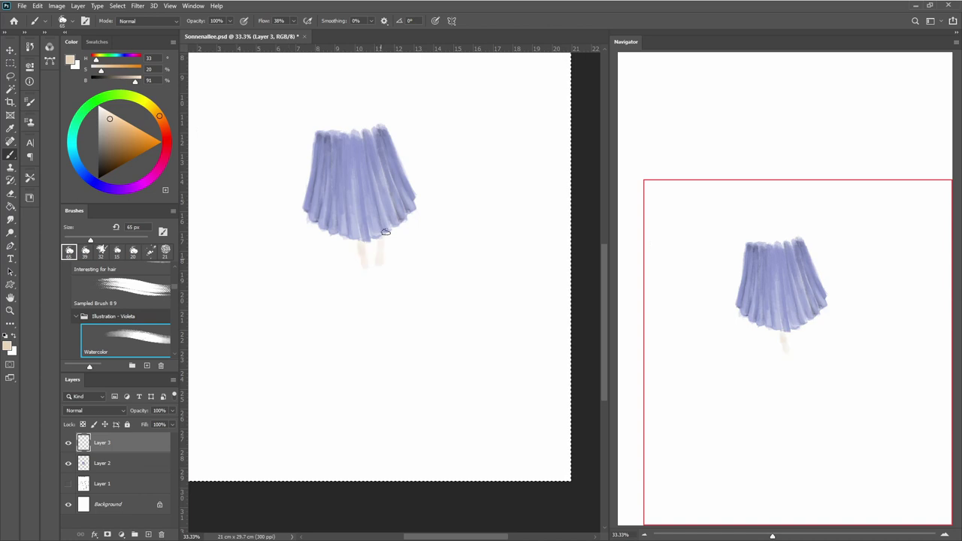
Repaint the beige legs below the skirt with feet and upper-leg shading.
{"action": "mouse_move", "coordinate": [385, 232]}
{"action": "left_mouse_down"}
{"action": "mouse_move", "coordinate": [369, 387]}
{"action": "mouse_move", "coordinate": [375, 264]}
{"action": "mouse_move", "coordinate": [344, 322]}
{"action": "left_mouse_up"}
{"action": "mouse_move", "coordinate": [350, 241]}
{"action": "left_mouse_down"}
{"action": "mouse_move", "coordinate": [352, 372]}
{"action": "mouse_move", "coordinate": [367, 413]}
{"action": "mouse_move", "coordinate": [337, 391]}
{"action": "mouse_move", "coordinate": [353, 399]}
{"action": "left_mouse_up"}
{"action": "left_click_drag", "start_coordinate": [387, 248], "coordinate": [386, 289]}
{"action": "left_click_drag", "start_coordinate": [335, 233], "coordinate": [339, 269]}
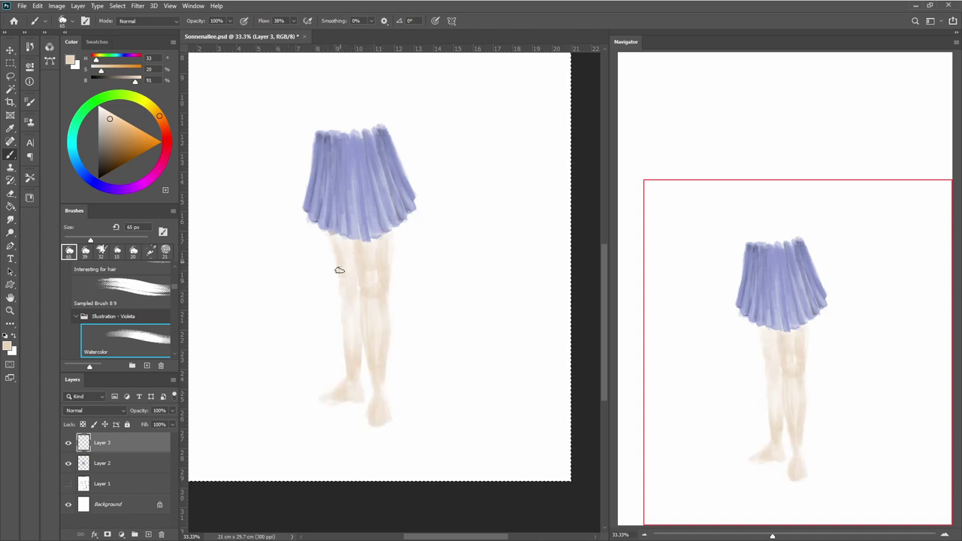
{"action": "key", "text": "ctrl+0"}
{"action": "key", "text": "ctrl+plus"}
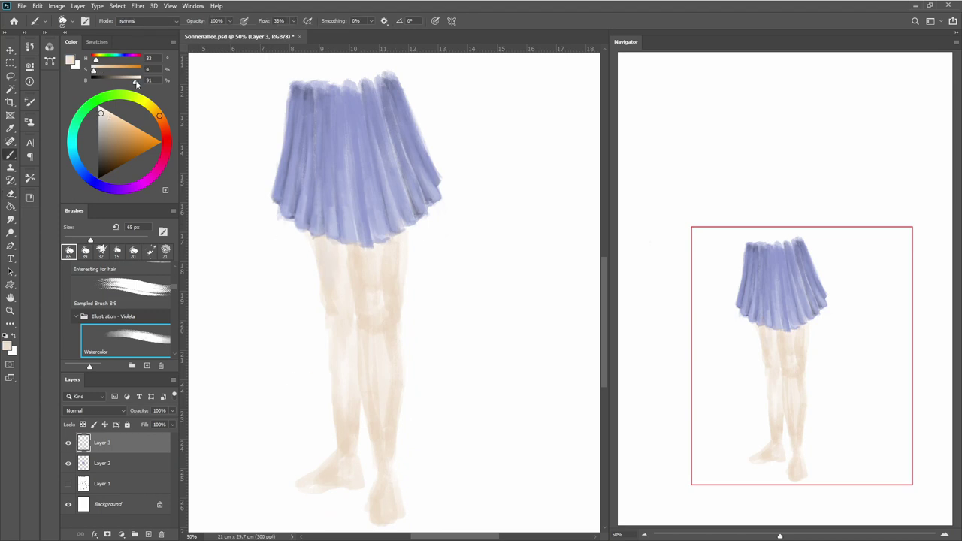
Raise the colour brightness to 100 and paint light highlights over the legs.
{"action": "left_click_drag", "start_coordinate": [136, 81], "coordinate": [143, 80]}
{"action": "left_click_drag", "start_coordinate": [323, 245], "coordinate": [346, 445]}
{"action": "left_click_drag", "start_coordinate": [368, 361], "coordinate": [391, 394]}
{"action": "left_click_drag", "start_coordinate": [361, 293], "coordinate": [386, 254]}
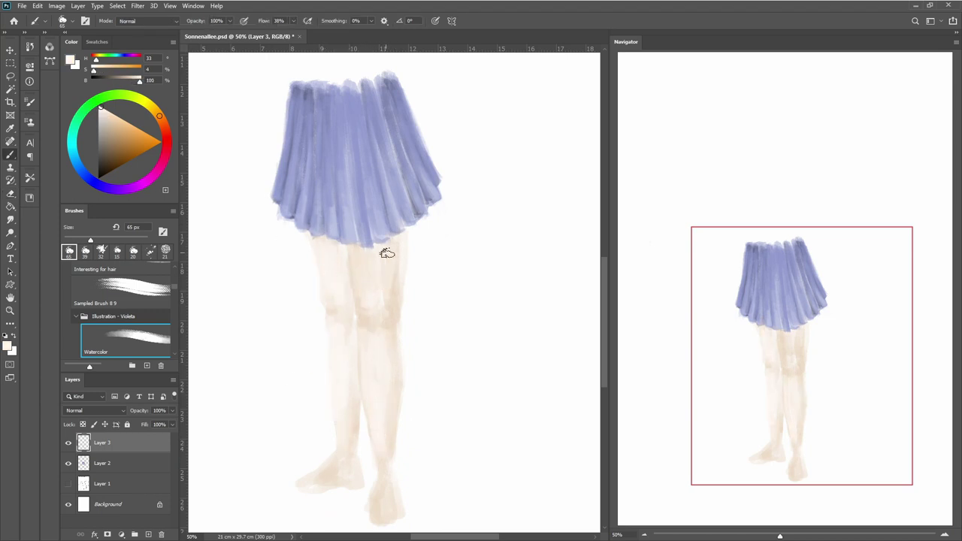
Shade and darken the right leg's edge with a greyish beige using a smaller brush.
{"action": "left_click", "coordinate": [97, 41]}
{"action": "left_click", "coordinate": [77, 58]}
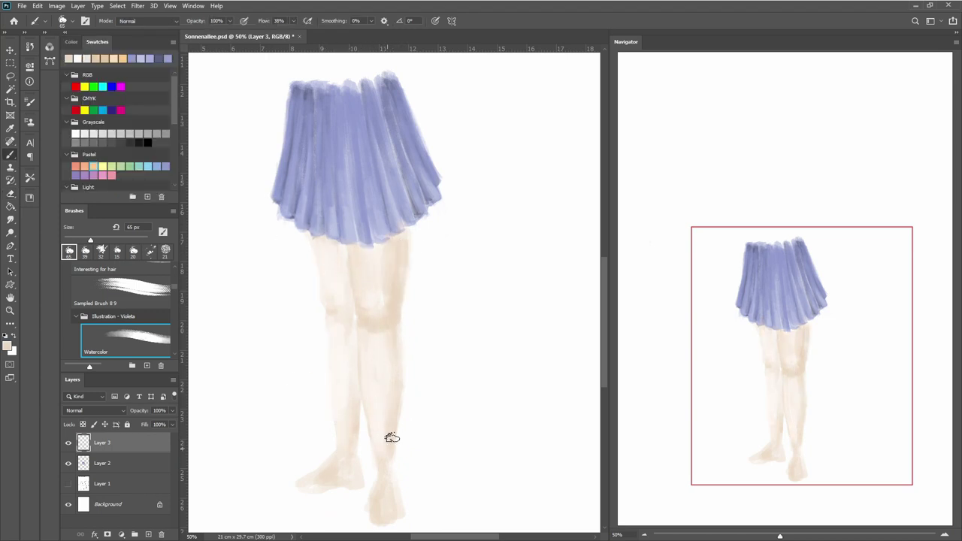
{"action": "key", "text": "comma"}
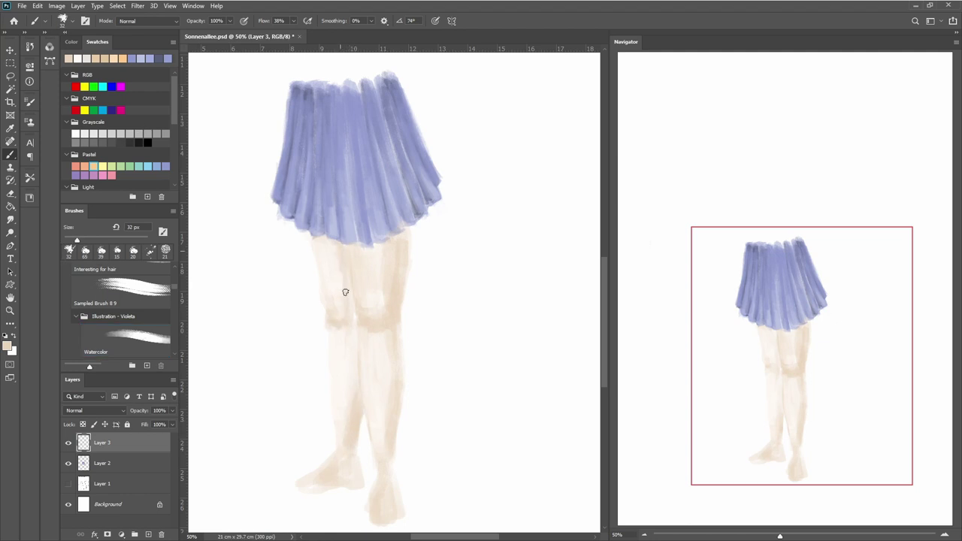
{"action": "left_click", "coordinate": [72, 41]}
{"action": "left_click", "coordinate": [404, 276], "text": "alt"}
{"action": "left_click_drag", "start_coordinate": [404, 233], "coordinate": [398, 316]}
{"action": "left_click", "coordinate": [130, 253]}
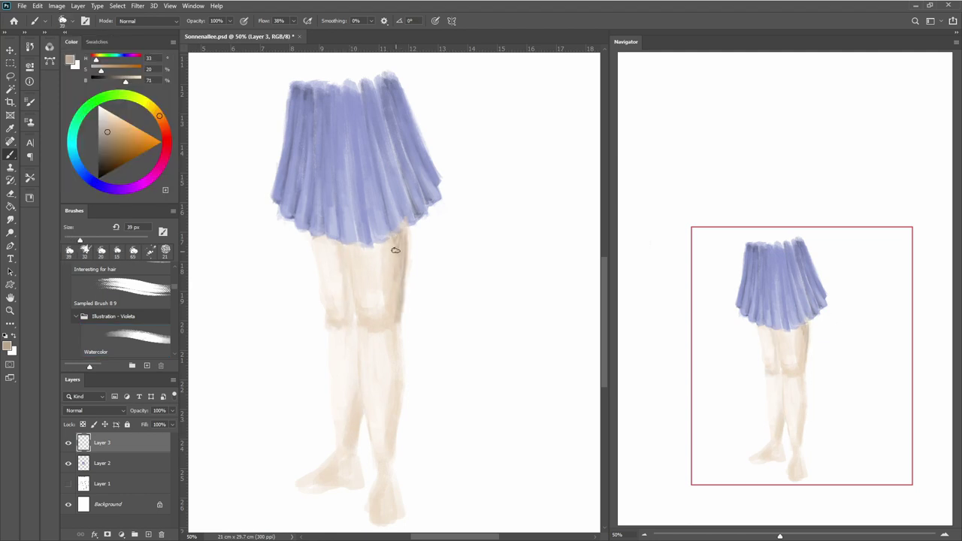
{"action": "left_click_drag", "start_coordinate": [396, 250], "coordinate": [398, 447]}
With the 65 px Watercolor brush, paint a shadow under the skirt hem.
{"action": "left_click", "coordinate": [96, 42]}
{"action": "left_click", "coordinate": [125, 339]}
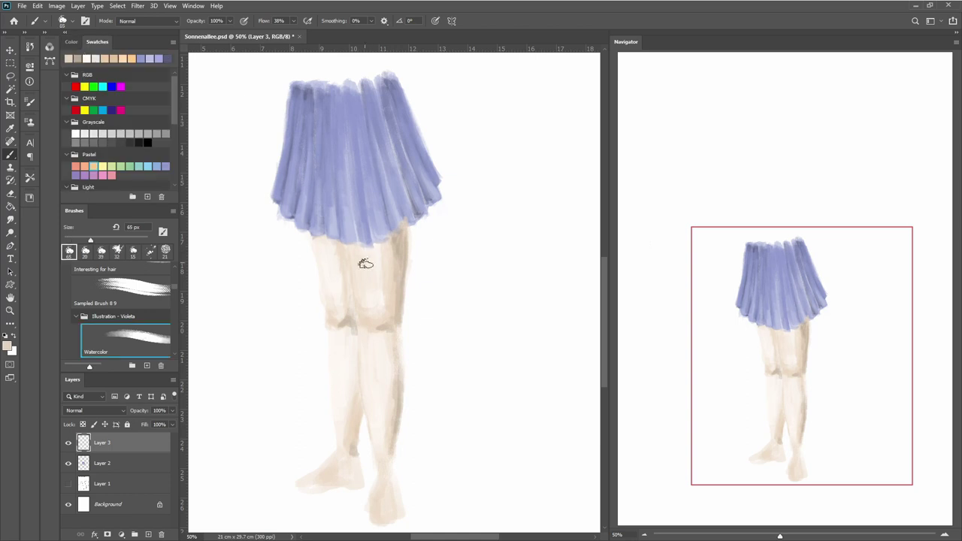
{"action": "key", "text": "e"}
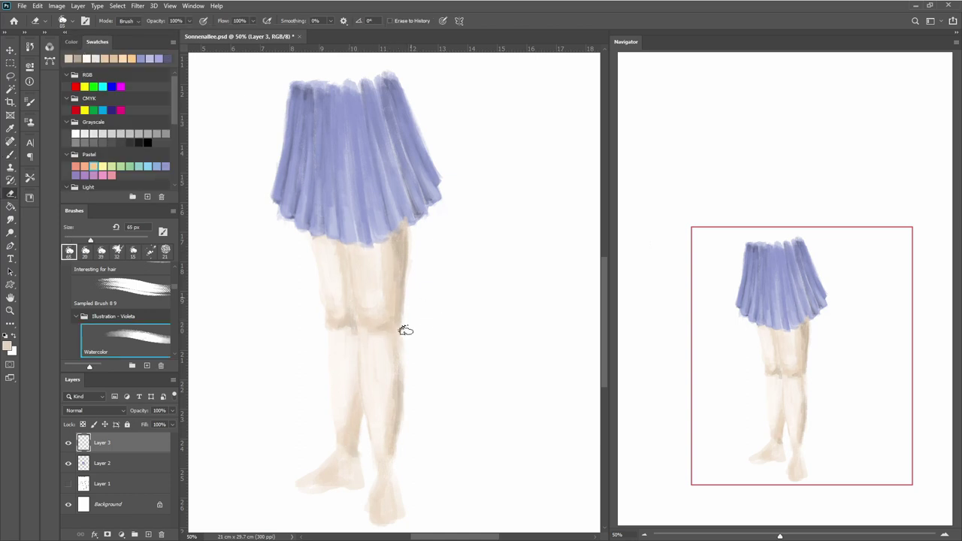
{"action": "key", "text": "ctrl+plus"}
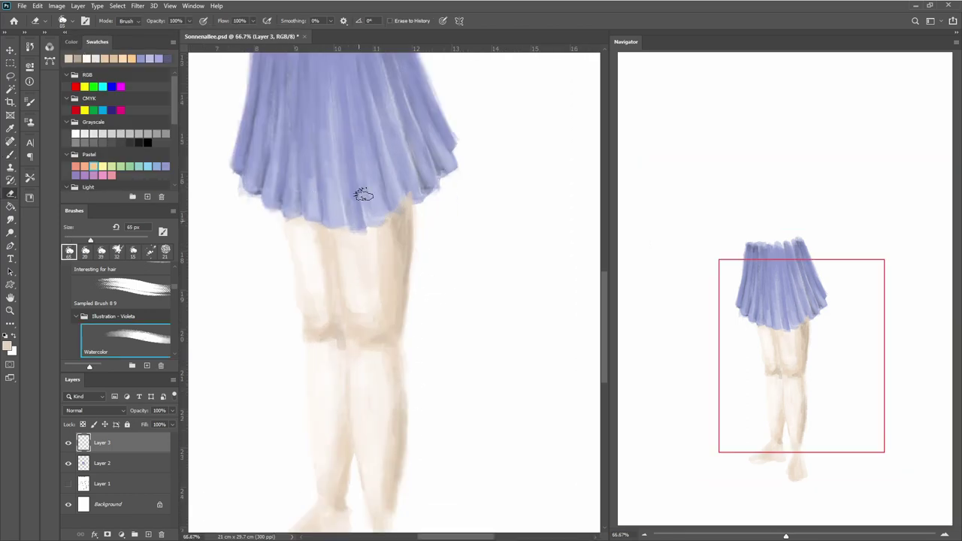
{"action": "key", "text": "b"}
{"action": "mouse_move", "coordinate": [391, 226]}
{"action": "left_mouse_down"}
{"action": "mouse_move", "coordinate": [333, 232]}
{"action": "mouse_move", "coordinate": [393, 213]}
{"action": "mouse_move", "coordinate": [301, 226]}
{"action": "left_mouse_up"}
Blush the left knee with a soft pink.
{"action": "key", "text": "e"}
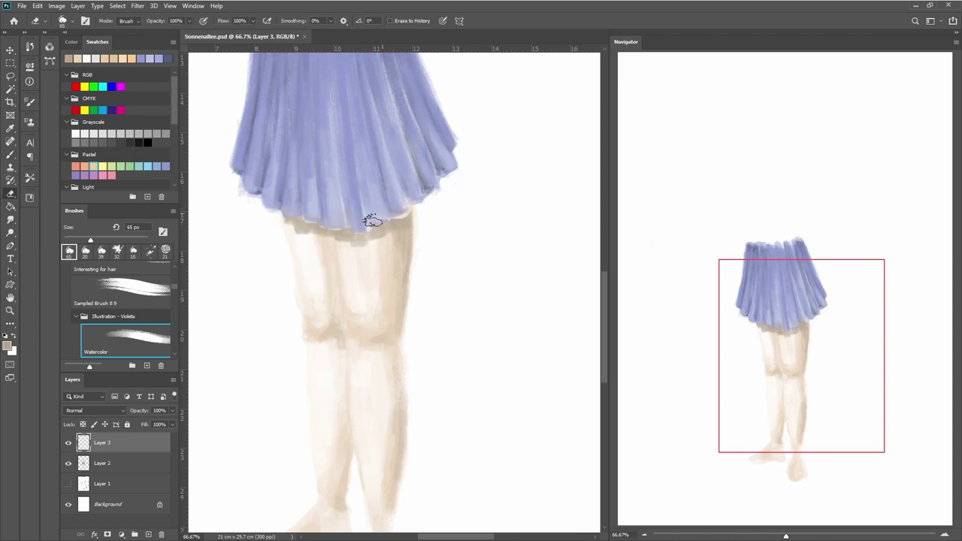
{"action": "key", "text": "i"}
{"action": "left_click", "coordinate": [301, 218]}
{"action": "key", "text": "e"}
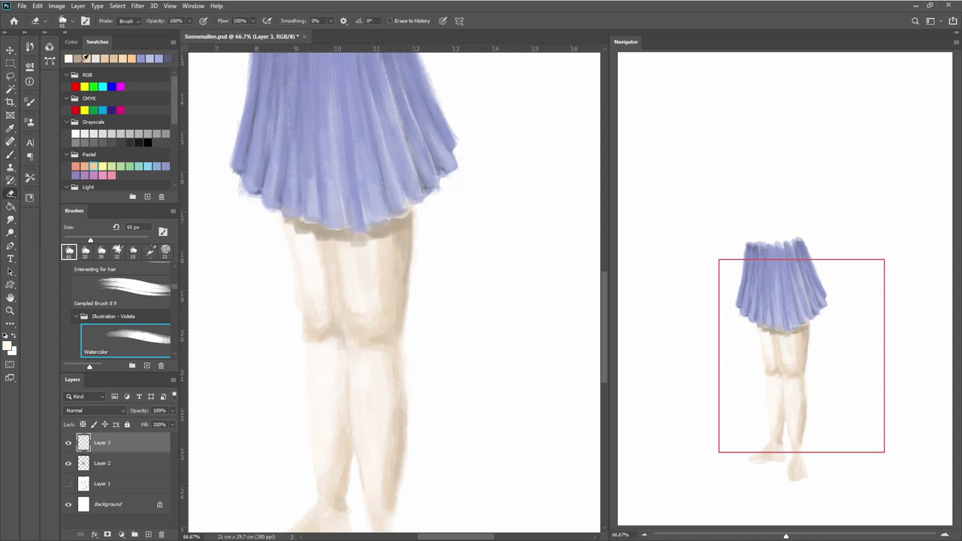
{"action": "left_click", "coordinate": [72, 41]}
{"action": "left_click", "coordinate": [113, 118]}
{"action": "key", "text": "b"}
{"action": "left_click_drag", "start_coordinate": [315, 335], "coordinate": [318, 337]}
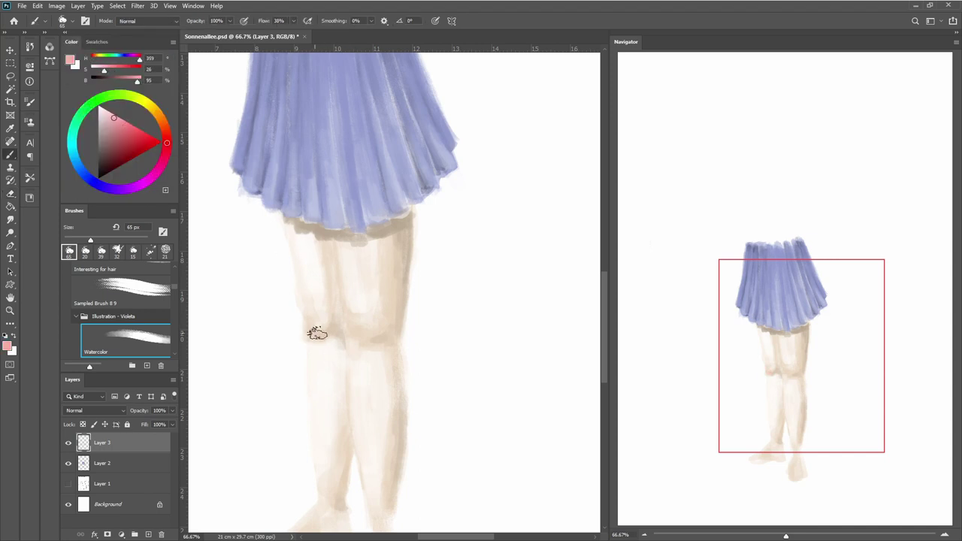
Add a new layer for the shoe with a dark brown colour selected.
{"action": "scroll", "coordinate": [316, 334], "scroll_direction": "down", "scroll_amount": 5}
{"action": "left_click", "coordinate": [146, 534]}
{"action": "left_click", "coordinate": [104, 153]}
Paint a dark brown shoe over the left foot with a 39 px brush, outlining its bottom.
{"action": "scroll", "coordinate": [333, 301], "scroll_direction": "down", "scroll_amount": 3}
{"action": "left_click", "coordinate": [320, 325]}
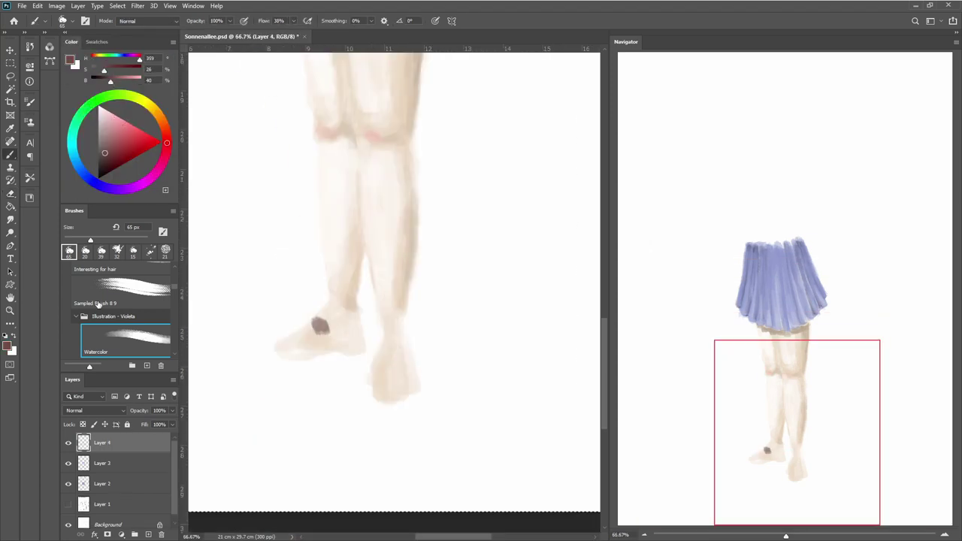
{"action": "left_click", "coordinate": [98, 303]}
{"action": "left_click_drag", "start_coordinate": [321, 323], "coordinate": [274, 347]}
{"action": "key", "text": "ctrl+z"}
{"action": "left_click_drag", "start_coordinate": [325, 322], "coordinate": [272, 348]}
{"action": "mouse_move", "coordinate": [333, 352]}
{"action": "left_mouse_down"}
{"action": "mouse_move", "coordinate": [286, 355]}
{"action": "mouse_move", "coordinate": [361, 330]}
{"action": "mouse_move", "coordinate": [274, 354]}
{"action": "mouse_move", "coordinate": [354, 331]}
{"action": "mouse_move", "coordinate": [361, 338]}
{"action": "left_mouse_up"}
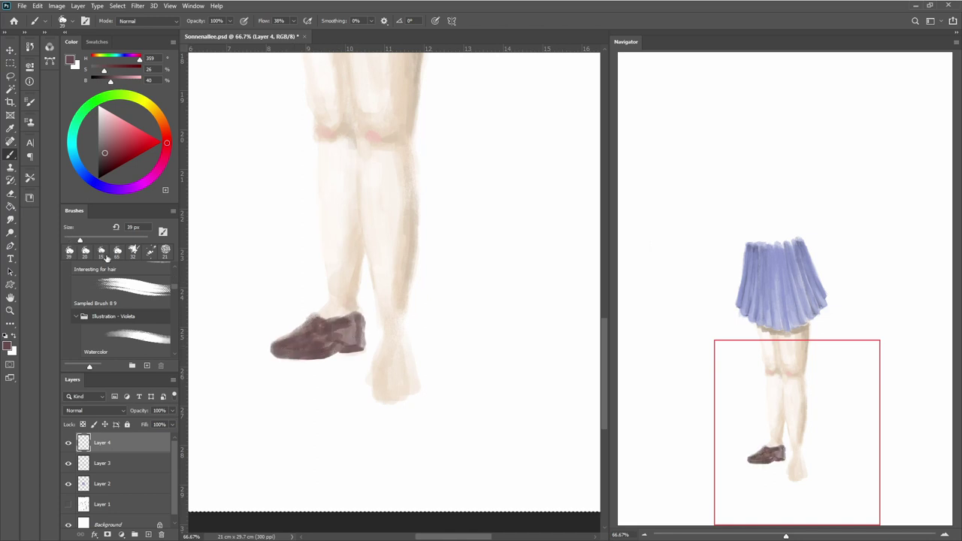
With a 23 px brush, extend the shoe's toe and touch up its heel and sole.
{"action": "left_click", "coordinate": [104, 253]}
{"action": "mouse_move", "coordinate": [304, 323]}
{"action": "left_mouse_down"}
{"action": "mouse_move", "coordinate": [263, 352]}
{"action": "mouse_move", "coordinate": [307, 317]}
{"action": "left_mouse_up"}
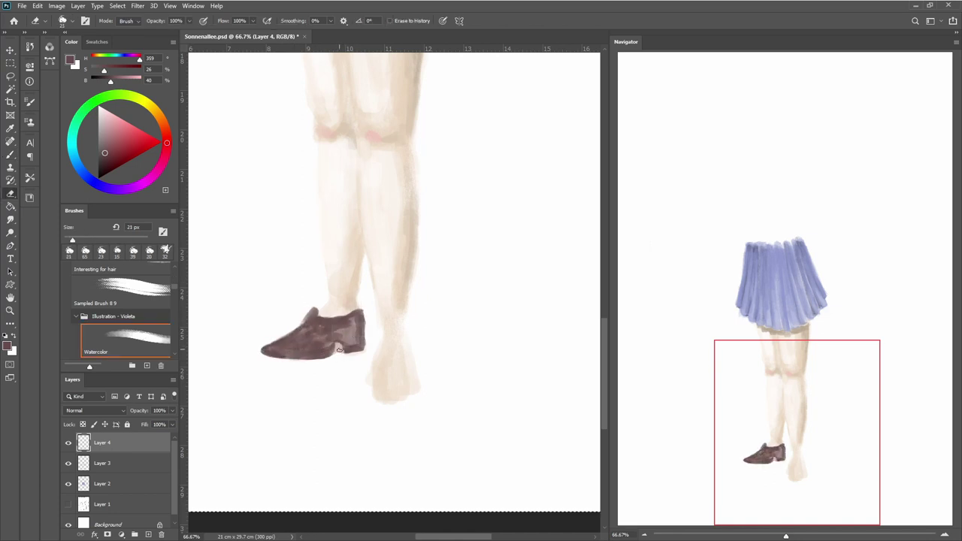
{"action": "left_click_drag", "start_coordinate": [348, 348], "coordinate": [285, 356]}
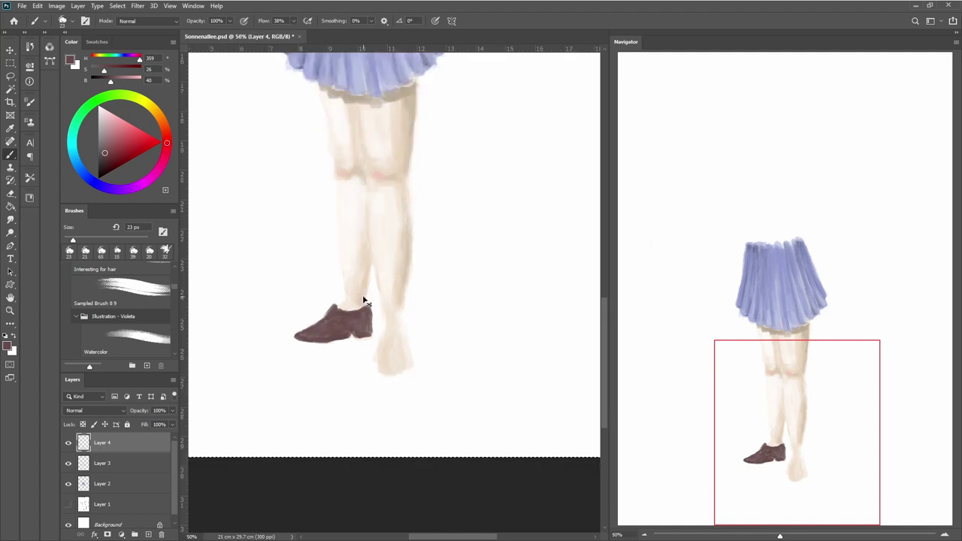
{"action": "scroll", "coordinate": [342, 327], "scroll_direction": "up", "scroll_amount": 5}
{"action": "scroll", "coordinate": [526, 361], "scroll_direction": "down", "scroll_amount": 5}
At 100% zoom, erase the shoe's ankle edge and smooth its bottom edge.
{"action": "key", "text": "ctrl+plus"}
{"action": "key", "text": "e"}
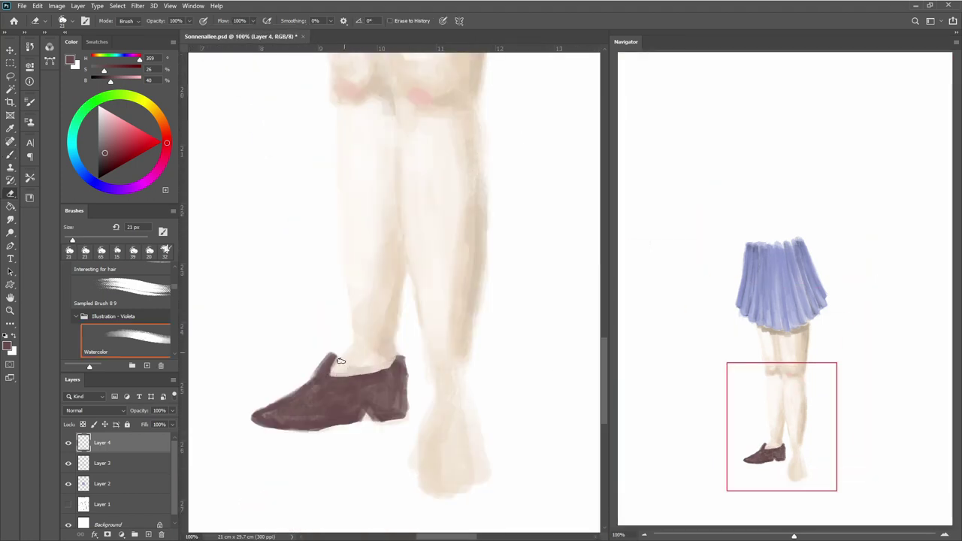
{"action": "key", "text": "alt+bracketleft"}
{"action": "key", "text": "alt+bracketright"}
{"action": "mouse_move", "coordinate": [327, 370]}
{"action": "left_mouse_down"}
{"action": "mouse_move", "coordinate": [333, 357]}
{"action": "mouse_move", "coordinate": [357, 404]}
{"action": "left_mouse_up"}
{"action": "key", "text": "b"}
{"action": "left_click_drag", "start_coordinate": [282, 427], "coordinate": [263, 424]}
Darken the shoe's heel and shrink the shoe slightly with Free Transform.
{"action": "scroll", "coordinate": [333, 413], "scroll_direction": "down", "scroll_amount": 3}
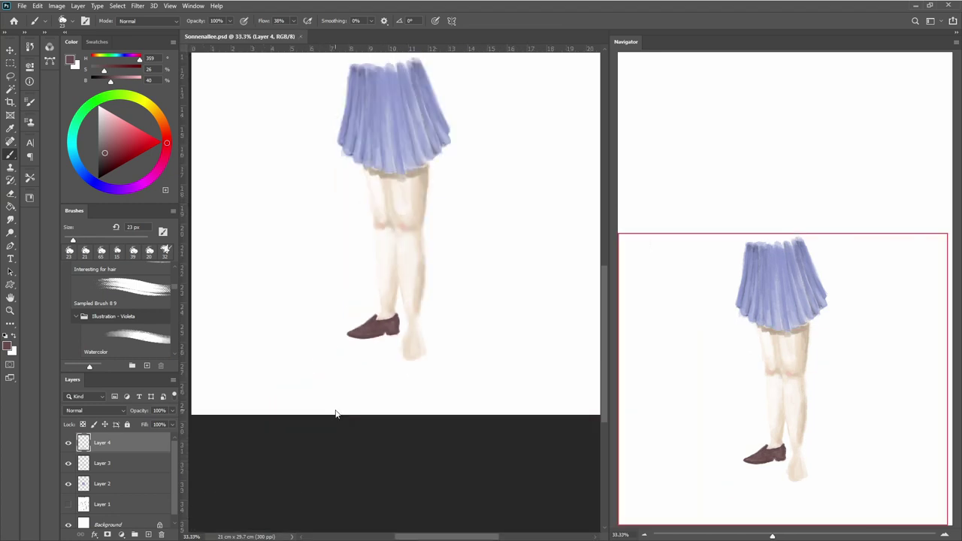
{"action": "scroll", "coordinate": [342, 327], "scroll_direction": "up", "scroll_amount": 3}
{"action": "left_click_drag", "start_coordinate": [374, 393], "coordinate": [398, 410]}
{"action": "key", "text": "e"}
{"action": "key", "text": "b"}
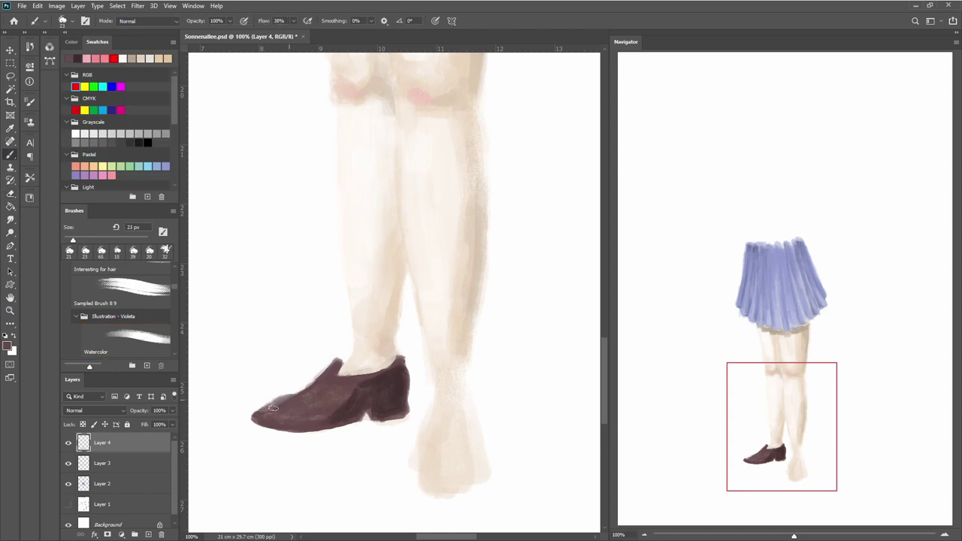
{"action": "left_click", "coordinate": [70, 42]}
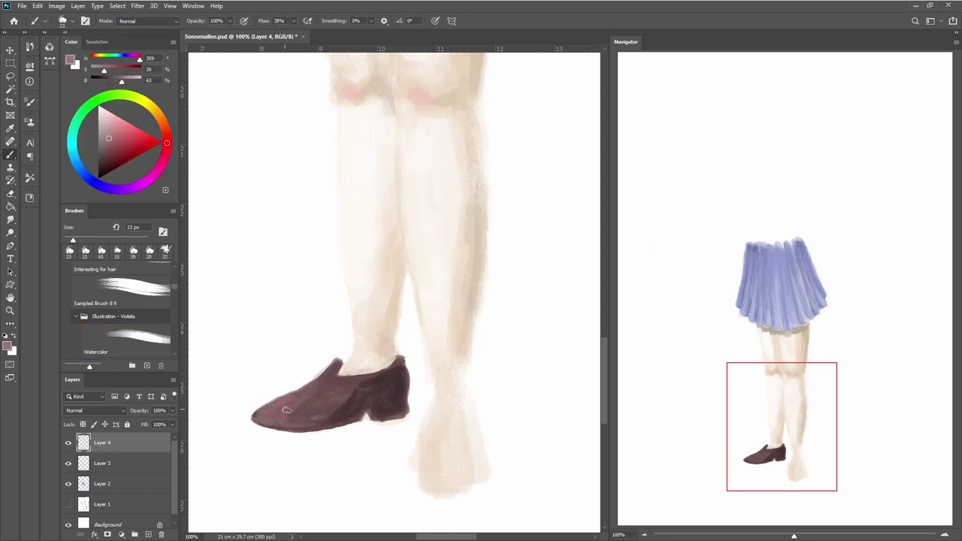
{"action": "key", "text": "ctrl+t"}
{"action": "left_click_drag", "start_coordinate": [258, 358], "coordinate": [266, 362]}
{"action": "key", "text": "Return"}
On the legs layer, paint light cream skin over the ankle above the shoe.
{"action": "key", "text": "e"}
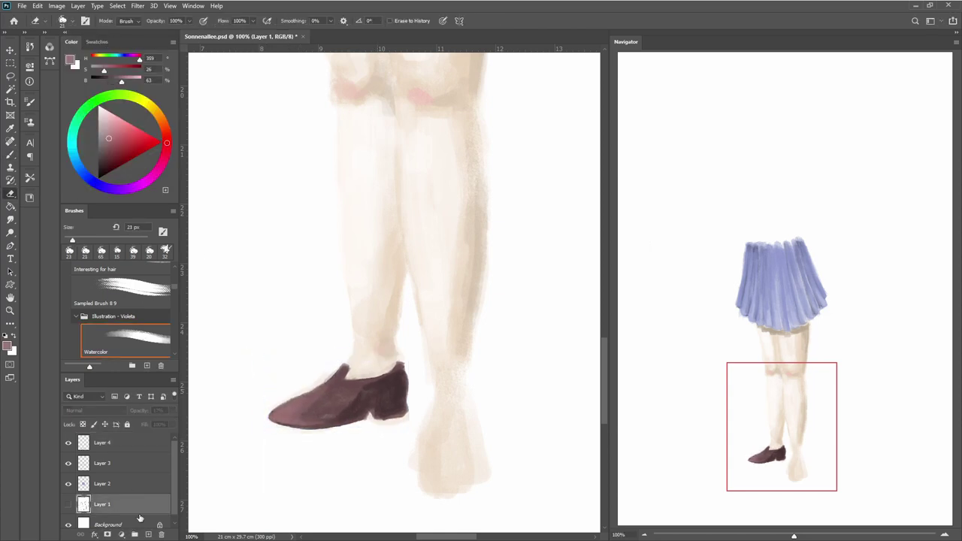
{"action": "key", "text": "alt+bracketleft"}
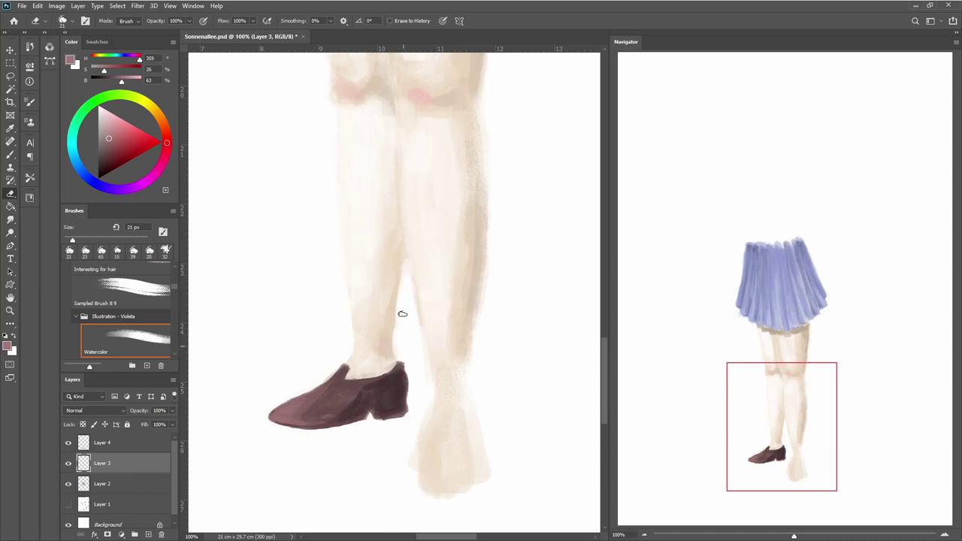
{"action": "key", "text": "b"}
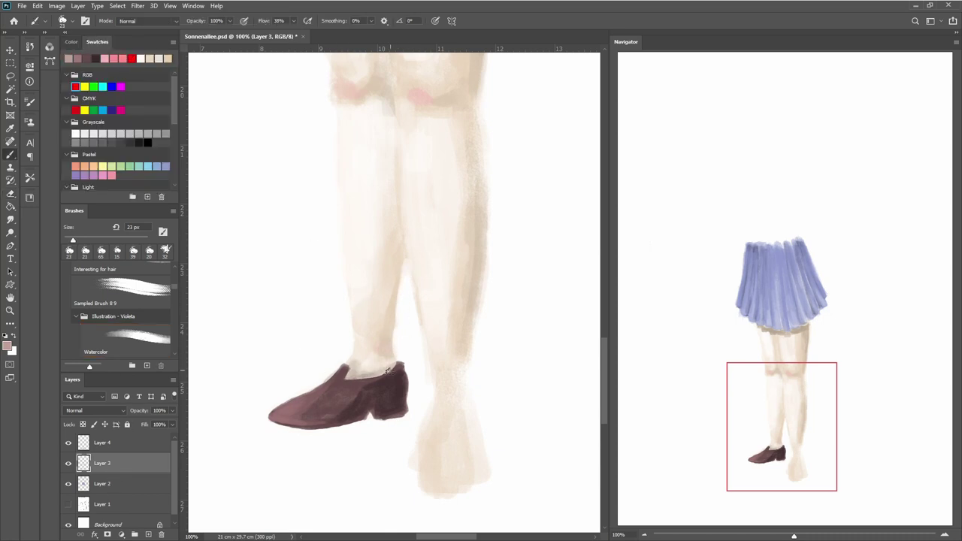
{"action": "left_click", "coordinate": [373, 363], "text": "alt"}
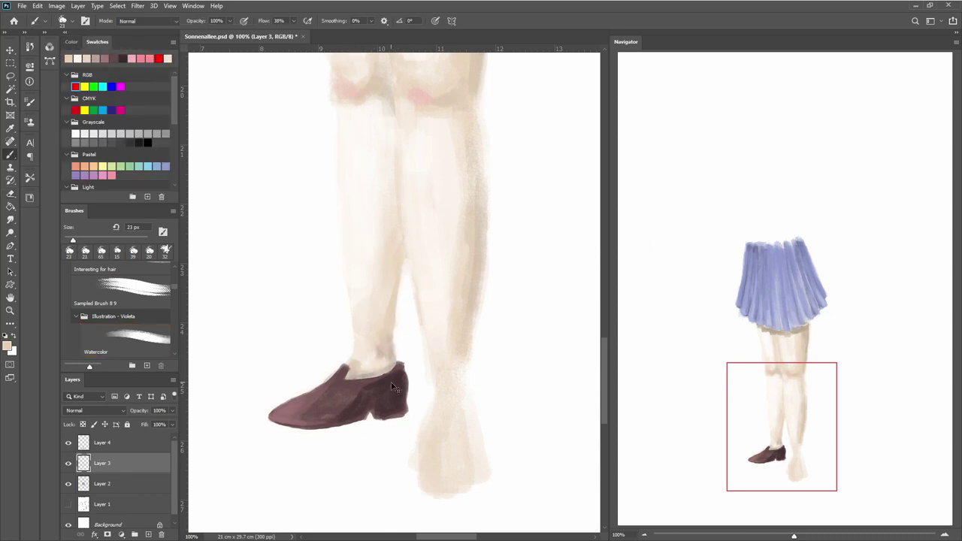
{"action": "left_click_drag", "start_coordinate": [379, 348], "coordinate": [359, 372]}
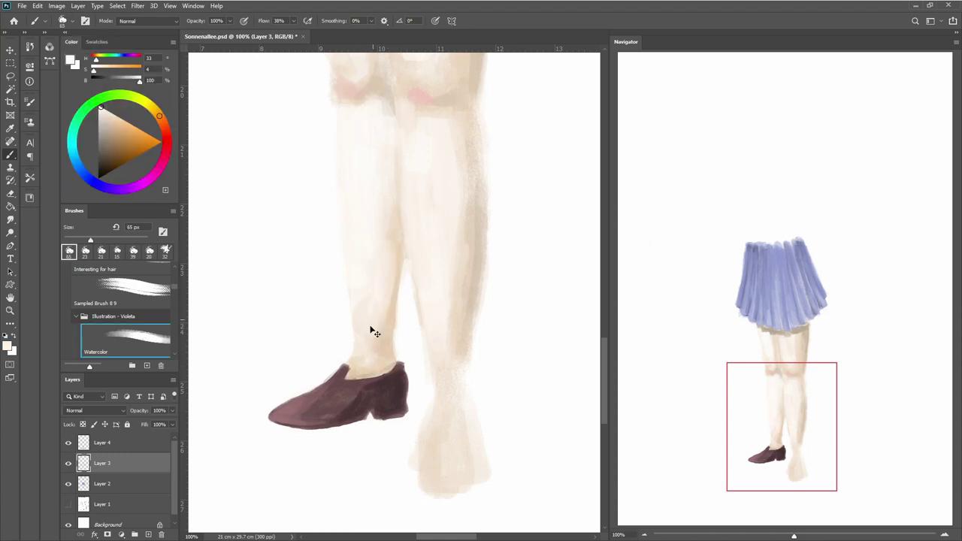
Fill the right shoe solid dark brown, including a strap at the ankle.
{"action": "key", "text": "ctrl+minus"}
{"action": "key", "text": "ctrl+minus"}
{"action": "key", "text": "ctrl+minus"}
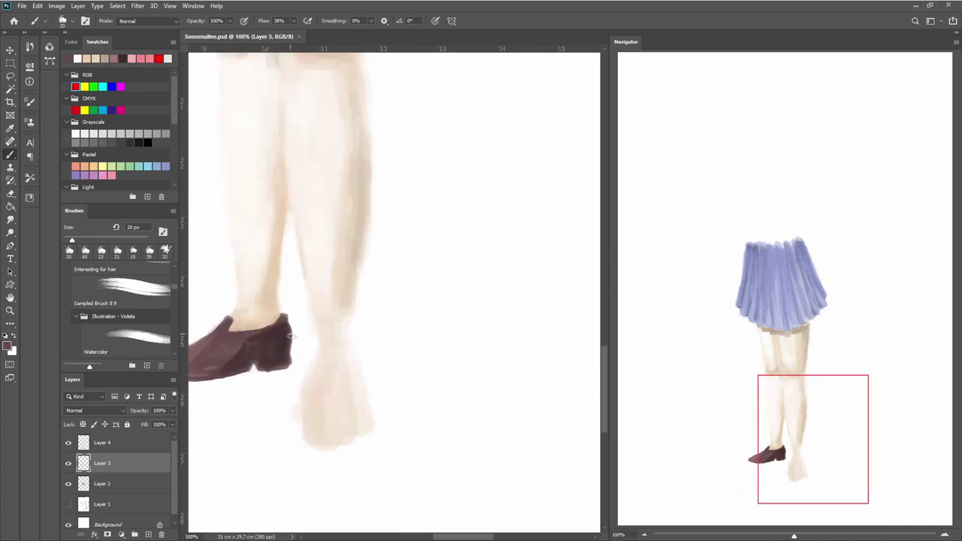
{"action": "mouse_move", "coordinate": [315, 367]}
{"action": "left_mouse_down"}
{"action": "mouse_move", "coordinate": [339, 367]}
{"action": "mouse_move", "coordinate": [350, 353]}
{"action": "mouse_move", "coordinate": [347, 445]}
{"action": "left_mouse_up"}
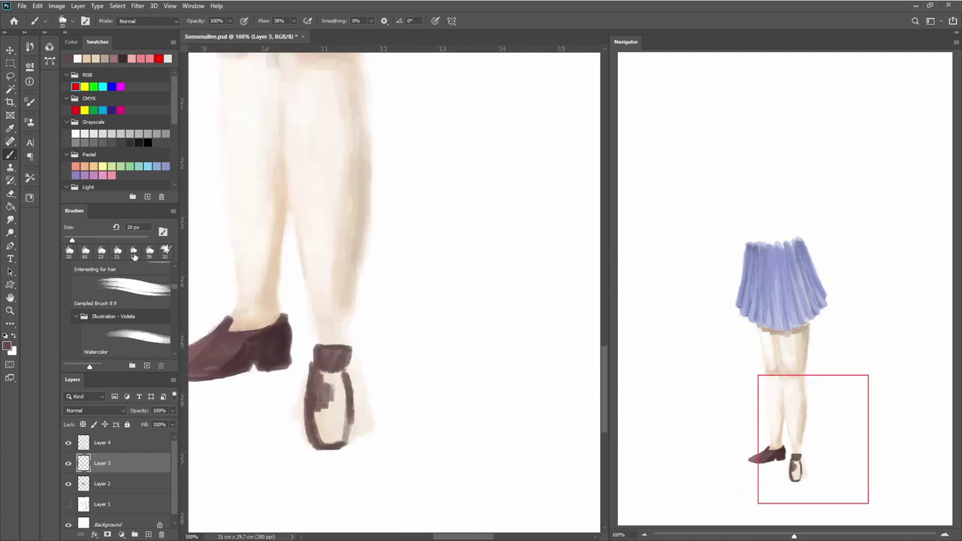
{"action": "mouse_move", "coordinate": [308, 385]}
{"action": "left_mouse_down"}
{"action": "mouse_move", "coordinate": [335, 443]}
{"action": "mouse_move", "coordinate": [350, 391]}
{"action": "mouse_move", "coordinate": [353, 451]}
{"action": "left_mouse_up"}
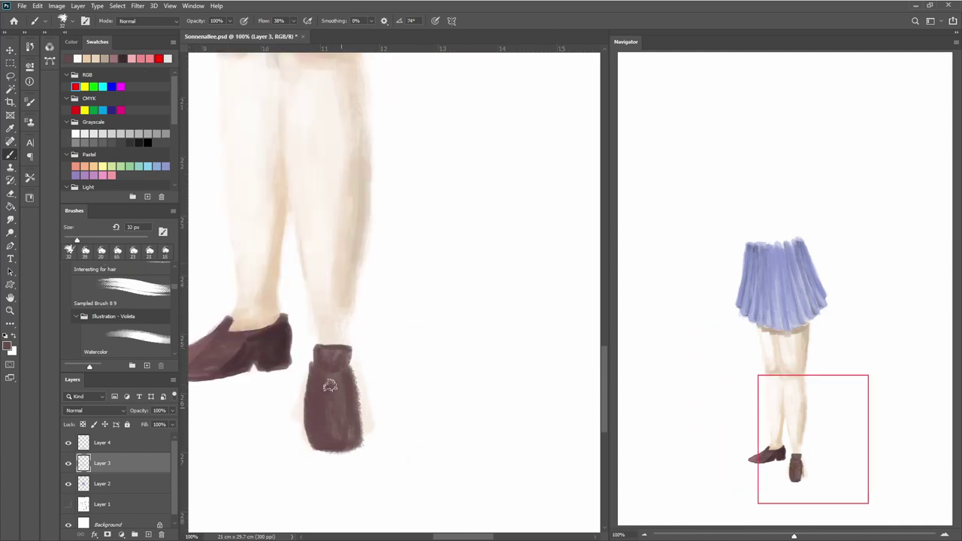
{"action": "mouse_move", "coordinate": [315, 346]}
{"action": "left_mouse_down"}
{"action": "mouse_move", "coordinate": [348, 385]}
{"action": "mouse_move", "coordinate": [352, 455]}
{"action": "mouse_move", "coordinate": [310, 418]}
{"action": "mouse_move", "coordinate": [342, 452]}
{"action": "left_mouse_up"}
{"action": "key", "text": "bracketleft"}
{"action": "key", "text": "bracketleft"}
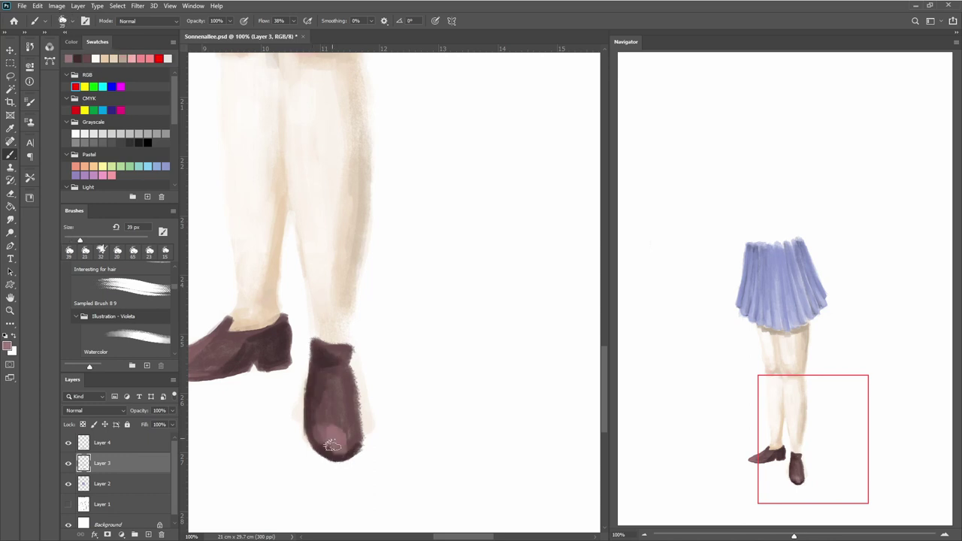
Add a light pink highlight to the right shoe's toe.
{"action": "left_click_drag", "start_coordinate": [184, 354], "coordinate": [244, 331]}
{"action": "key", "text": "F6"}
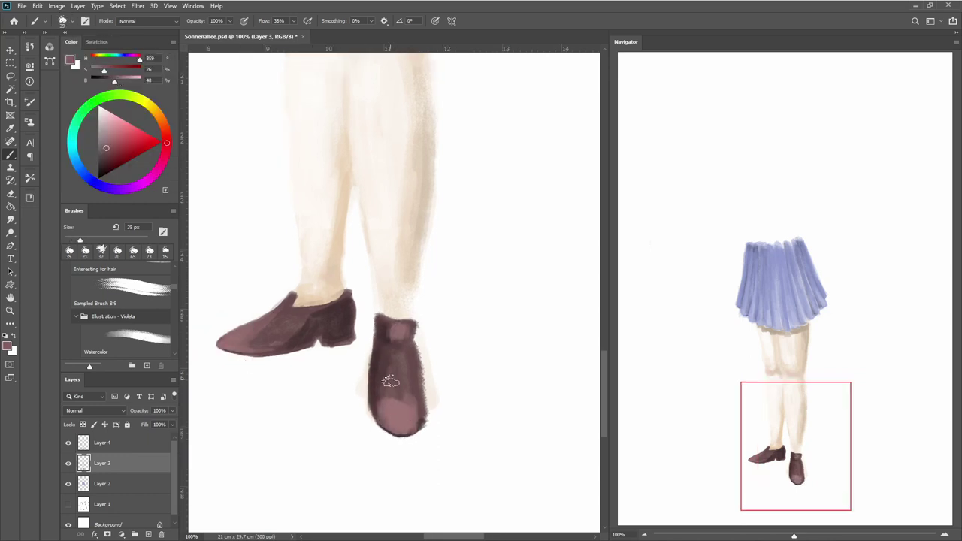
{"action": "key", "text": "bracketleft"}
{"action": "key", "text": "bracketleft"}
{"action": "key", "text": "bracketleft"}
{"action": "scroll", "coordinate": [419, 439], "scroll_direction": "up", "scroll_amount": 1}
{"action": "key", "text": "F6"}
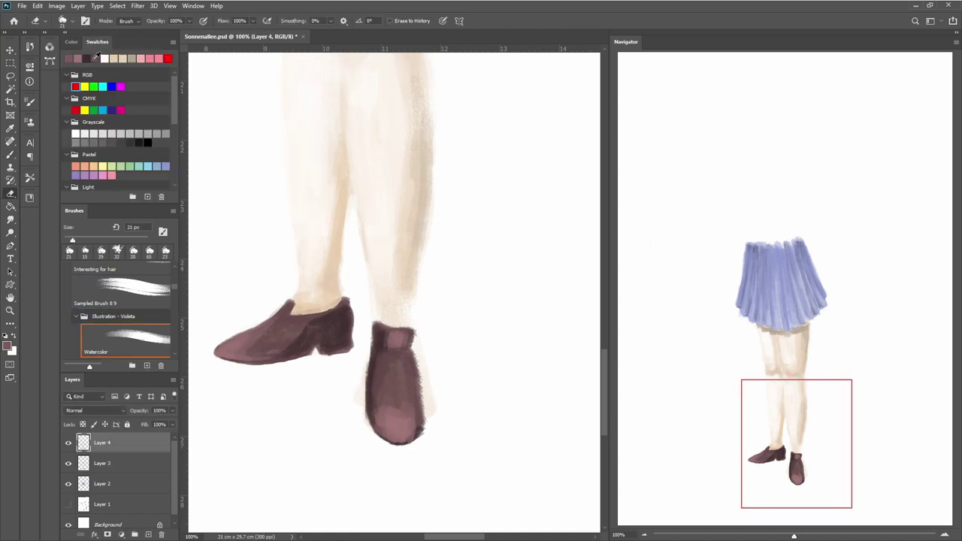
{"action": "key", "text": "alt+bracketright"}
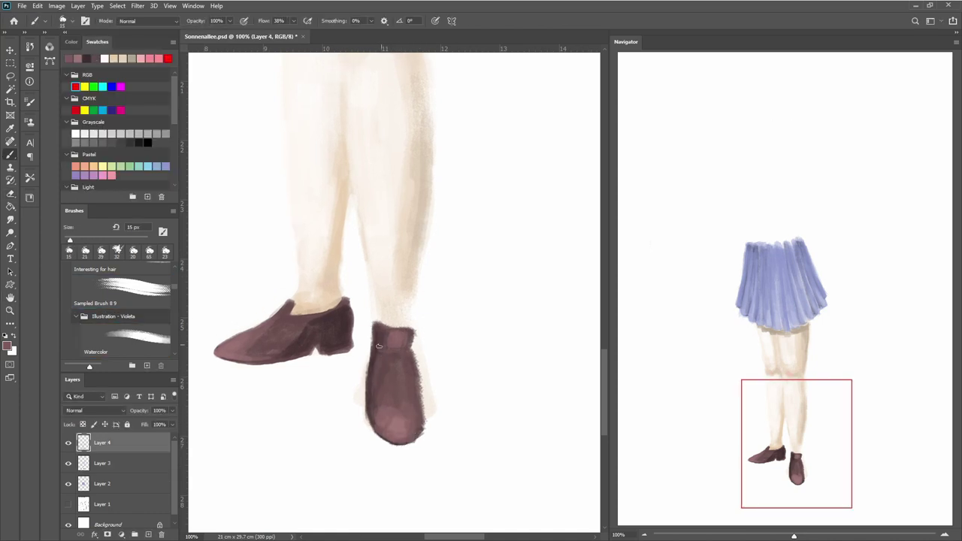
Erase whitish smudges around the right shoe and tidy its outline.
{"action": "key", "text": "e"}
{"action": "key", "text": "alt+bracketleft"}
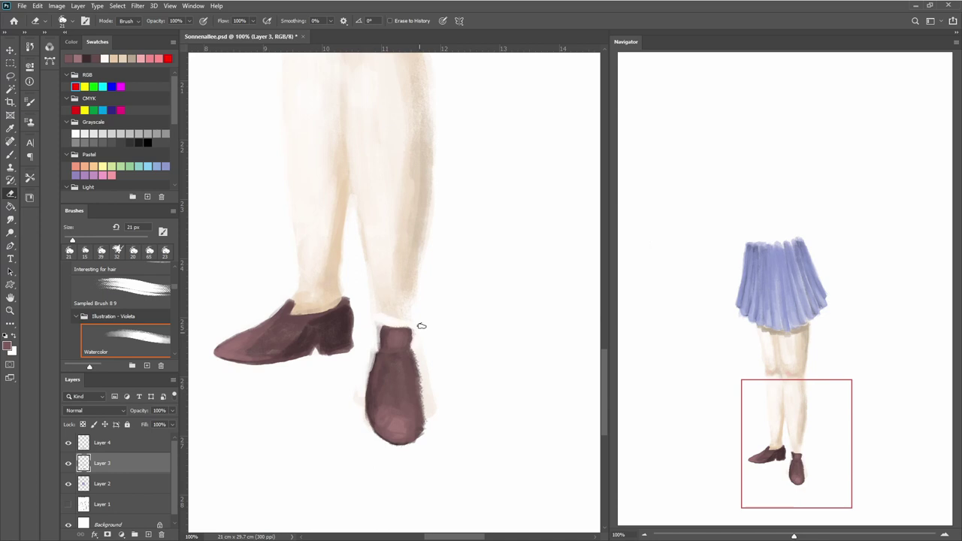
{"action": "left_click_drag", "start_coordinate": [422, 326], "coordinate": [360, 422]}
{"action": "mouse_move", "coordinate": [429, 376]}
{"action": "left_mouse_down"}
{"action": "mouse_move", "coordinate": [352, 425]}
{"action": "mouse_move", "coordinate": [408, 436]}
{"action": "mouse_move", "coordinate": [398, 417]}
{"action": "left_mouse_up"}
{"action": "key", "text": "alt+bracketright"}
{"action": "key", "text": "b"}
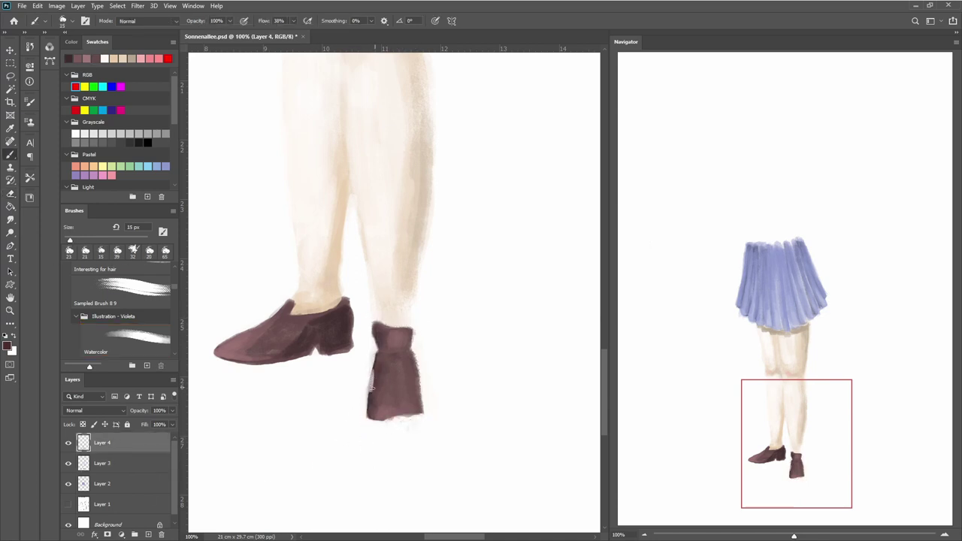
Darken both shoes, extend the right one, and add a lighter pink patch at its bottom.
{"action": "mouse_move", "coordinate": [376, 361]}
{"action": "left_mouse_down"}
{"action": "mouse_move", "coordinate": [420, 413]}
{"action": "mouse_move", "coordinate": [392, 422]}
{"action": "mouse_move", "coordinate": [369, 408]}
{"action": "left_mouse_up"}
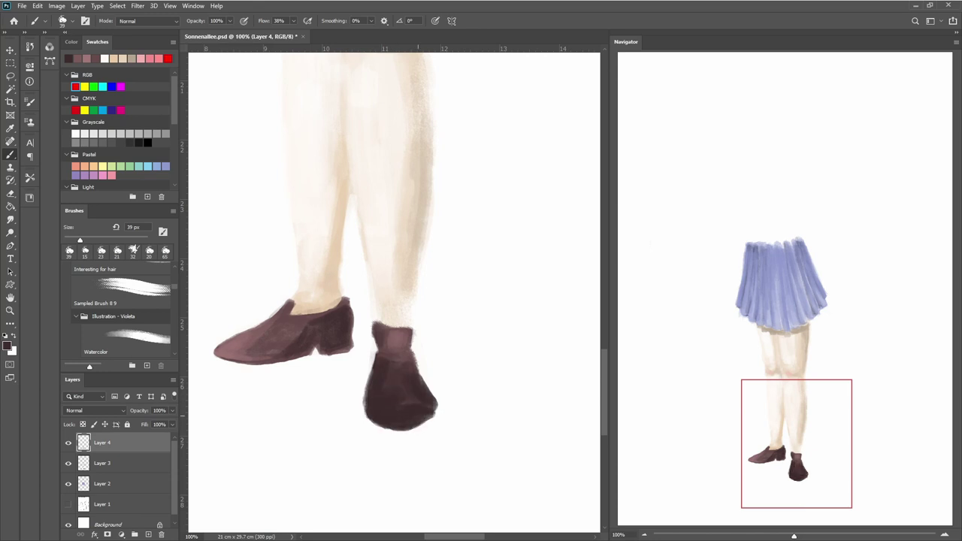
{"action": "left_click_drag", "start_coordinate": [310, 318], "coordinate": [248, 359]}
{"action": "left_click", "coordinate": [225, 350], "text": "alt"}
{"action": "left_click_drag", "start_coordinate": [383, 399], "coordinate": [421, 417]}
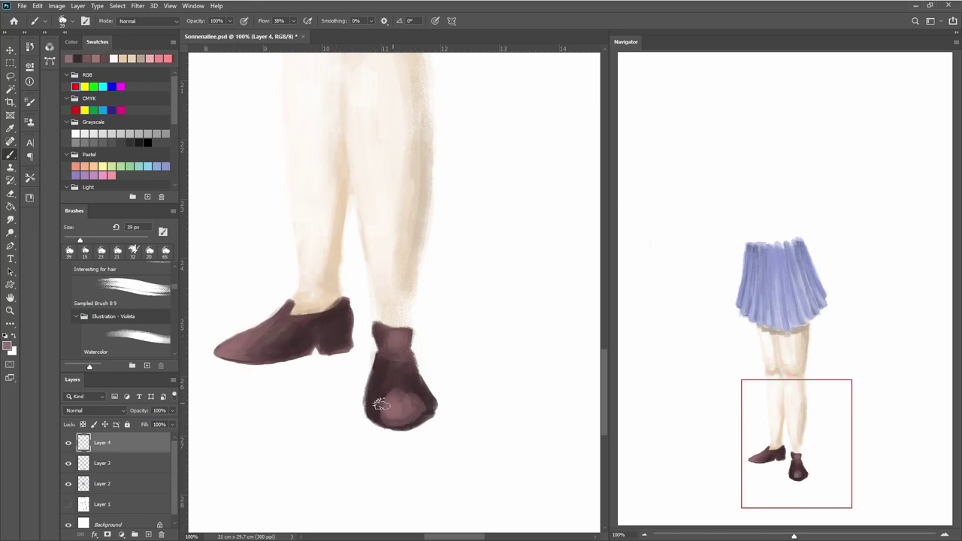
{"action": "key", "text": "i"}
{"action": "key", "text": "b"}
{"action": "left_click_drag", "start_coordinate": [380, 381], "coordinate": [425, 413]}
{"action": "key", "text": "e"}
{"action": "key", "text": "ctrl+minus"}
{"action": "key", "text": "ctrl+minus"}
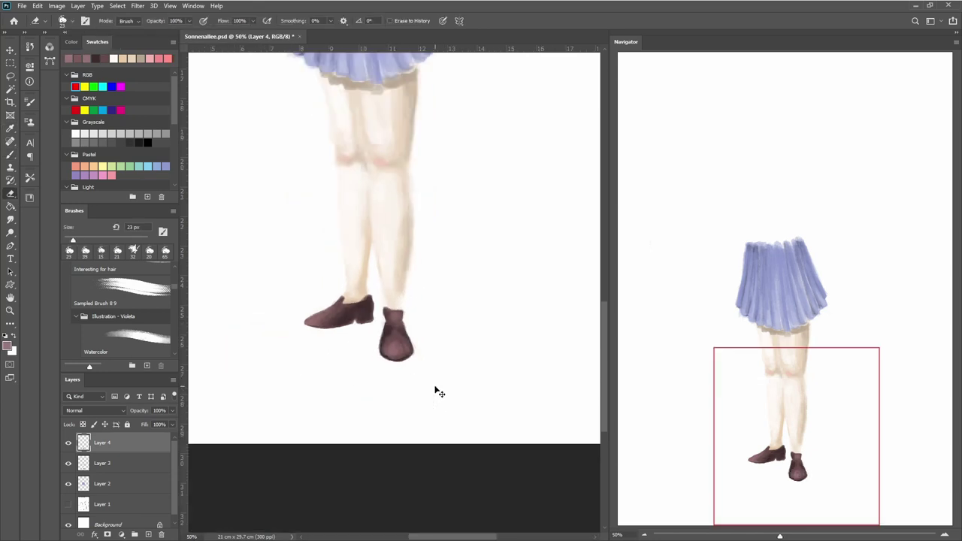
{"action": "key", "text": "ctrl+minus"}
Paint light cream socks over both ankles above the shoes.
{"action": "scroll", "coordinate": [440, 392], "scroll_direction": "up", "scroll_amount": 3}
{"action": "key", "text": "b"}
{"action": "left_click", "coordinate": [393, 386], "text": "alt"}
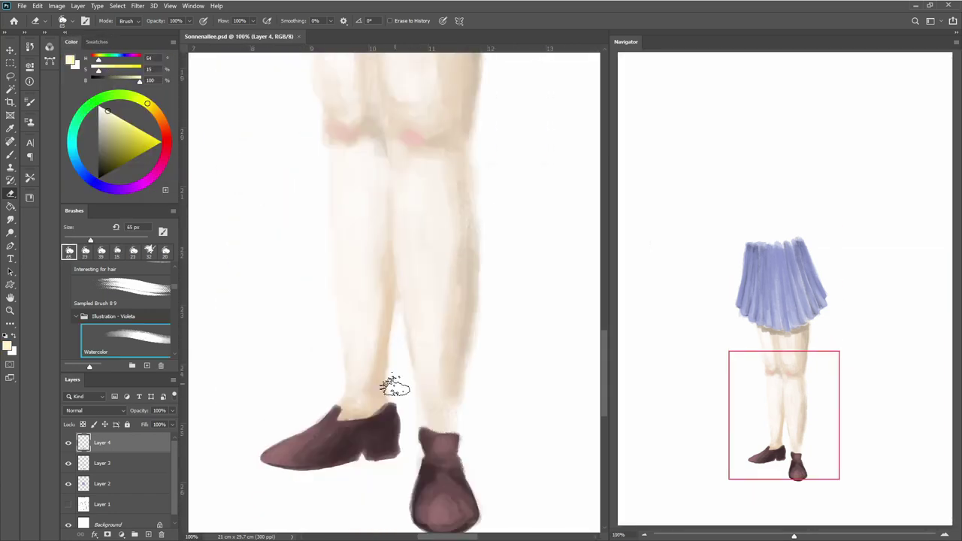
{"action": "mouse_move", "coordinate": [350, 406]}
{"action": "left_mouse_down"}
{"action": "mouse_move", "coordinate": [376, 393]}
{"action": "mouse_move", "coordinate": [344, 397]}
{"action": "mouse_move", "coordinate": [355, 364]}
{"action": "left_mouse_up"}
{"action": "mouse_move", "coordinate": [436, 421]}
{"action": "left_mouse_down"}
{"action": "mouse_move", "coordinate": [440, 387]}
{"action": "mouse_move", "coordinate": [456, 373]}
{"action": "left_mouse_up"}
Shade the right sock's left edge with lavender from the swatches.
{"action": "left_click", "coordinate": [97, 42]}
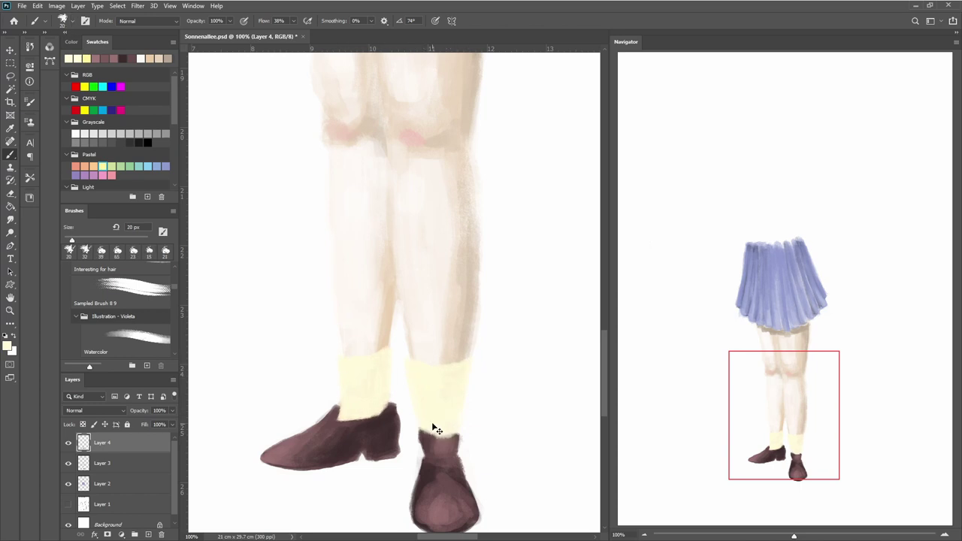
{"action": "left_click", "coordinate": [165, 166]}
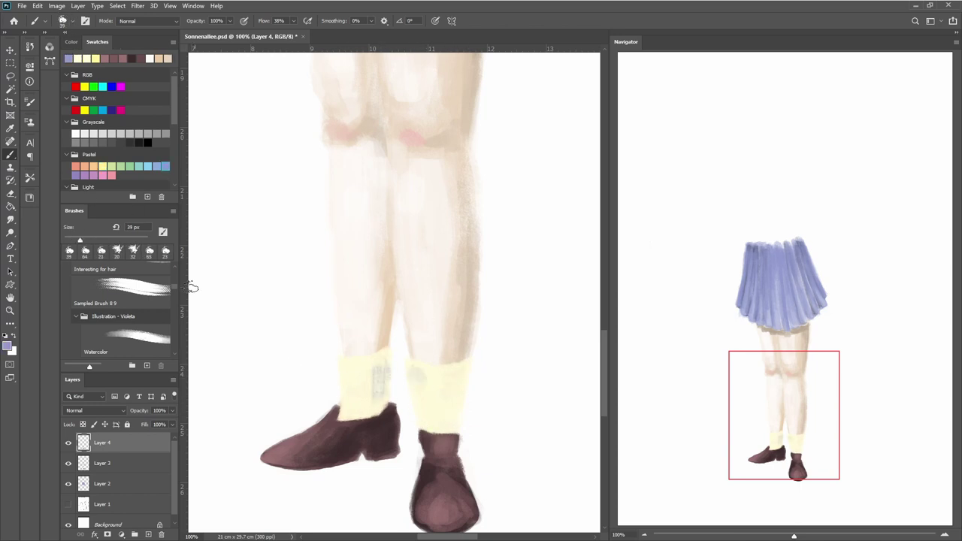
{"action": "left_click_drag", "start_coordinate": [381, 353], "coordinate": [383, 406]}
{"action": "key", "text": "ctrl+z"}
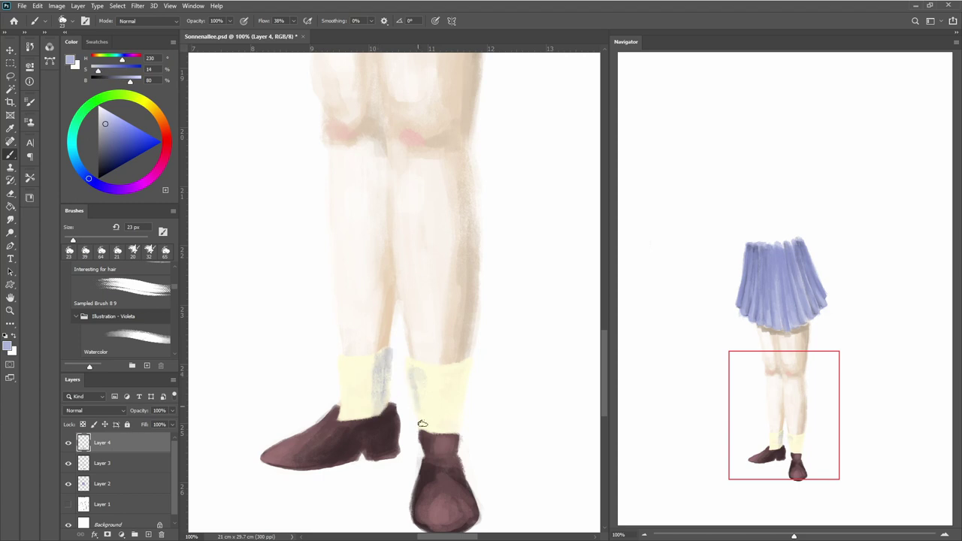
{"action": "left_click_drag", "start_coordinate": [414, 371], "coordinate": [418, 405]}
Briefly show the Layer 1 sketch to compare, hide it, and reset the colour to black.
{"action": "key", "text": "ctrl+minus"}
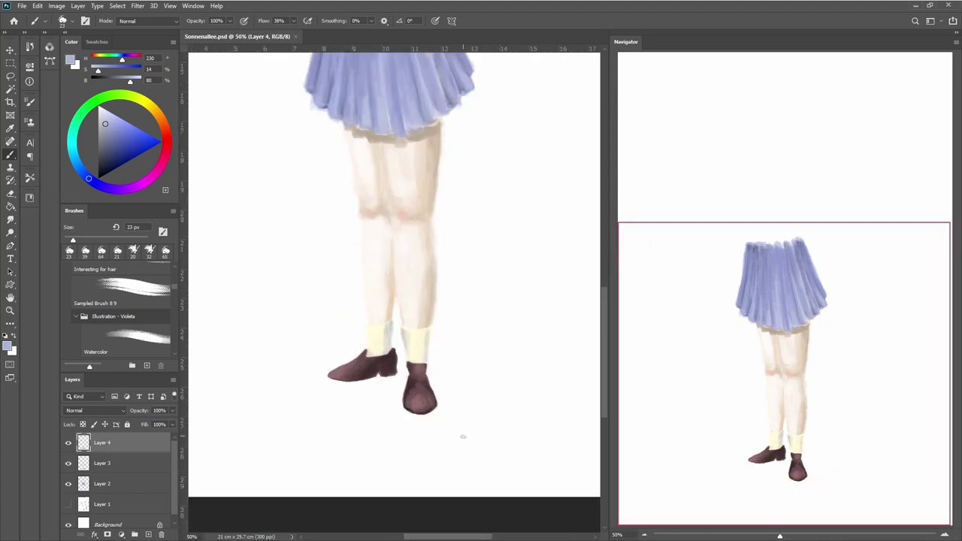
{"action": "key", "text": "ctrl+minus"}
{"action": "left_click", "coordinate": [68, 503]}
{"action": "left_click", "coordinate": [69, 504]}
{"action": "key", "text": "ctrl+plus"}
{"action": "key", "text": "ctrl+plus"}
{"action": "key", "text": "d"}
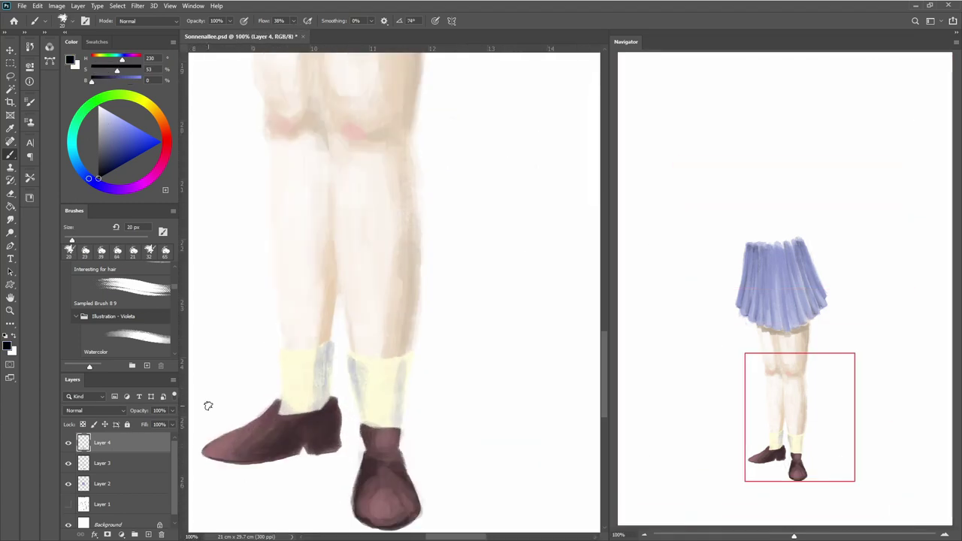
{"action": "key", "text": "ctrl+plus"}
{"action": "key", "text": "ctrl+plus"}
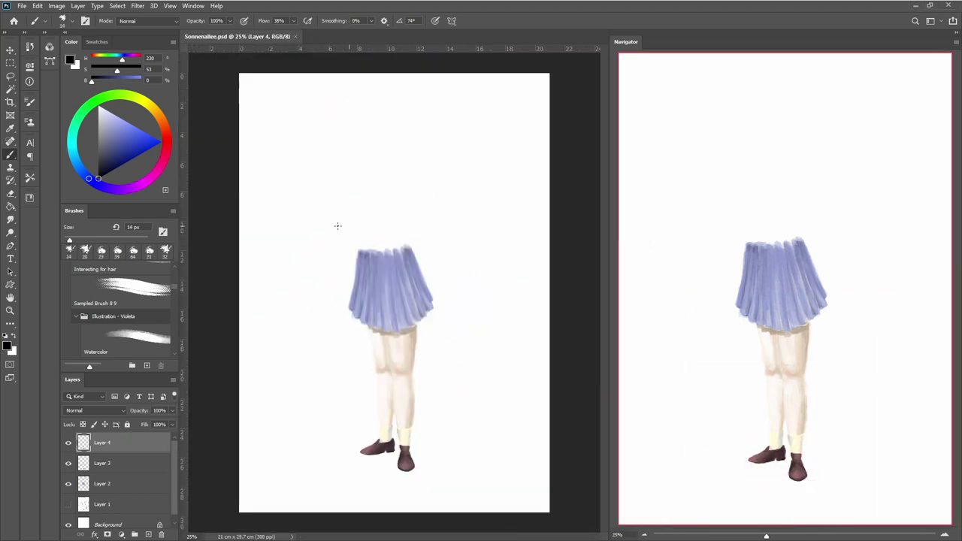
Paint a muted pink base leg to the left of the skirted figure.
{"action": "left_click", "coordinate": [72, 42]}
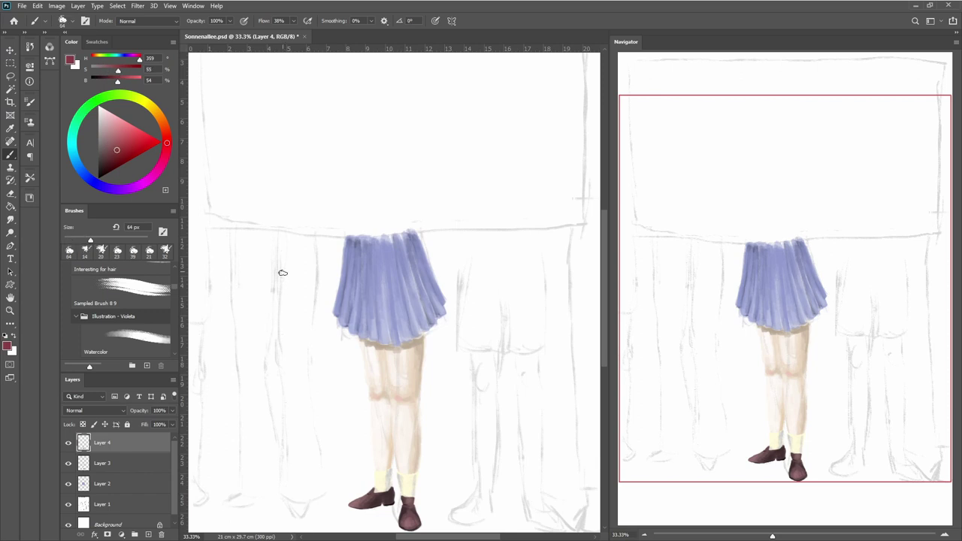
{"action": "left_click_drag", "start_coordinate": [284, 242], "coordinate": [288, 494]}
{"action": "key", "text": "ctrl+z"}
{"action": "mouse_move", "coordinate": [290, 244]}
{"action": "left_mouse_down"}
{"action": "mouse_move", "coordinate": [281, 365]}
{"action": "mouse_move", "coordinate": [298, 409]}
{"action": "left_mouse_up"}
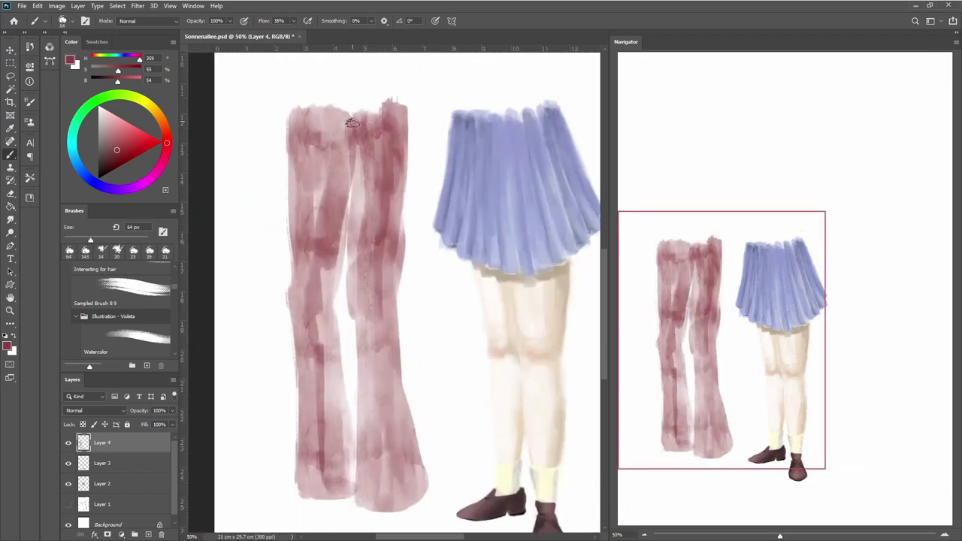
Brush dark red watercolour shading down both trouser legs.
{"action": "mouse_move", "coordinate": [352, 122]}
{"action": "left_mouse_down"}
{"action": "mouse_move", "coordinate": [353, 211]}
{"action": "mouse_move", "coordinate": [380, 259]}
{"action": "left_mouse_up"}
{"action": "left_click_drag", "start_coordinate": [387, 105], "coordinate": [412, 500]}
{"action": "left_click_drag", "start_coordinate": [376, 305], "coordinate": [342, 492]}
{"action": "left_click_drag", "start_coordinate": [335, 353], "coordinate": [324, 226]}
{"action": "mouse_move", "coordinate": [330, 120]}
{"action": "left_mouse_down"}
{"action": "mouse_move", "coordinate": [322, 296]}
{"action": "mouse_move", "coordinate": [334, 215]}
{"action": "left_mouse_up"}
{"action": "left_click_drag", "start_coordinate": [383, 237], "coordinate": [383, 323]}
{"action": "left_click_drag", "start_coordinate": [330, 308], "coordinate": [342, 489]}
Add more dark red strokes down both legs with a smaller brush.
{"action": "left_click", "coordinate": [160, 256]}
{"action": "left_click_drag", "start_coordinate": [330, 233], "coordinate": [342, 492]}
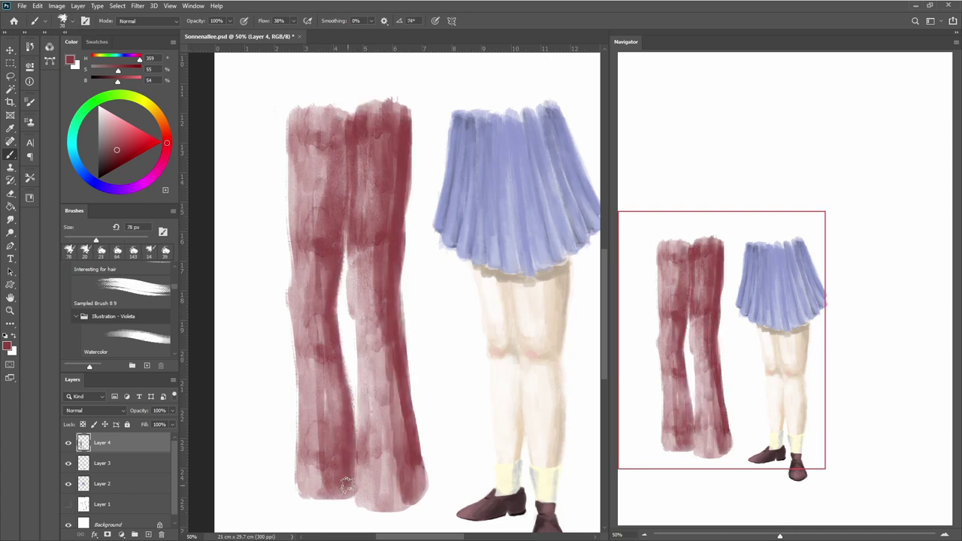
{"action": "mouse_move", "coordinate": [334, 117]}
{"action": "left_mouse_down"}
{"action": "mouse_move", "coordinate": [325, 248]}
{"action": "mouse_move", "coordinate": [312, 226]}
{"action": "left_mouse_up"}
{"action": "left_click_drag", "start_coordinate": [308, 248], "coordinate": [304, 338]}
{"action": "left_click_drag", "start_coordinate": [402, 406], "coordinate": [398, 507]}
{"action": "left_click_drag", "start_coordinate": [388, 470], "coordinate": [409, 387]}
{"action": "left_click_drag", "start_coordinate": [380, 424], "coordinate": [376, 184]}
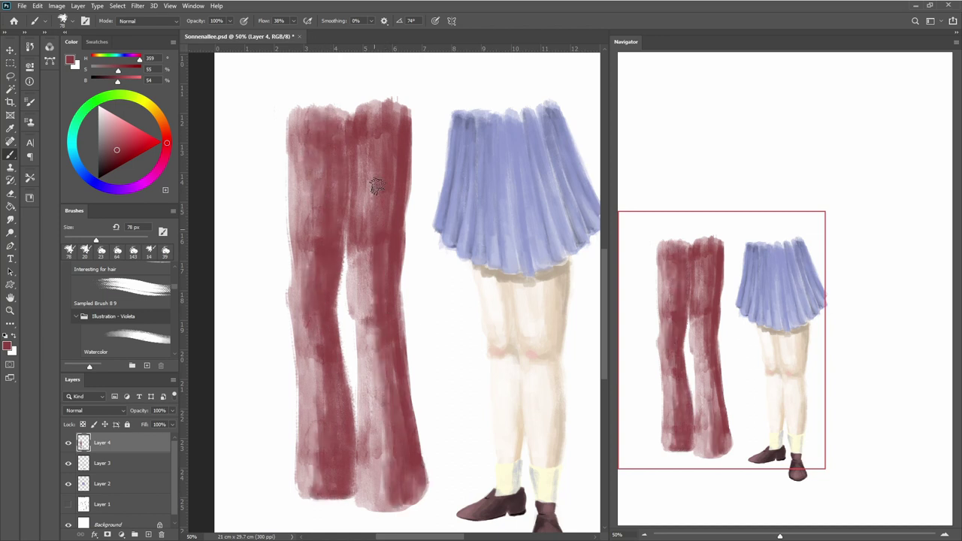
{"action": "left_click_drag", "start_coordinate": [382, 225], "coordinate": [379, 135]}
{"action": "left_click_drag", "start_coordinate": [398, 150], "coordinate": [398, 101]}
Lighten the left trouser leg with sampled pink using the 64 px brush.
{"action": "left_click", "coordinate": [296, 209], "text": "alt"}
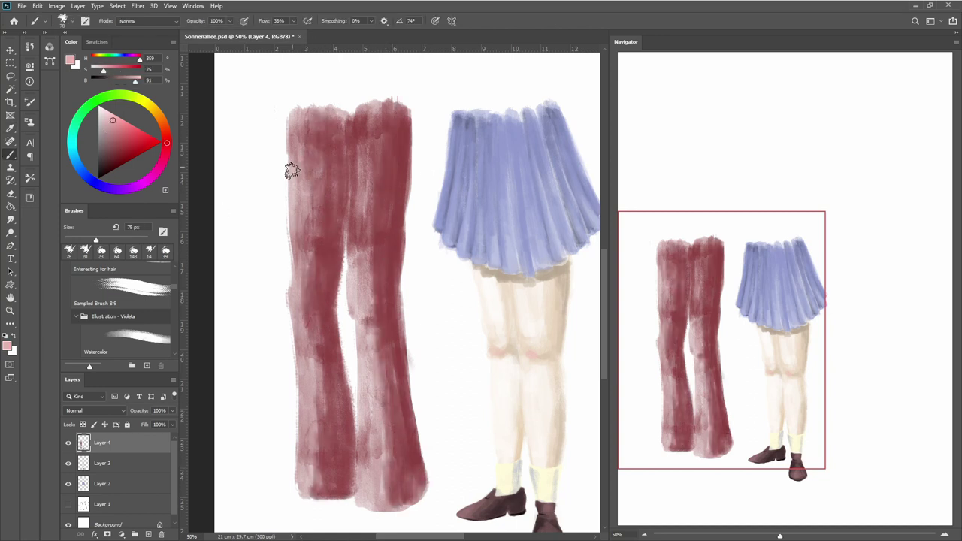
{"action": "left_click_drag", "start_coordinate": [291, 171], "coordinate": [300, 263]}
{"action": "left_click", "coordinate": [117, 250]}
{"action": "mouse_move", "coordinate": [308, 135]}
{"action": "left_mouse_down"}
{"action": "mouse_move", "coordinate": [292, 172]}
{"action": "mouse_move", "coordinate": [313, 155]}
{"action": "mouse_move", "coordinate": [332, 461]}
{"action": "mouse_move", "coordinate": [322, 297]}
{"action": "left_mouse_up"}
{"action": "left_click_drag", "start_coordinate": [387, 504], "coordinate": [383, 241]}
Add pale pink highlight streaks down the inner and left trouser legs.
{"action": "left_click", "coordinate": [383, 451], "text": "alt"}
{"action": "left_click_drag", "start_coordinate": [364, 473], "coordinate": [353, 128]}
{"action": "left_click_drag", "start_coordinate": [353, 354], "coordinate": [350, 217]}
{"action": "left_click_drag", "start_coordinate": [301, 124], "coordinate": [302, 331]}
{"action": "left_click_drag", "start_coordinate": [308, 376], "coordinate": [307, 429]}
{"action": "left_click_drag", "start_coordinate": [320, 484], "coordinate": [305, 362]}
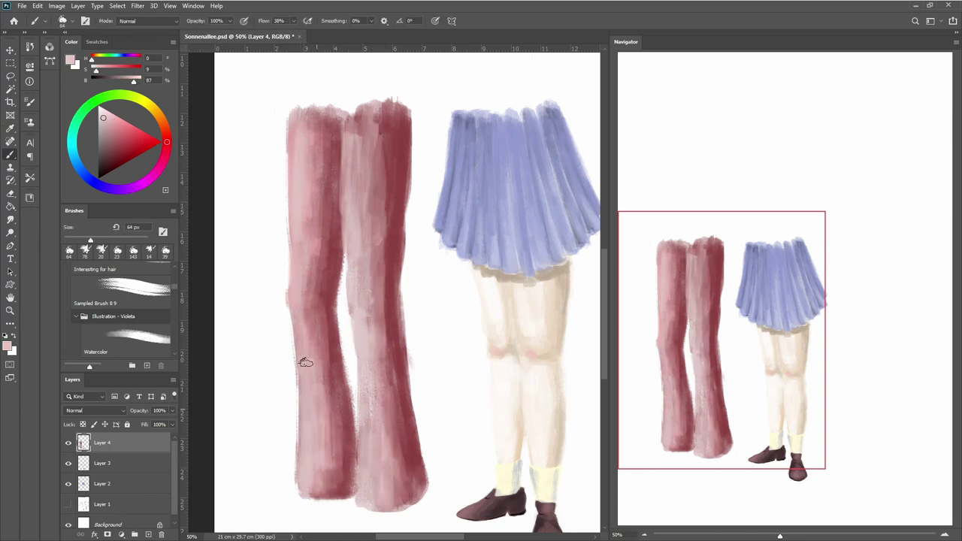
{"action": "left_click_drag", "start_coordinate": [348, 117], "coordinate": [346, 256]}
{"action": "left_click", "coordinate": [293, 152], "text": "alt"}
{"action": "left_click_drag", "start_coordinate": [301, 191], "coordinate": [297, 248]}
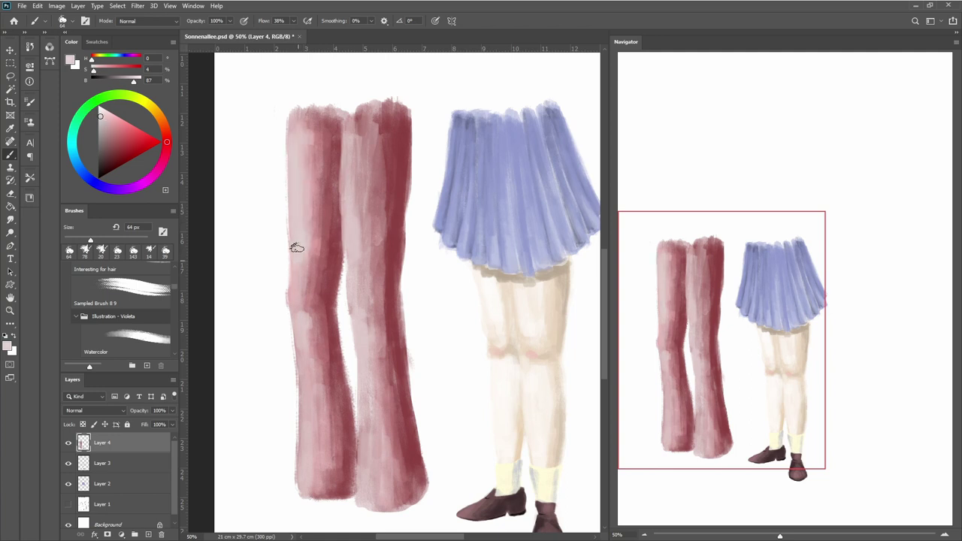
Touch up the right trouser leg with dark red and a pale pink swatch.
{"action": "left_click", "coordinate": [380, 236], "text": "alt"}
{"action": "mouse_move", "coordinate": [384, 330]}
{"action": "left_mouse_down"}
{"action": "mouse_move", "coordinate": [386, 161]}
{"action": "mouse_move", "coordinate": [402, 493]}
{"action": "left_mouse_up"}
{"action": "left_click", "coordinate": [97, 41]}
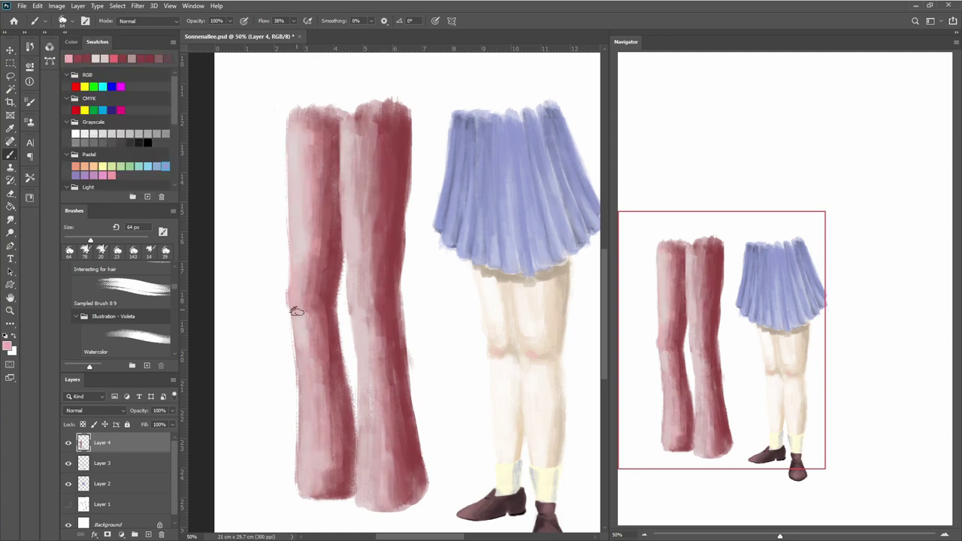
{"action": "left_click", "coordinate": [369, 255], "text": "alt"}
{"action": "mouse_move", "coordinate": [368, 256]}
{"action": "left_mouse_down"}
{"action": "mouse_move", "coordinate": [366, 197]}
{"action": "mouse_move", "coordinate": [387, 475]}
{"action": "left_mouse_up"}
{"action": "key", "text": "ctrl+minus"}
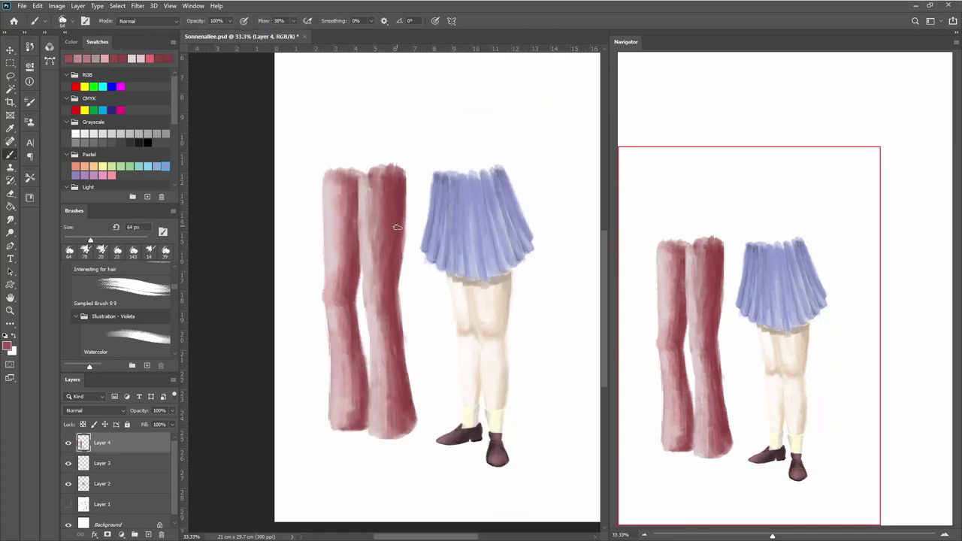
{"action": "left_click", "coordinate": [70, 42]}
{"action": "left_click_drag", "start_coordinate": [398, 298], "coordinate": [396, 255]}
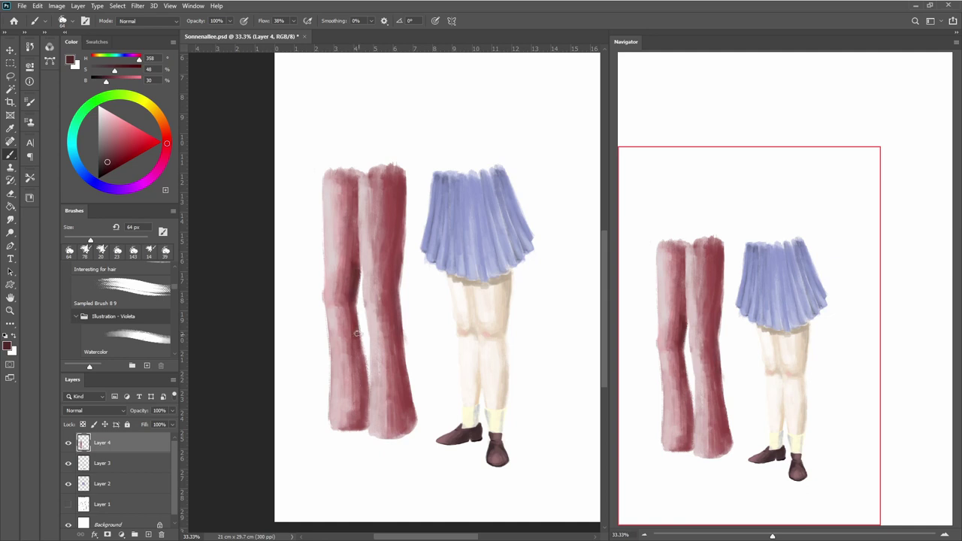
Add empty Layer 5 above Layer 4 and reframe the trousers.
{"action": "left_click", "coordinate": [96, 41]}
{"action": "key", "text": "ctrl+plus"}
{"action": "key", "text": "ctrl+plus"}
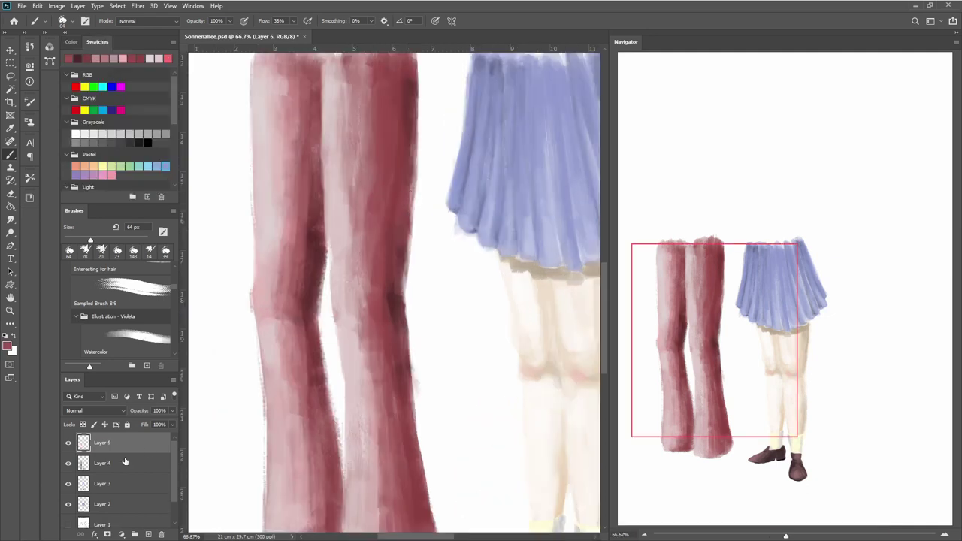
{"action": "key", "text": "ctrl+shift+alt+n"}
{"action": "left_click", "coordinate": [335, 346], "text": "alt"}
{"action": "left_click_drag", "start_coordinate": [343, 455], "coordinate": [351, 280]}
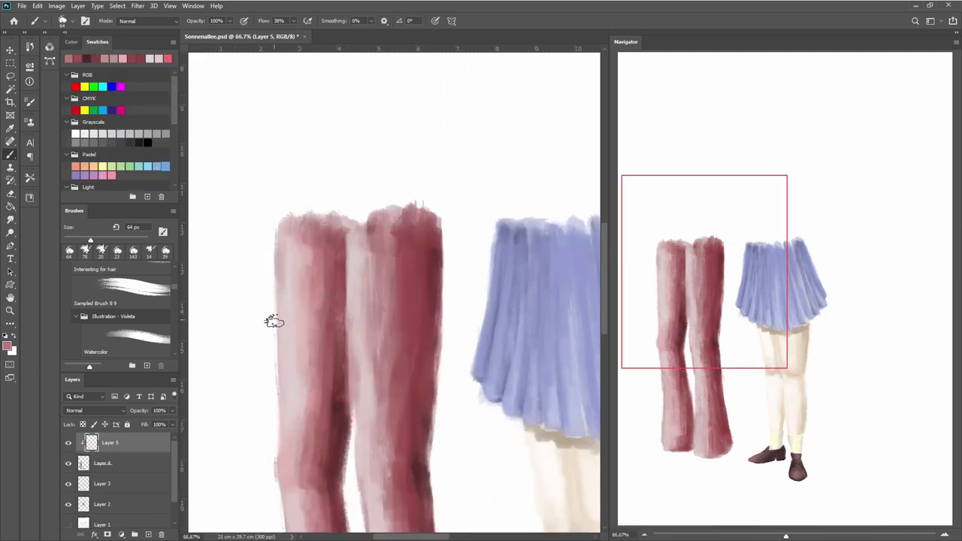
{"action": "scroll", "coordinate": [273, 318], "scroll_direction": "down", "scroll_amount": 5}
{"action": "key", "text": "alt+bracketleft"}
{"action": "key", "text": "ctrl+minus"}
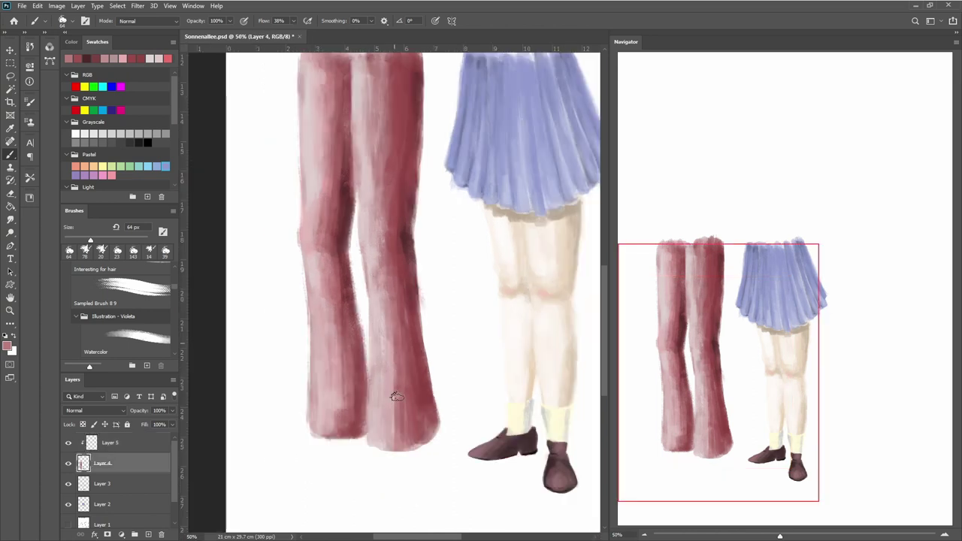
Paint deep red shoes below both trouser legs on new Layer 6.
{"action": "scroll", "coordinate": [366, 272], "scroll_direction": "up", "scroll_amount": 3}
{"action": "scroll", "coordinate": [365, 273], "scroll_direction": "down", "scroll_amount": 5}
{"action": "key", "text": "alt+bracketright"}
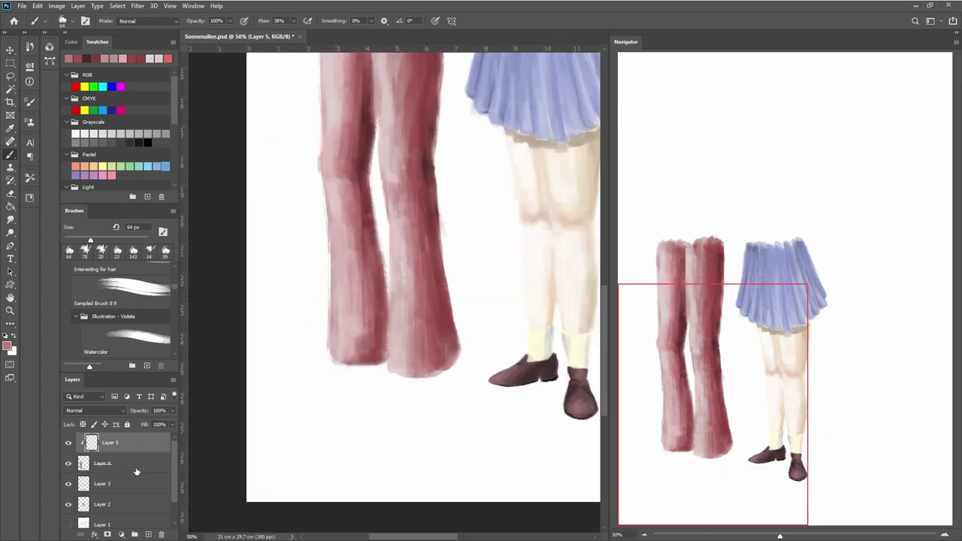
{"action": "key", "text": "ctrl+shift+alt+n"}
{"action": "left_click", "coordinate": [72, 42]}
{"action": "left_click", "coordinate": [108, 81]}
{"action": "key", "text": "bracketleft"}
{"action": "key", "text": "bracketleft"}
{"action": "key", "text": "bracketleft"}
{"action": "mouse_move", "coordinate": [323, 367]}
{"action": "left_mouse_down"}
{"action": "mouse_move", "coordinate": [353, 361]}
{"action": "mouse_move", "coordinate": [413, 395]}
{"action": "left_mouse_up"}
Move the shoe layer beneath the trousers and shade the shoes darker red.
{"action": "key", "text": "ctrl+plus"}
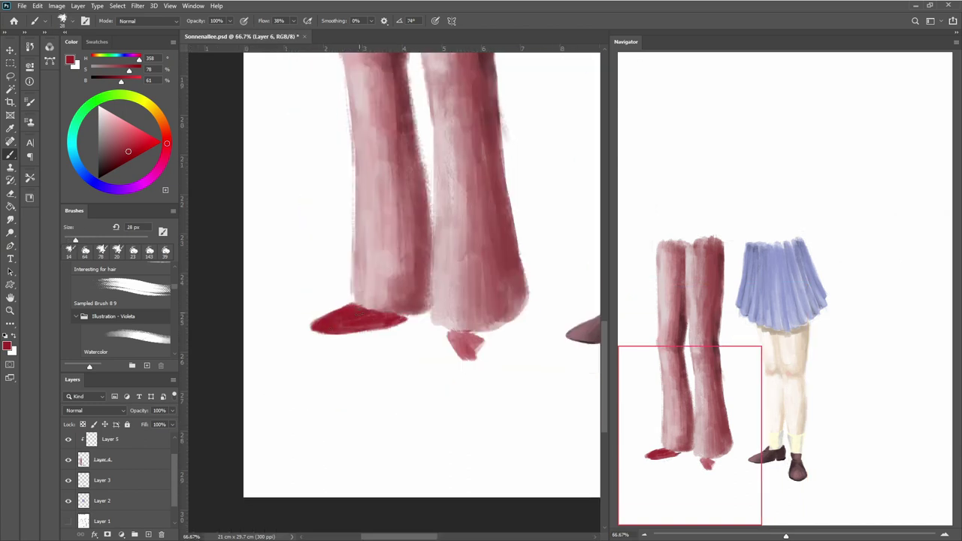
{"action": "left_click_drag", "start_coordinate": [470, 347], "coordinate": [450, 338]}
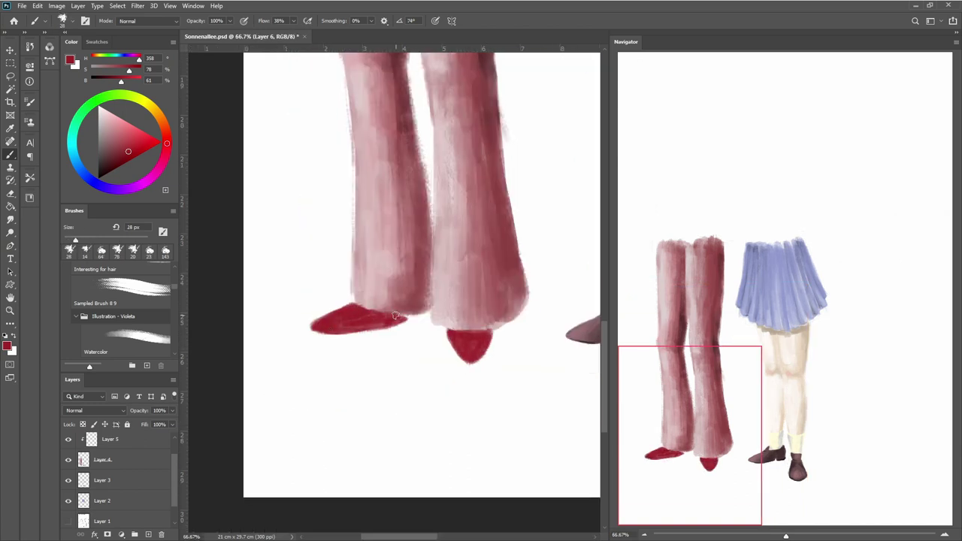
{"action": "key", "text": "ctrl+bracketleft"}
{"action": "key", "text": "ctrl+bracketleft"}
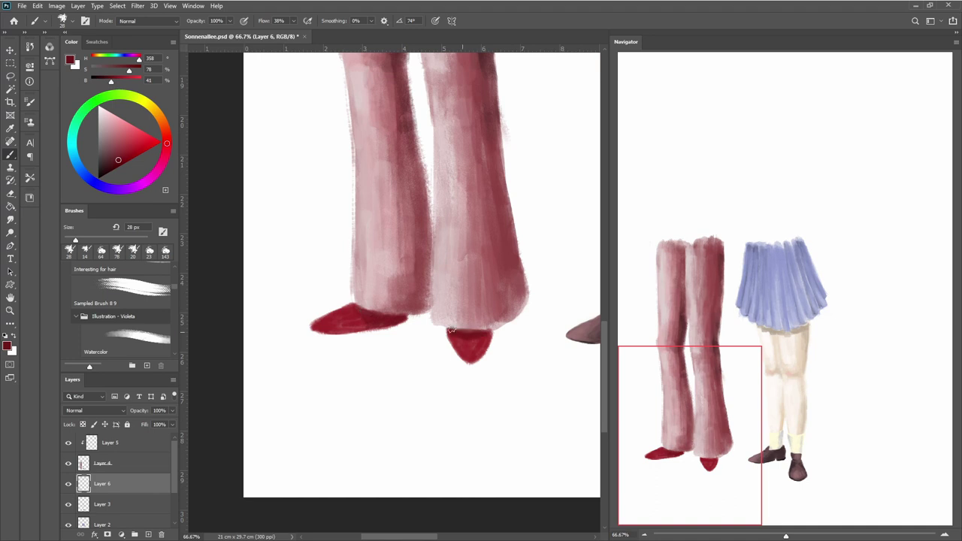
{"action": "left_click_drag", "start_coordinate": [123, 81], "coordinate": [110, 81]}
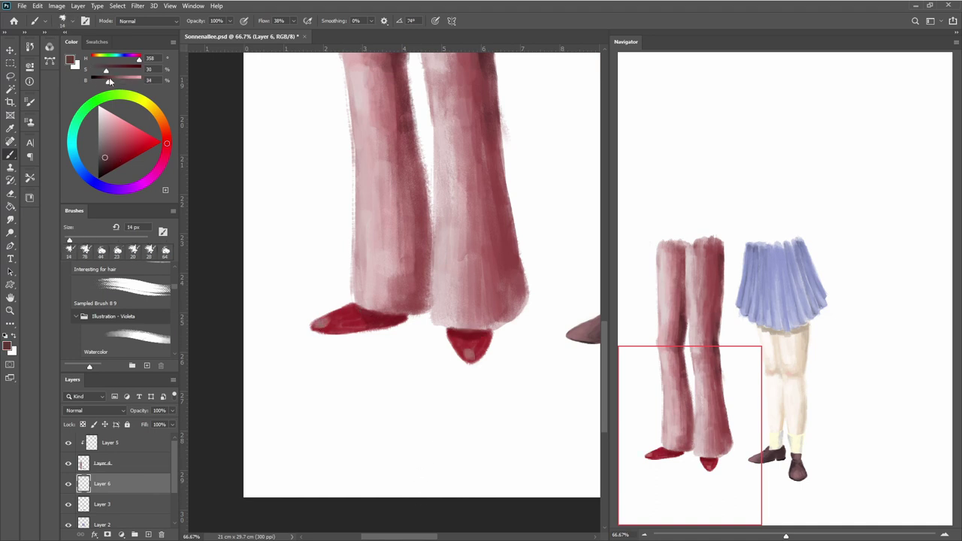
{"action": "scroll", "coordinate": [361, 323], "scroll_direction": "up", "scroll_amount": 3}
{"action": "left_click_drag", "start_coordinate": [451, 286], "coordinate": [511, 297]}
{"action": "left_click_drag", "start_coordinate": [421, 278], "coordinate": [541, 285]}
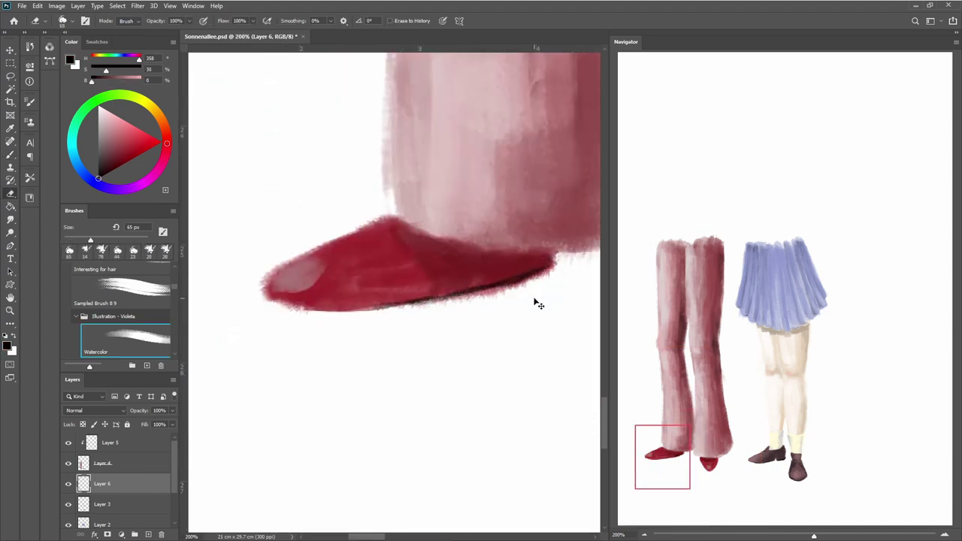
{"action": "scroll", "coordinate": [533, 301], "scroll_direction": "down", "scroll_amount": 3}
Tidy the left shoe with the eraser and add more red to both shoes.
{"action": "key", "text": "e"}
{"action": "scroll", "coordinate": [451, 293], "scroll_direction": "up", "scroll_amount": 3}
{"action": "key", "text": "b"}
{"action": "left_click_drag", "start_coordinate": [368, 301], "coordinate": [457, 297]}
{"action": "left_click_drag", "start_coordinate": [336, 301], "coordinate": [515, 289]}
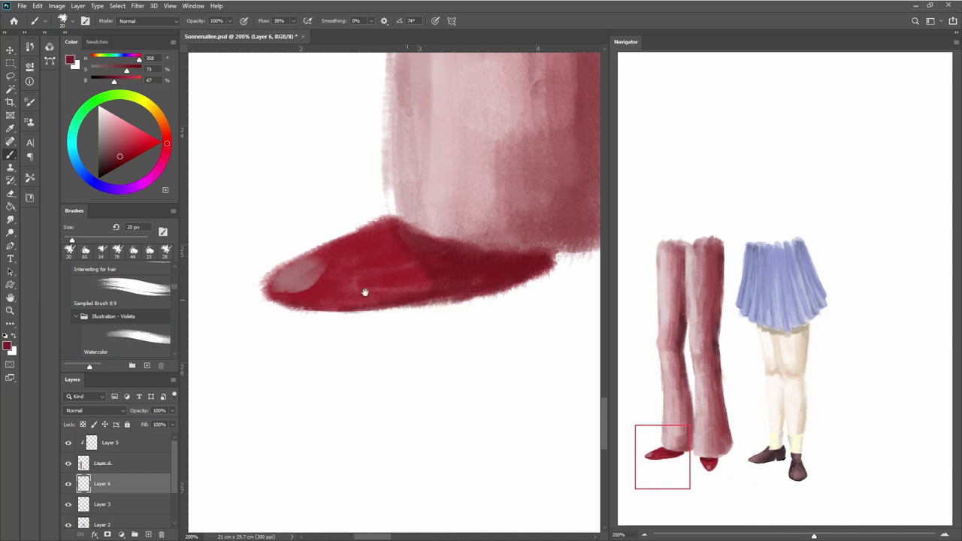
{"action": "scroll", "coordinate": [366, 290], "scroll_direction": "right", "scroll_amount": 3}
{"action": "left_click_drag", "start_coordinate": [346, 301], "coordinate": [351, 251]}
{"action": "scroll", "coordinate": [456, 251], "scroll_direction": "down", "scroll_amount": 3}
Add a darker stroke on the right trouser leg.
{"action": "key", "text": "ctrl+0"}
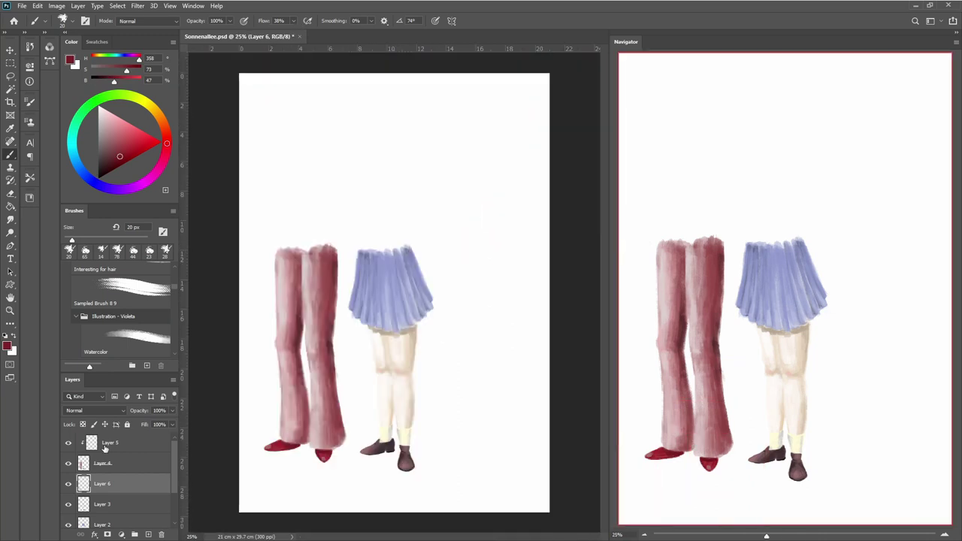
{"action": "scroll", "coordinate": [309, 215], "scroll_direction": "up", "scroll_amount": 1}
{"action": "left_click_drag", "start_coordinate": [286, 302], "coordinate": [286, 359]}
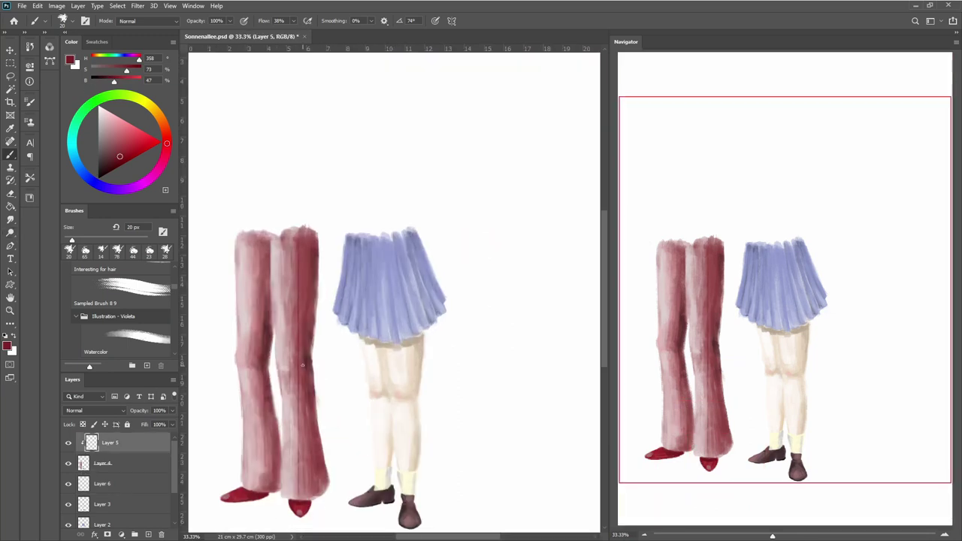
{"action": "scroll", "coordinate": [294, 331], "scroll_direction": "down", "scroll_amount": 1}
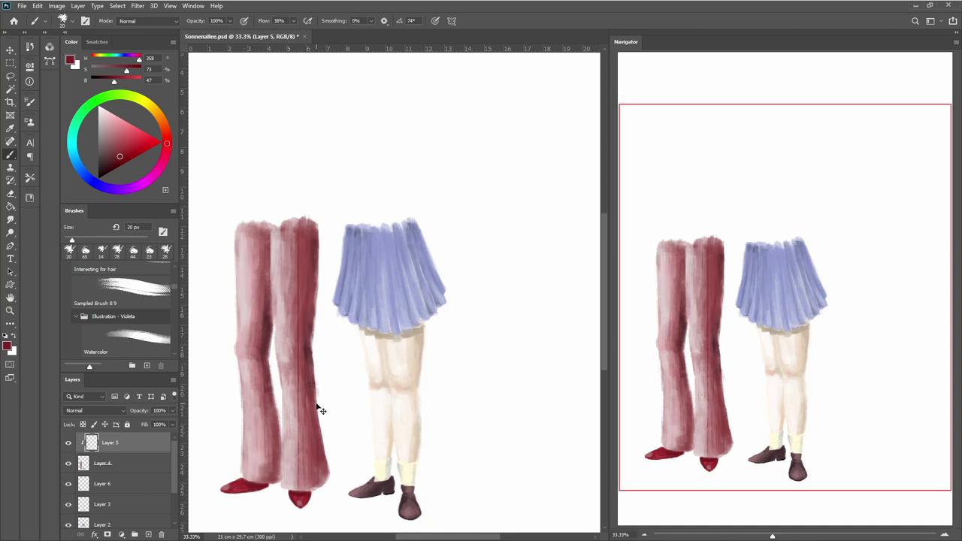
{"action": "scroll", "coordinate": [399, 245], "scroll_direction": "up", "scroll_amount": 1}
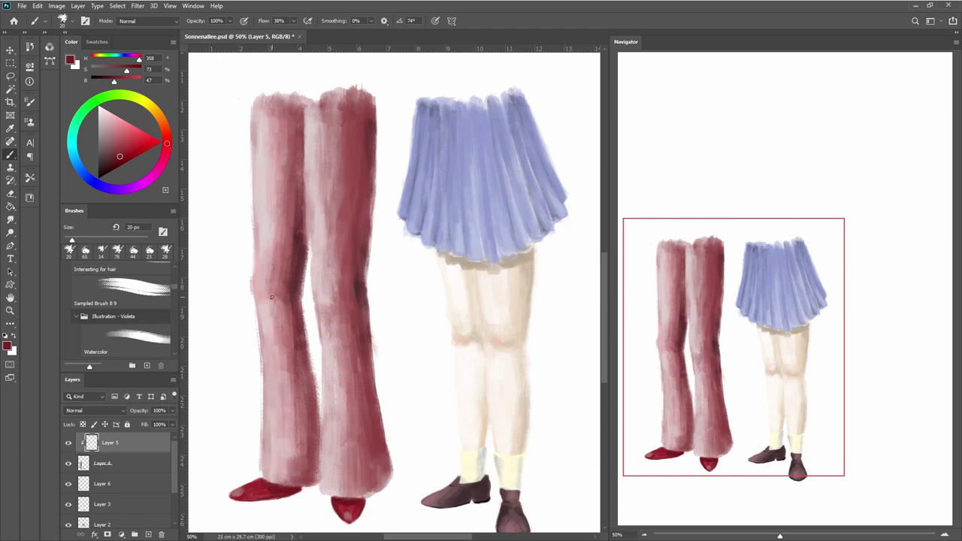
{"action": "scroll", "coordinate": [263, 315], "scroll_direction": "down", "scroll_amount": 1}
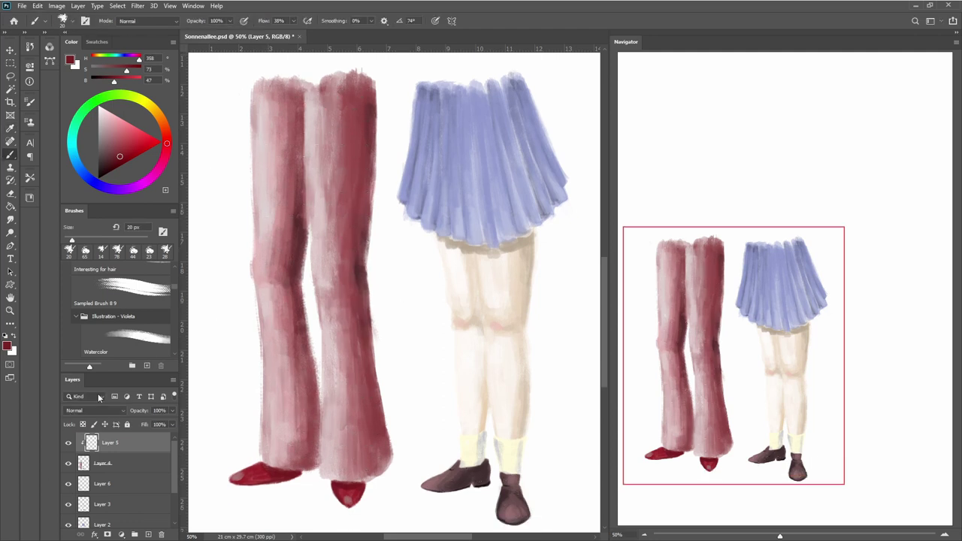
{"action": "scroll", "coordinate": [175, 273], "scroll_direction": "down", "scroll_amount": 10}
Paint Kyle's Screentones 35 texture over the trousers on Layer 4.
{"action": "left_click", "coordinate": [120, 282]}
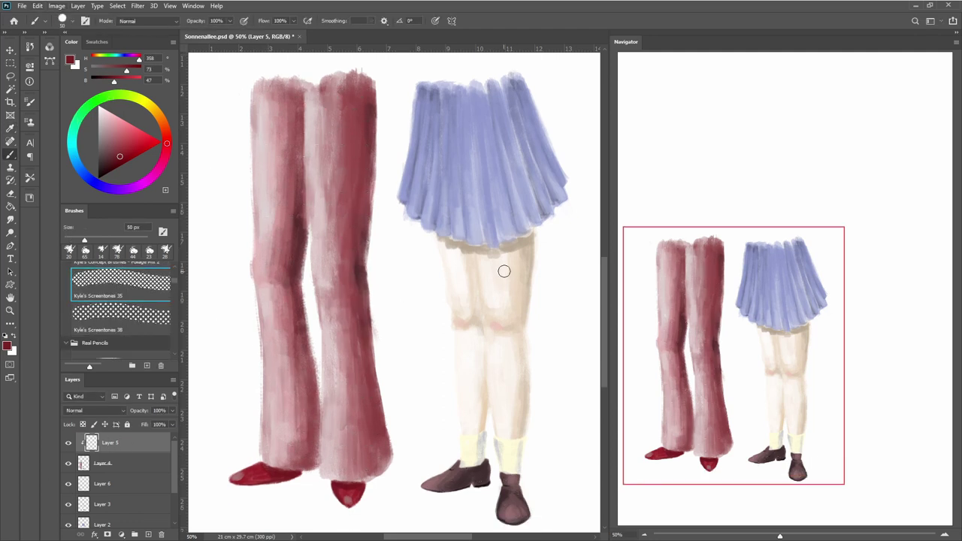
{"action": "mouse_move", "coordinate": [255, 86]}
{"action": "left_mouse_down"}
{"action": "mouse_move", "coordinate": [354, 451]}
{"action": "mouse_move", "coordinate": [361, 225]}
{"action": "left_mouse_up"}
{"action": "left_click", "coordinate": [102, 463]}
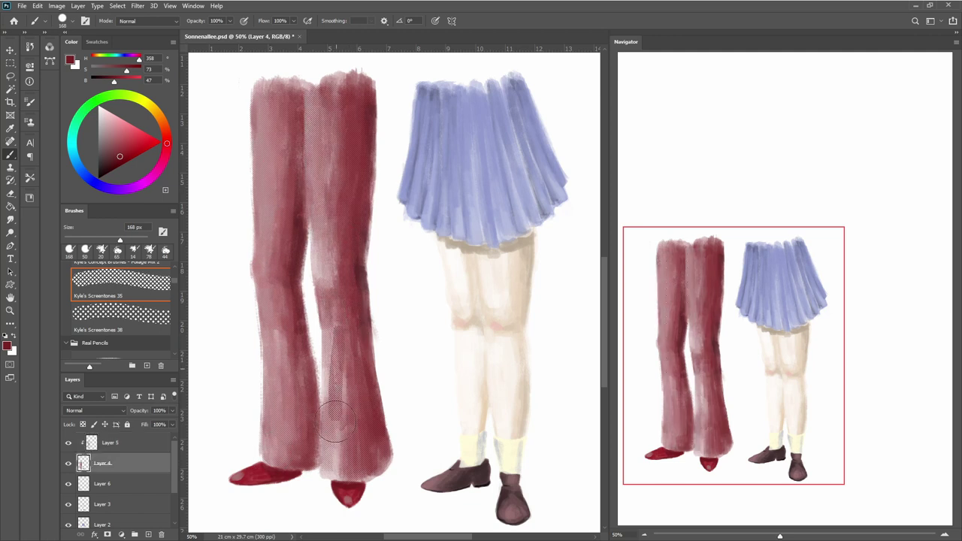
{"action": "scroll", "coordinate": [342, 391], "scroll_direction": "down", "scroll_amount": 2}
{"action": "scroll", "coordinate": [279, 435], "scroll_direction": "up", "scroll_amount": 2}
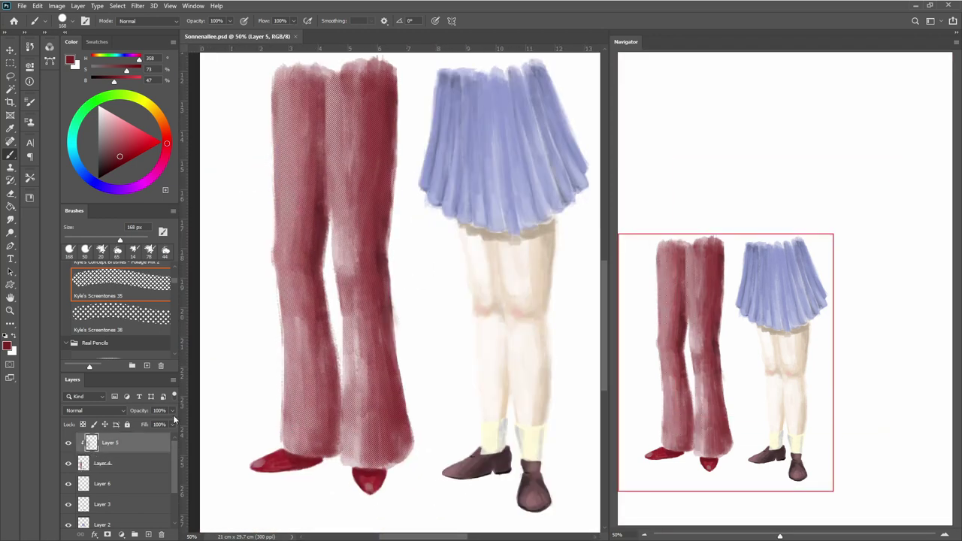
{"action": "left_click", "coordinate": [118, 250]}
On new Layer 7, brush darker sampled red down the left trouser leg.
{"action": "left_click", "coordinate": [147, 534]}
{"action": "left_click", "coordinate": [286, 303], "text": "alt"}
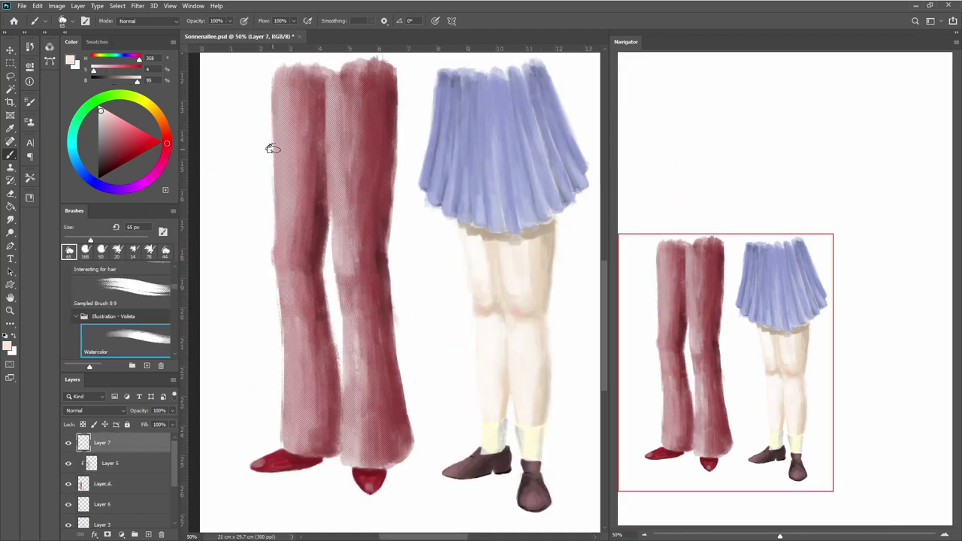
{"action": "left_click_drag", "start_coordinate": [272, 148], "coordinate": [294, 161]}
{"action": "key", "text": "ctrl+z"}
{"action": "left_click", "coordinate": [297, 173], "text": "alt"}
{"action": "left_click_drag", "start_coordinate": [293, 210], "coordinate": [316, 129]}
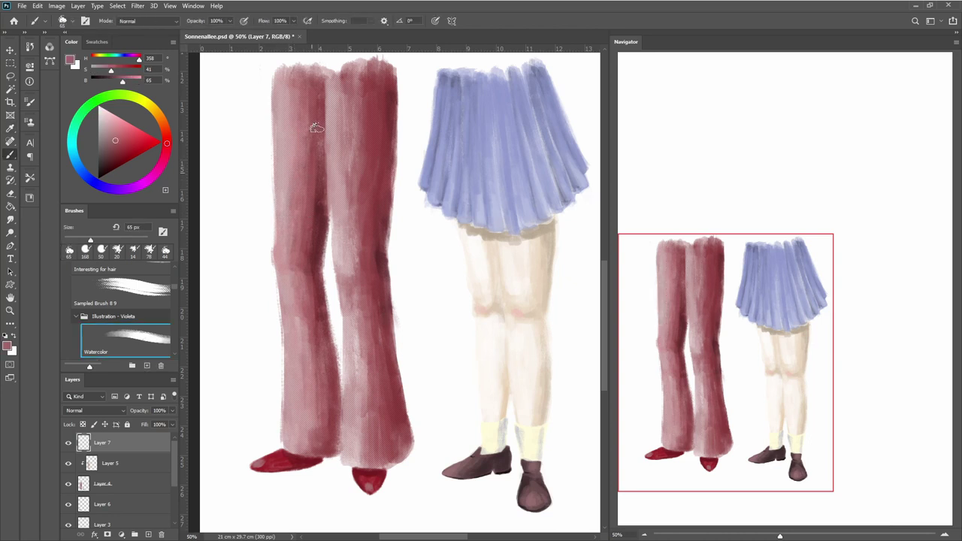
{"action": "left_click_drag", "start_coordinate": [300, 277], "coordinate": [308, 446]}
{"action": "left_click_drag", "start_coordinate": [297, 293], "coordinate": [308, 433]}
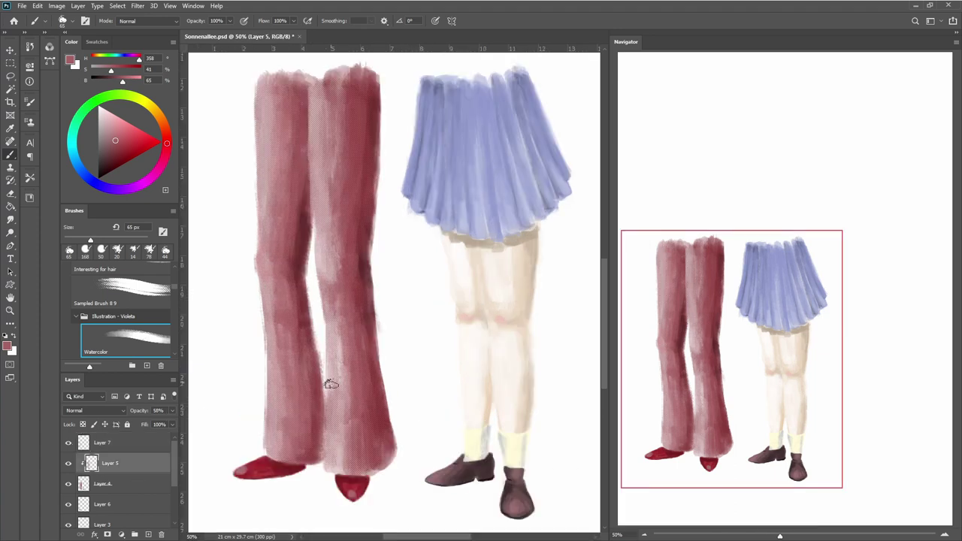
{"action": "key", "text": "alt+bracketright"}
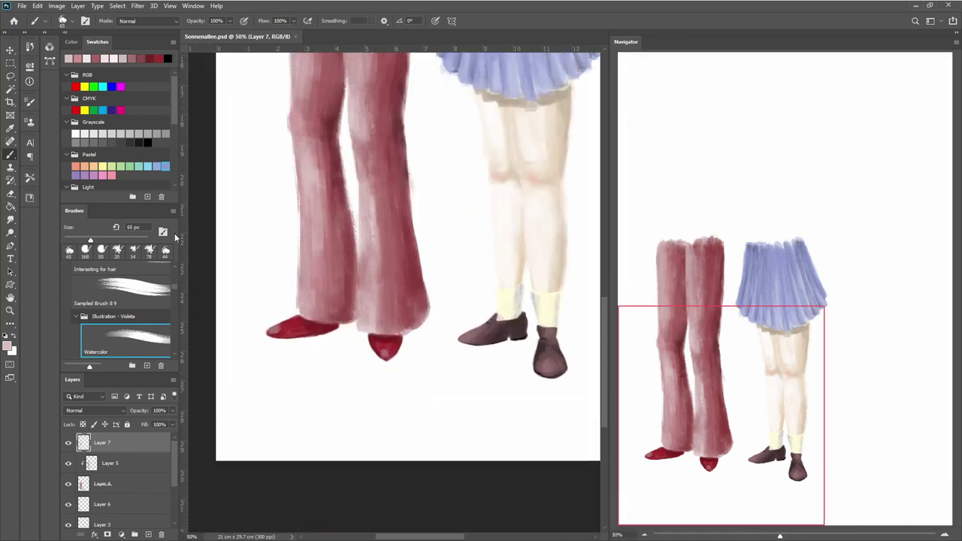
Paint green watercolour shorts on the third figure with a smaller brush.
{"action": "left_click", "coordinate": [165, 251]}
{"action": "left_click", "coordinate": [380, 347], "text": "alt"}
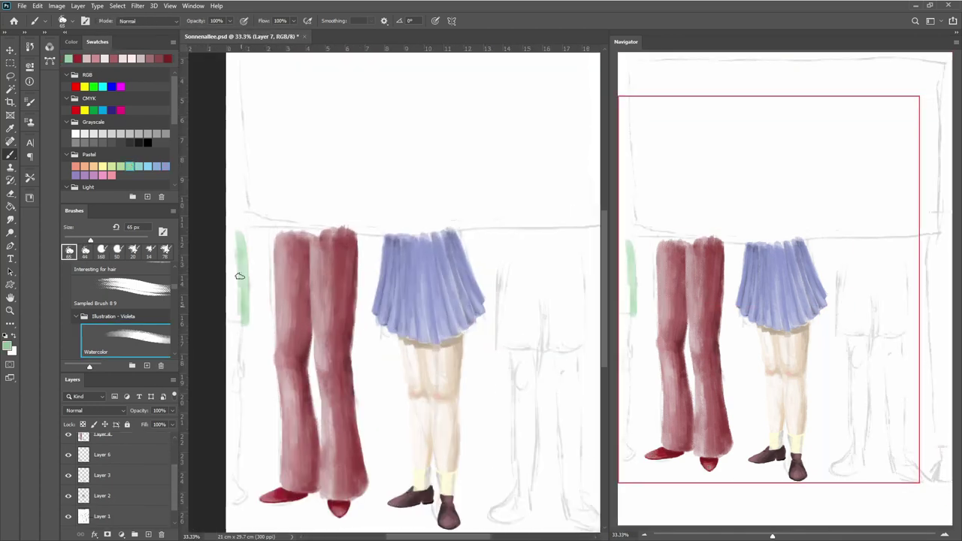
{"action": "left_click_drag", "start_coordinate": [482, 271], "coordinate": [526, 316]}
{"action": "mouse_move", "coordinate": [451, 226]}
{"action": "left_mouse_down"}
{"action": "mouse_move", "coordinate": [519, 308]}
{"action": "mouse_move", "coordinate": [519, 233]}
{"action": "left_mouse_up"}
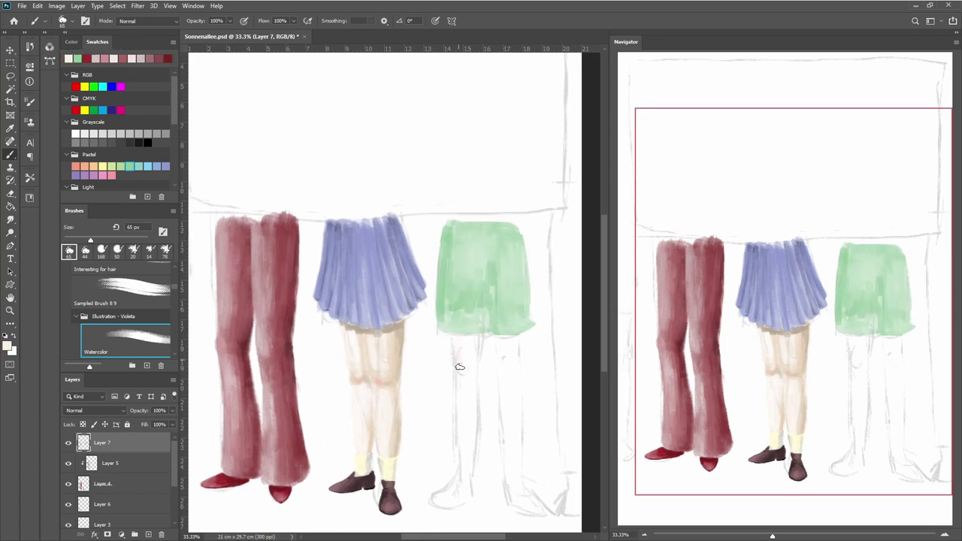
{"action": "left_click_drag", "start_coordinate": [459, 367], "coordinate": [462, 397]}
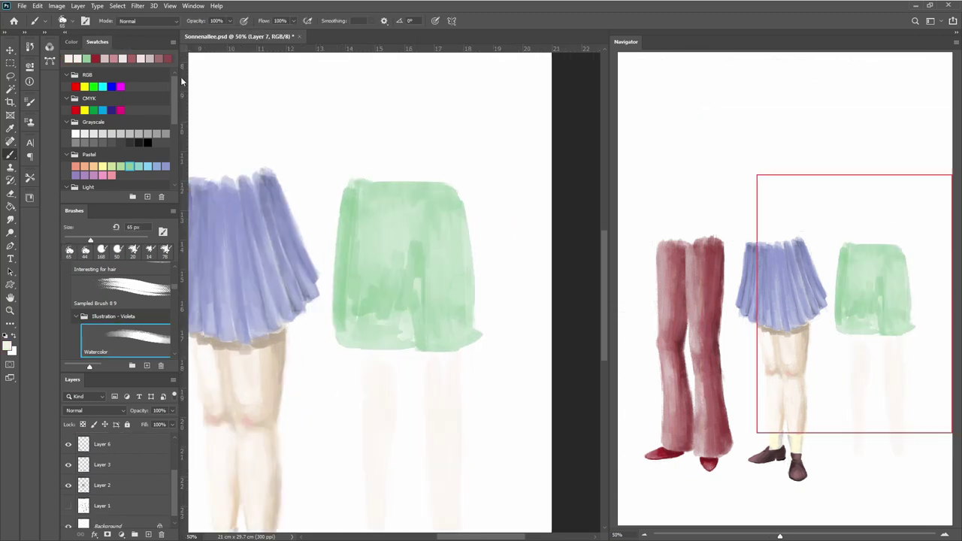
{"action": "mouse_move", "coordinate": [408, 272]}
{"action": "left_mouse_down"}
{"action": "mouse_move", "coordinate": [401, 264]}
{"action": "mouse_move", "coordinate": [354, 303]}
{"action": "mouse_move", "coordinate": [445, 339]}
{"action": "mouse_move", "coordinate": [392, 331]}
{"action": "mouse_move", "coordinate": [393, 308]}
{"action": "mouse_move", "coordinate": [337, 307]}
{"action": "mouse_move", "coordinate": [459, 251]}
{"action": "mouse_move", "coordinate": [470, 331]}
{"action": "left_mouse_up"}
Add a 14 px dark green centre fold and lighten the shorts' sides.
{"action": "left_click", "coordinate": [149, 257]}
{"action": "left_click_drag", "start_coordinate": [398, 242], "coordinate": [400, 342]}
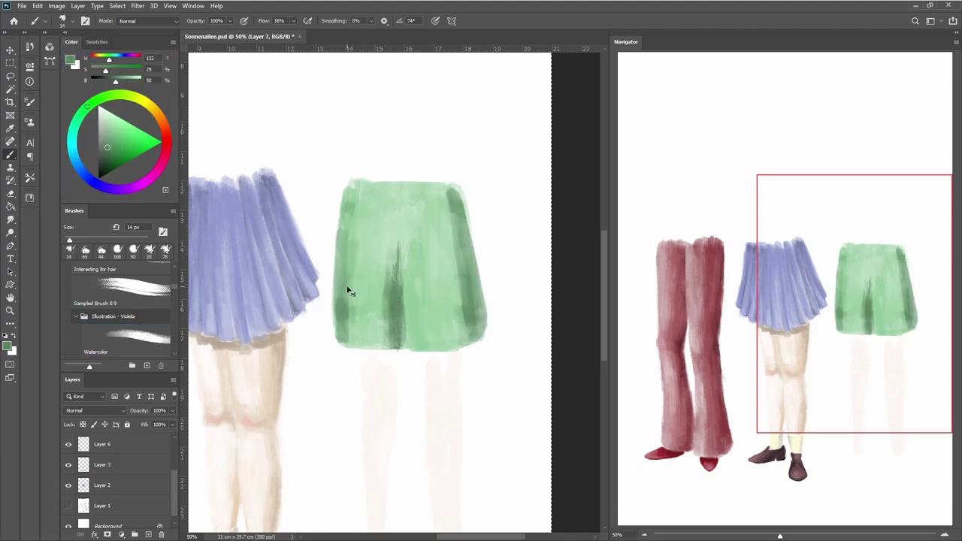
{"action": "left_click_drag", "start_coordinate": [348, 290], "coordinate": [343, 278]}
{"action": "key", "text": "period"}
{"action": "mouse_move", "coordinate": [299, 302]}
{"action": "left_mouse_down"}
{"action": "mouse_move", "coordinate": [307, 329]}
{"action": "mouse_move", "coordinate": [369, 269]}
{"action": "mouse_move", "coordinate": [300, 343]}
{"action": "left_mouse_up"}
{"action": "left_click", "coordinate": [97, 42]}
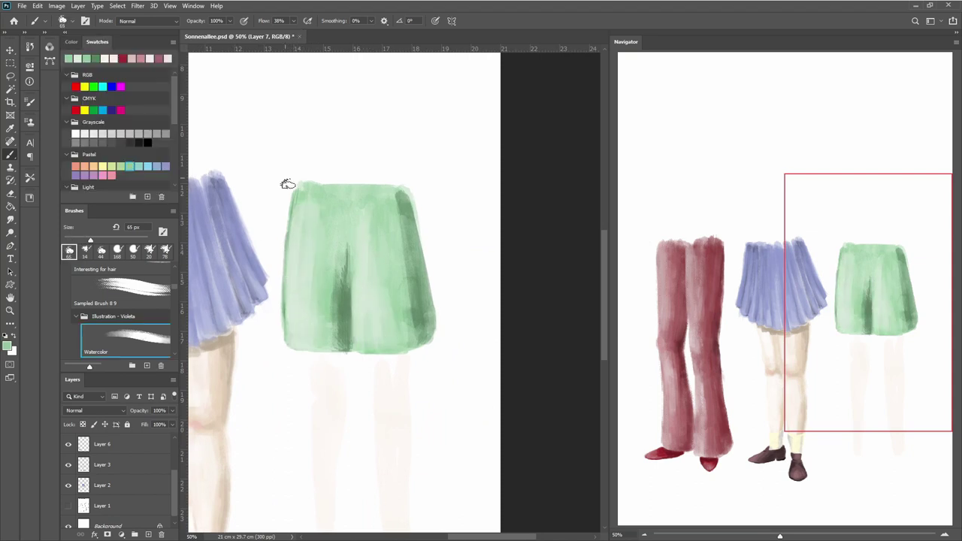
{"action": "mouse_move", "coordinate": [286, 185]}
{"action": "left_mouse_down"}
{"action": "mouse_move", "coordinate": [382, 275]}
{"action": "mouse_move", "coordinate": [327, 322]}
{"action": "mouse_move", "coordinate": [410, 239]}
{"action": "mouse_move", "coordinate": [399, 215]}
{"action": "left_mouse_up"}
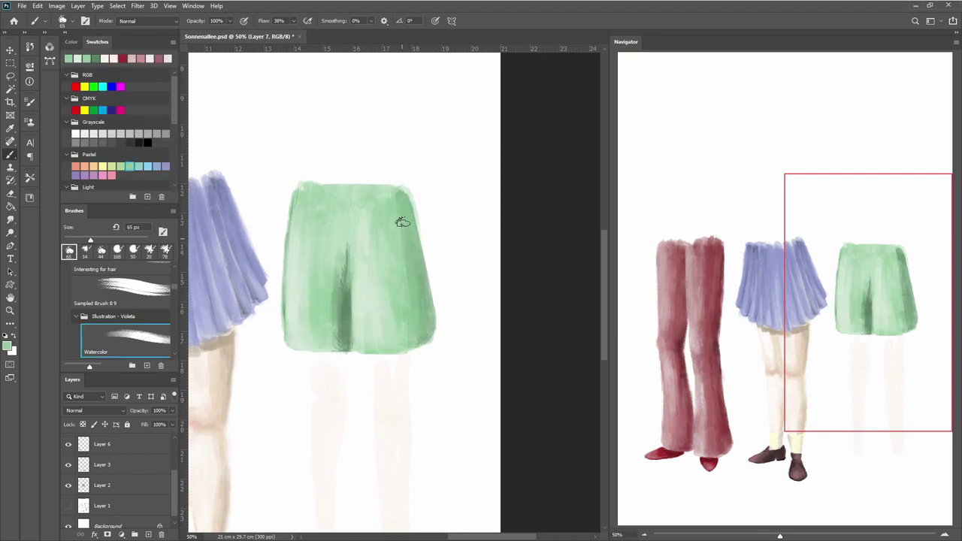
{"action": "mouse_move", "coordinate": [347, 257]}
{"action": "left_mouse_down"}
{"action": "mouse_move", "coordinate": [419, 333]}
{"action": "mouse_move", "coordinate": [343, 300]}
{"action": "left_mouse_up"}
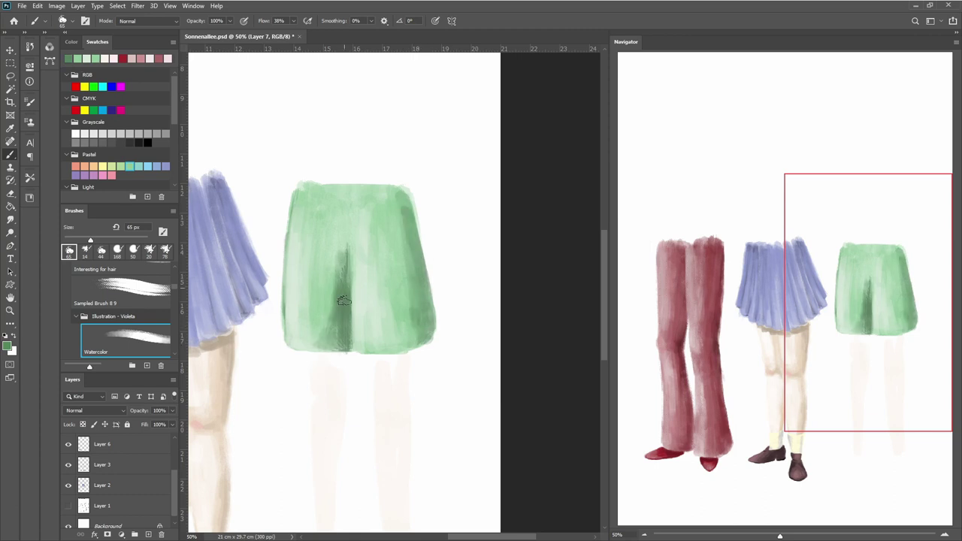
Trim the shorts' right edge with the Eraser and shade the right side green.
{"action": "key", "text": "e"}
{"action": "mouse_move", "coordinate": [408, 332]}
{"action": "left_mouse_down"}
{"action": "mouse_move", "coordinate": [402, 188]}
{"action": "mouse_move", "coordinate": [433, 342]}
{"action": "left_mouse_up"}
{"action": "key", "text": "b"}
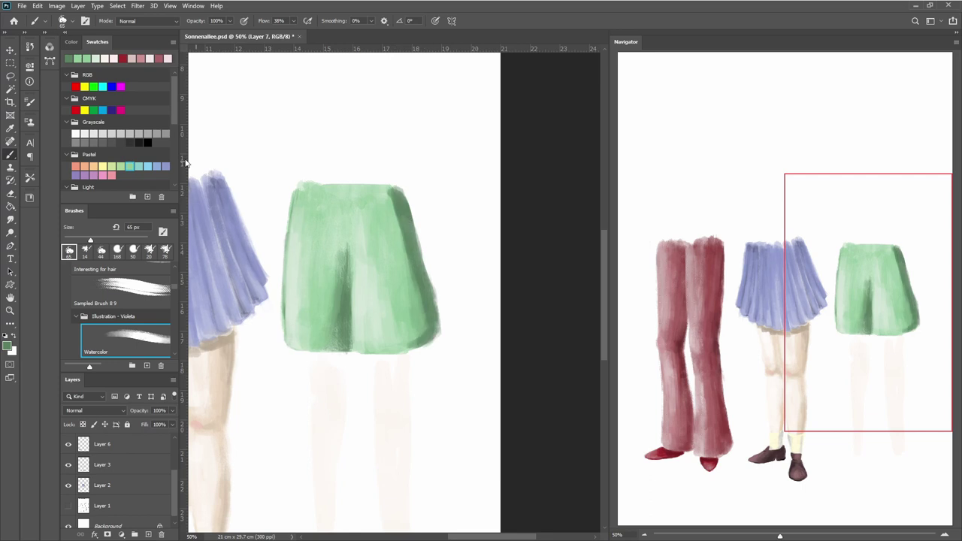
{"action": "left_click_drag", "start_coordinate": [390, 218], "coordinate": [421, 346]}
{"action": "mouse_move", "coordinate": [391, 194]}
{"action": "left_mouse_down"}
{"action": "mouse_move", "coordinate": [414, 303]}
{"action": "mouse_move", "coordinate": [457, 332]}
{"action": "left_mouse_up"}
{"action": "key", "text": "h"}
{"action": "left_click_drag", "start_coordinate": [391, 335], "coordinate": [385, 293]}
{"action": "key", "text": "e"}
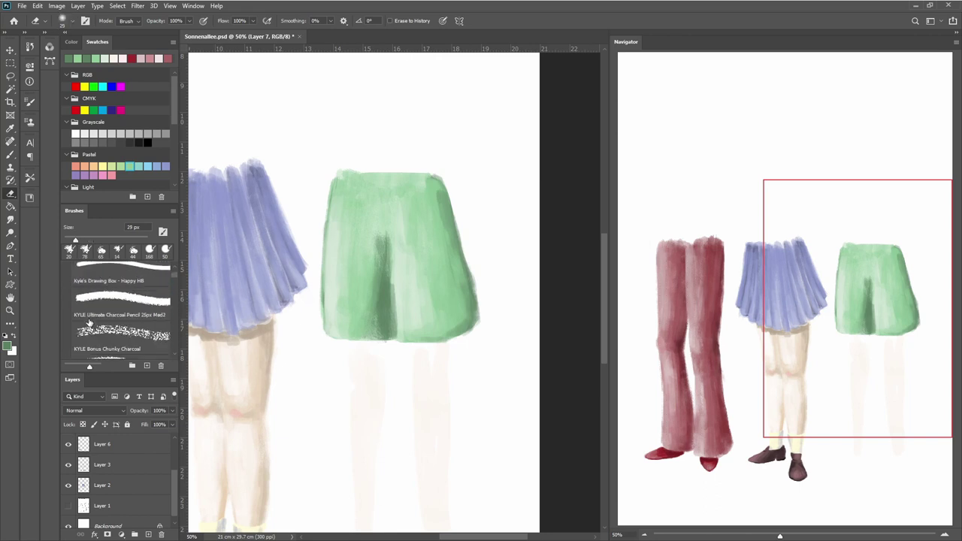
Erase a notch between the shorts' legs and paint darker green shading.
{"action": "key", "text": "ctrl+plus"}
{"action": "mouse_move", "coordinate": [389, 299]}
{"action": "left_mouse_down"}
{"action": "mouse_move", "coordinate": [395, 356]}
{"action": "mouse_move", "coordinate": [390, 259]}
{"action": "left_mouse_up"}
{"action": "key", "text": "b"}
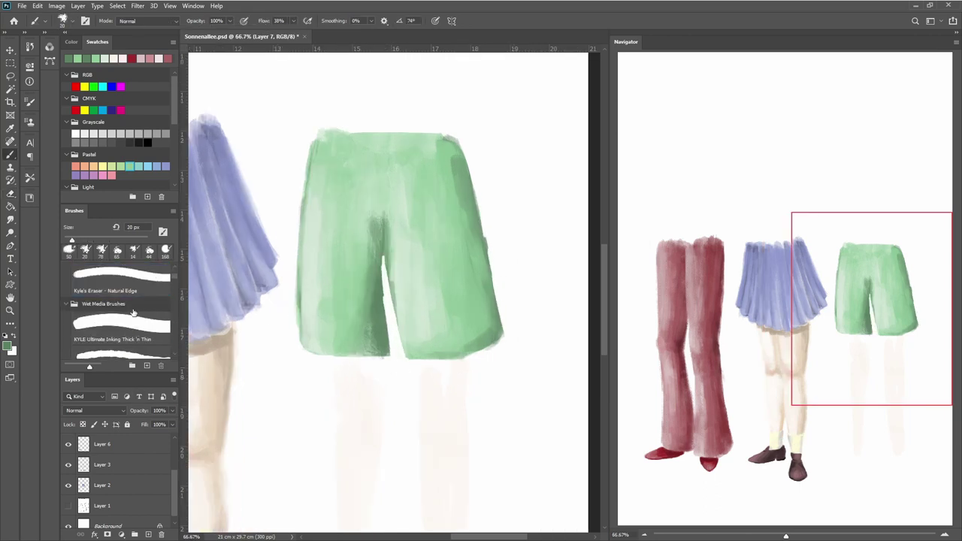
{"action": "left_click_drag", "start_coordinate": [383, 353], "coordinate": [380, 248]}
{"action": "left_click_drag", "start_coordinate": [489, 330], "coordinate": [464, 203]}
Soften the dark stripe with lighter green and deepen the crotch shadow.
{"action": "left_click", "coordinate": [383, 189], "text": "alt"}
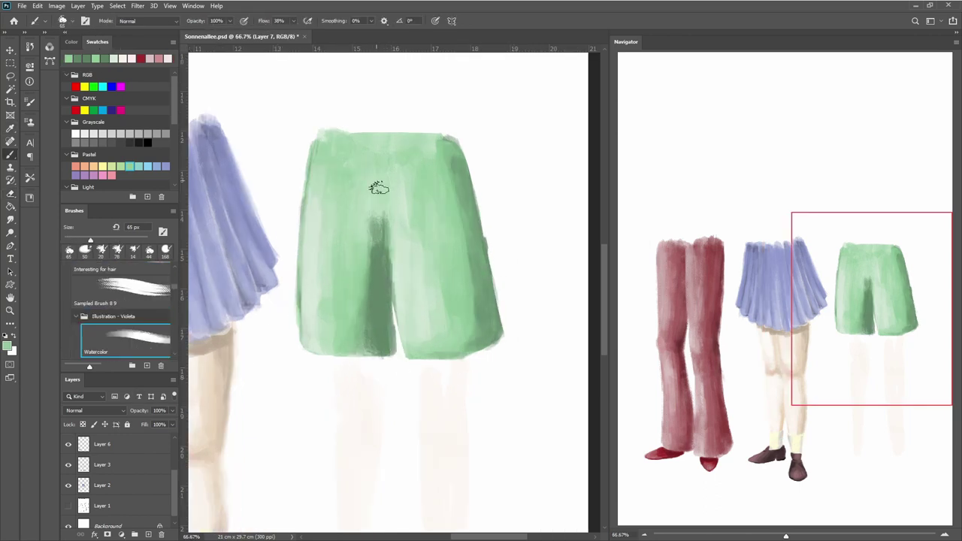
{"action": "mouse_move", "coordinate": [368, 346]}
{"action": "left_mouse_down"}
{"action": "mouse_move", "coordinate": [369, 248]}
{"action": "mouse_move", "coordinate": [409, 293]}
{"action": "mouse_move", "coordinate": [352, 268]}
{"action": "left_mouse_up"}
{"action": "left_click_drag", "start_coordinate": [481, 279], "coordinate": [470, 342]}
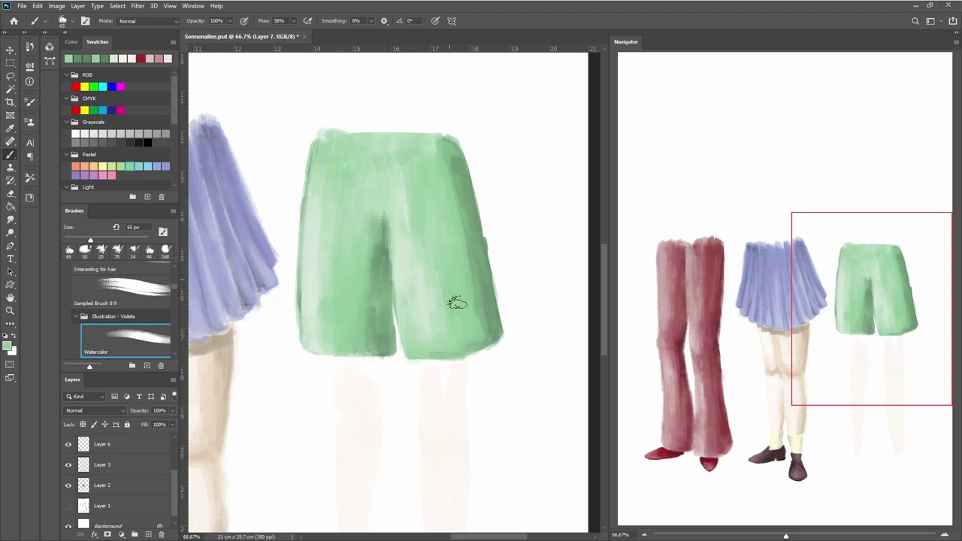
{"action": "left_click_drag", "start_coordinate": [459, 222], "coordinate": [438, 157]}
{"action": "left_click_drag", "start_coordinate": [374, 300], "coordinate": [373, 354]}
{"action": "mouse_move", "coordinate": [485, 331]}
{"action": "left_mouse_down"}
{"action": "mouse_move", "coordinate": [456, 326]}
{"action": "mouse_move", "coordinate": [451, 165]}
{"action": "left_mouse_up"}
{"action": "left_click_drag", "start_coordinate": [392, 306], "coordinate": [392, 342]}
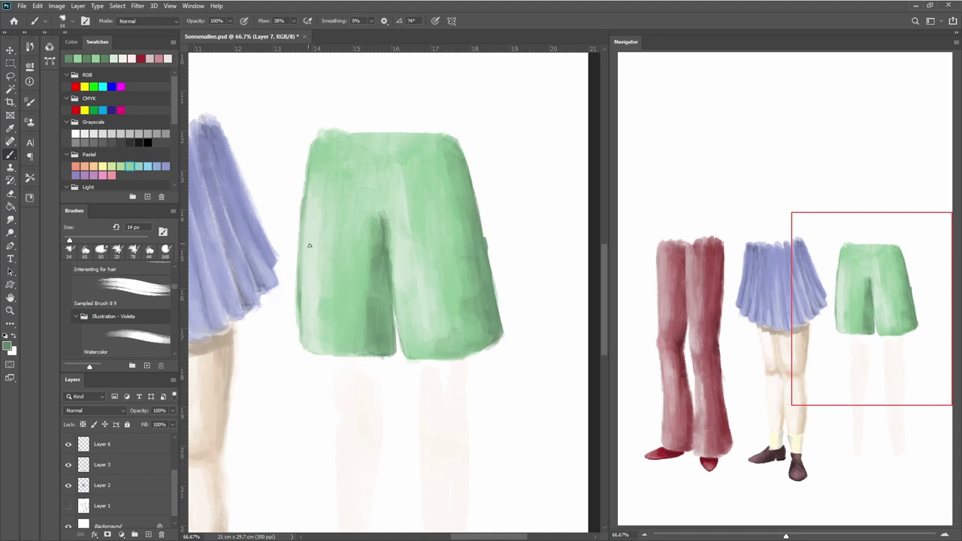
Zoom out to view the legs and reselect the larger Watercolor brush.
{"action": "scroll", "coordinate": [120, 474], "scroll_direction": "up", "scroll_amount": 3}
{"action": "key", "text": "ctrl+0"}
{"action": "scroll", "coordinate": [353, 245], "scroll_direction": "up", "scroll_amount": 2}
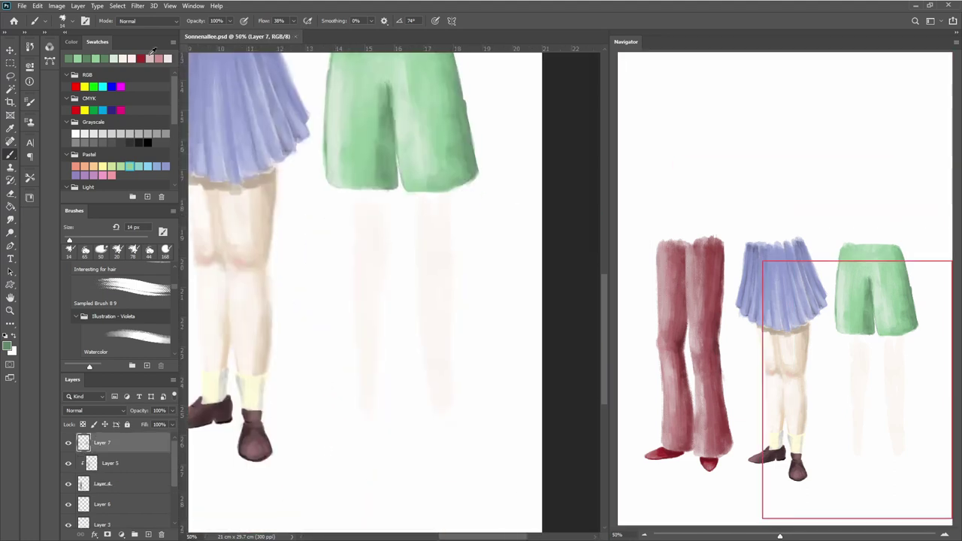
{"action": "left_click", "coordinate": [125, 338]}
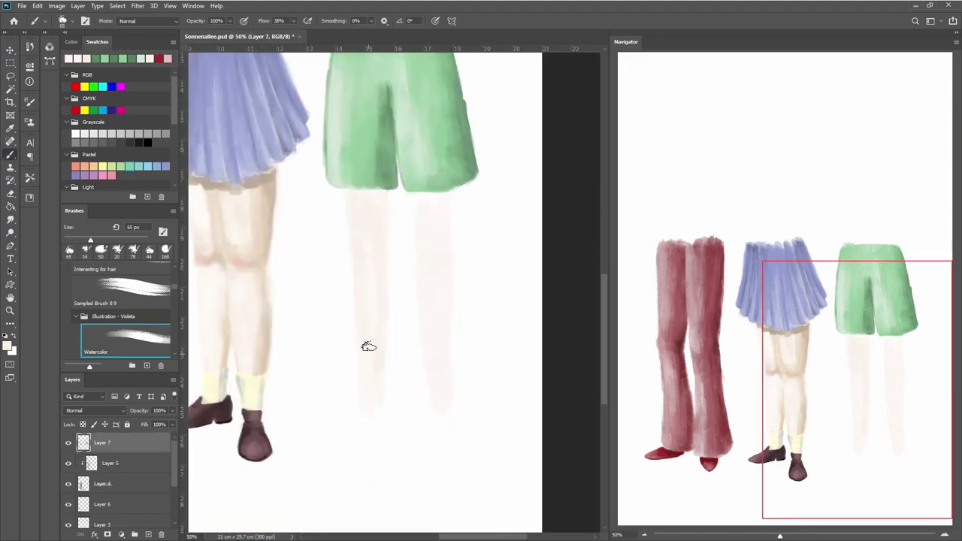
Add Layer 8 beneath Layer 7 and lay a faint skin stroke on the left leg.
{"action": "key", "text": "ctrl+shift+alt+n"}
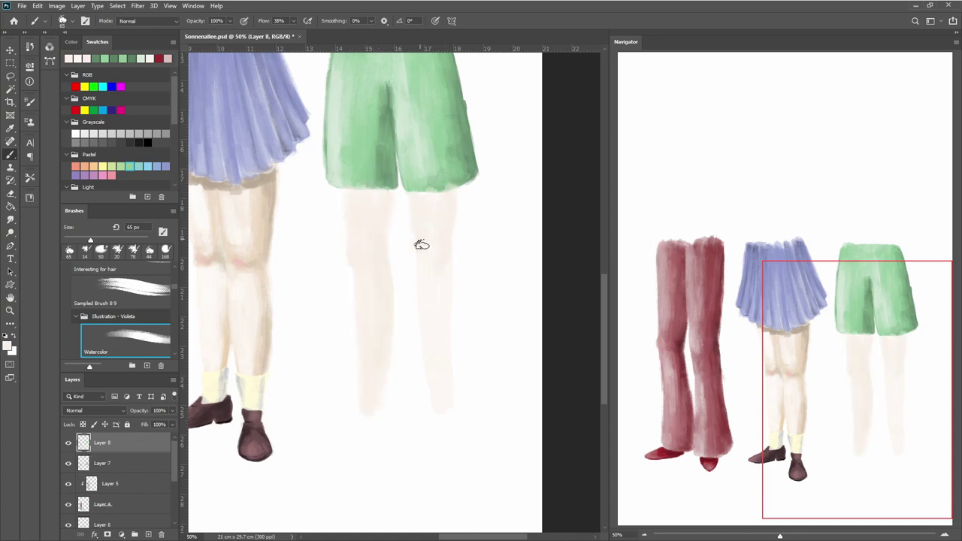
{"action": "key", "text": "ctrl+bracketleft"}
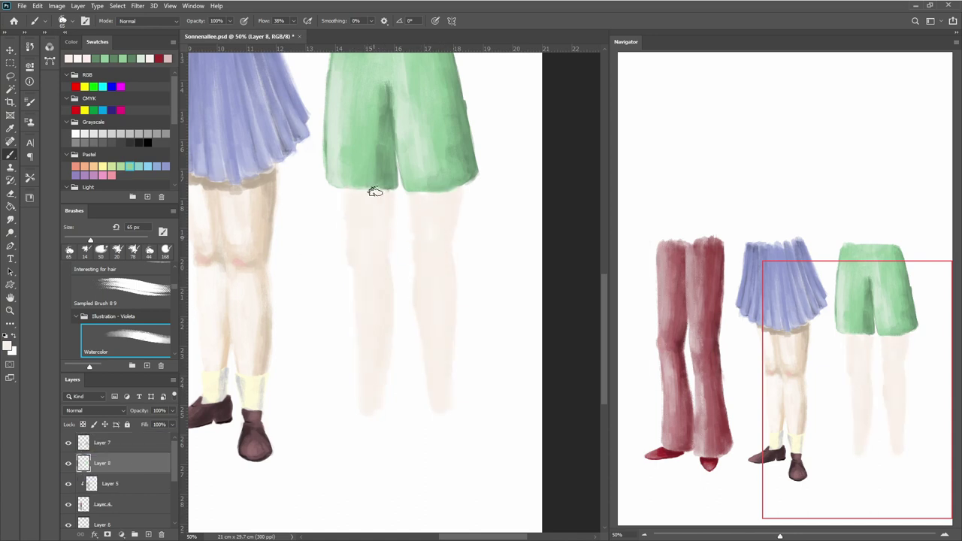
{"action": "left_click_drag", "start_coordinate": [375, 189], "coordinate": [386, 419]}
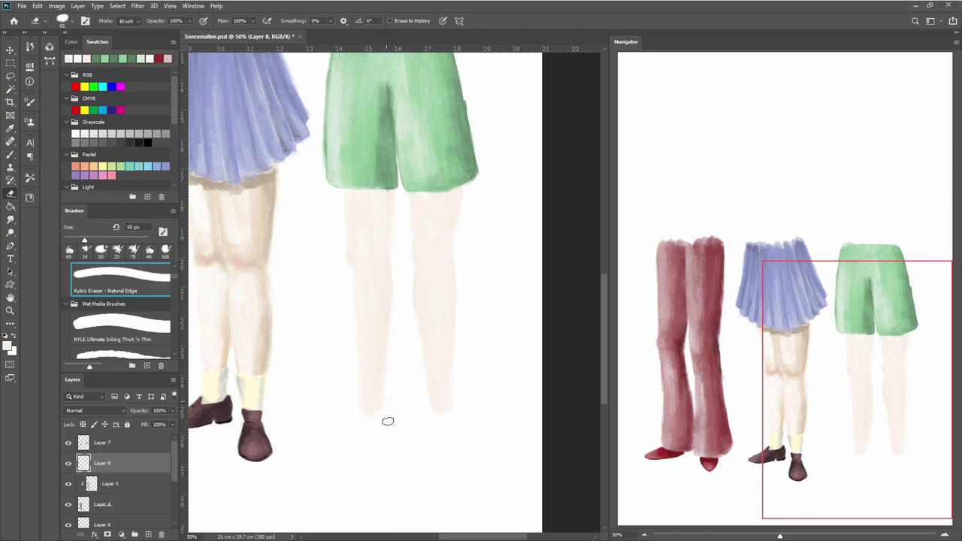
{"action": "left_click", "coordinate": [376, 218], "text": "alt"}
On a new top layer, paint beige skin and knee shading on both legs with a 65 px brush.
{"action": "left_click", "coordinate": [149, 534]}
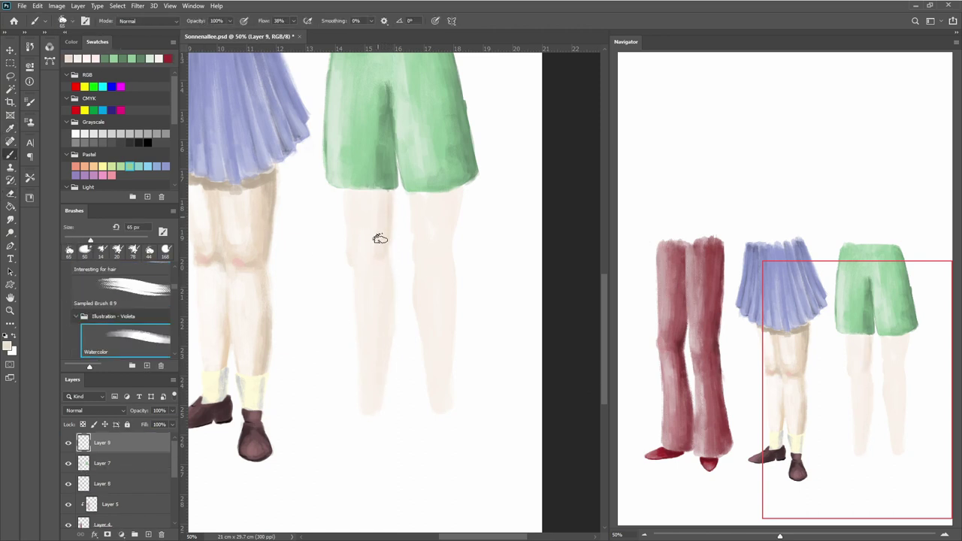
{"action": "key", "text": "comma"}
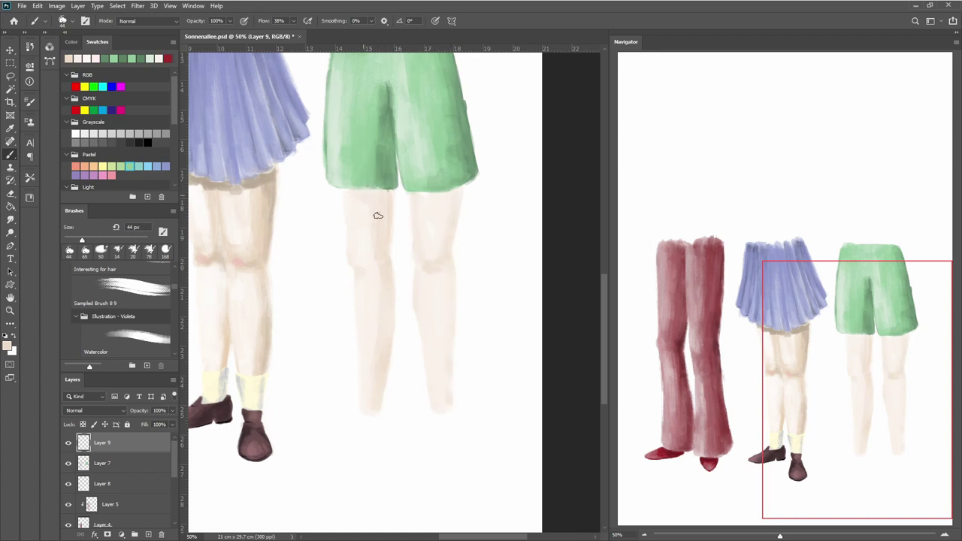
{"action": "key", "text": "period"}
{"action": "left_click", "coordinate": [310, 234], "text": "alt"}
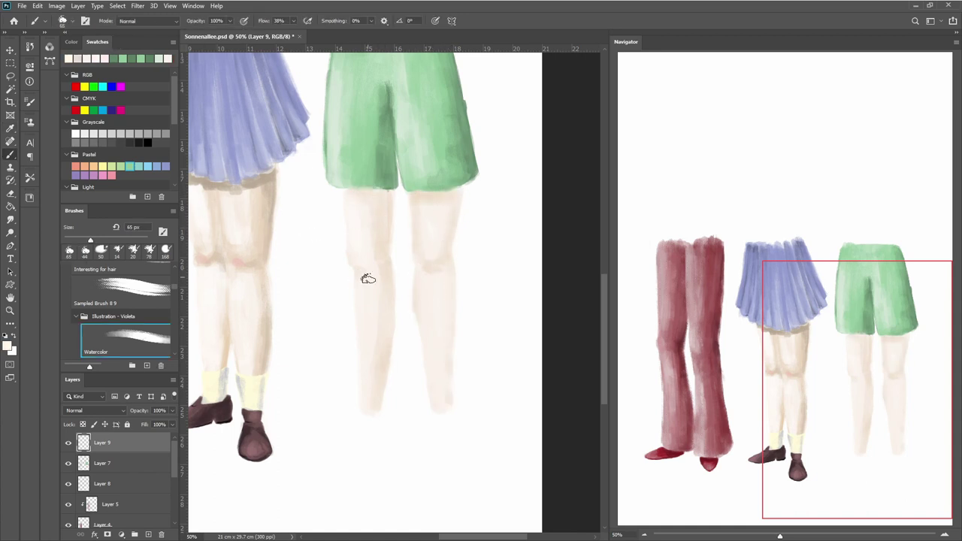
{"action": "left_click", "coordinate": [383, 200], "text": "alt"}
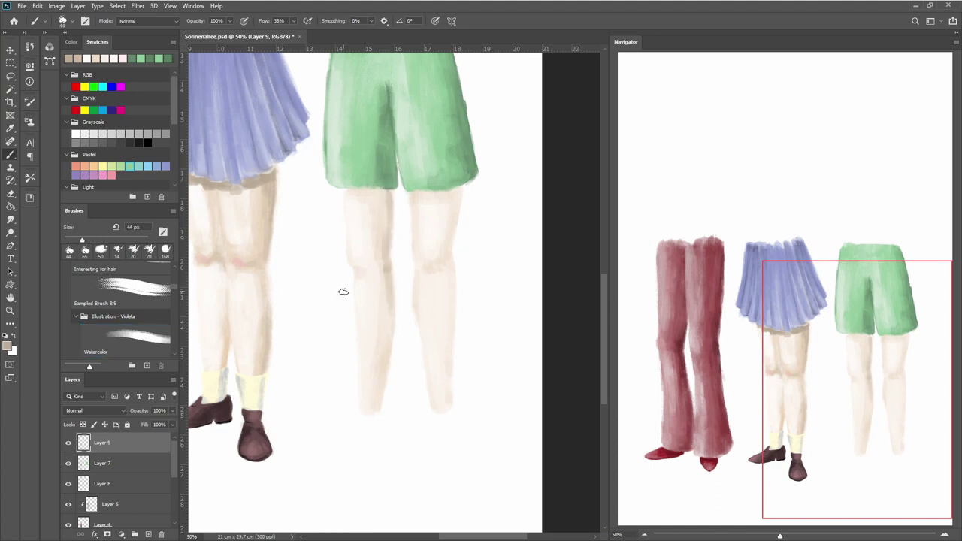
{"action": "left_click_drag", "start_coordinate": [383, 393], "coordinate": [388, 268]}
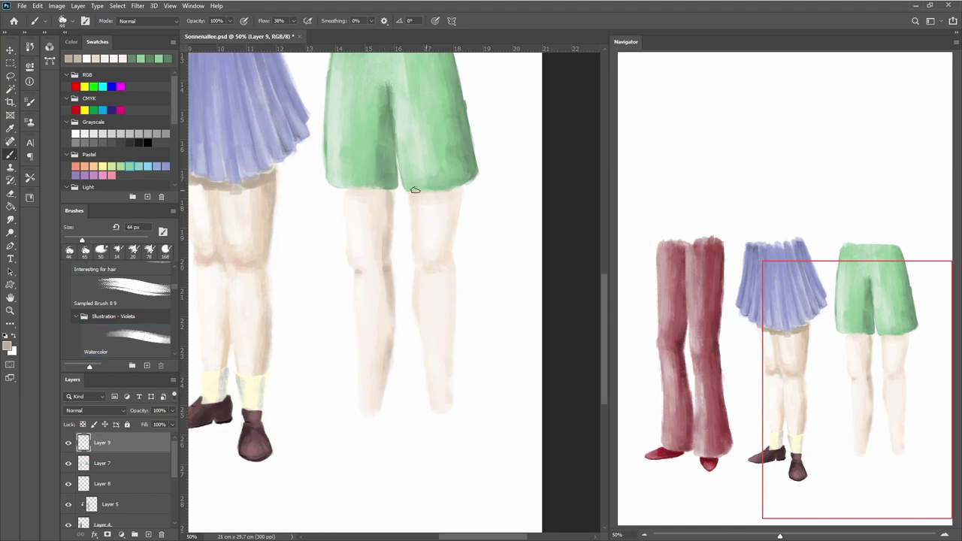
{"action": "left_click_drag", "start_coordinate": [455, 369], "coordinate": [447, 406]}
{"action": "left_click", "coordinate": [444, 362], "text": "alt"}
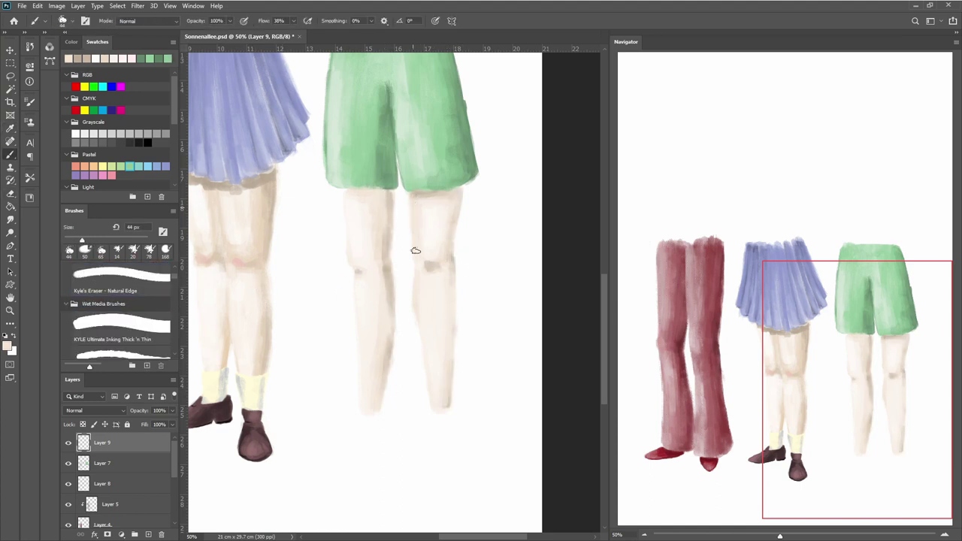
Hide the pencil sketch layer to see the painted legs clearly.
{"action": "scroll", "coordinate": [390, 335], "scroll_direction": "down", "scroll_amount": 1}
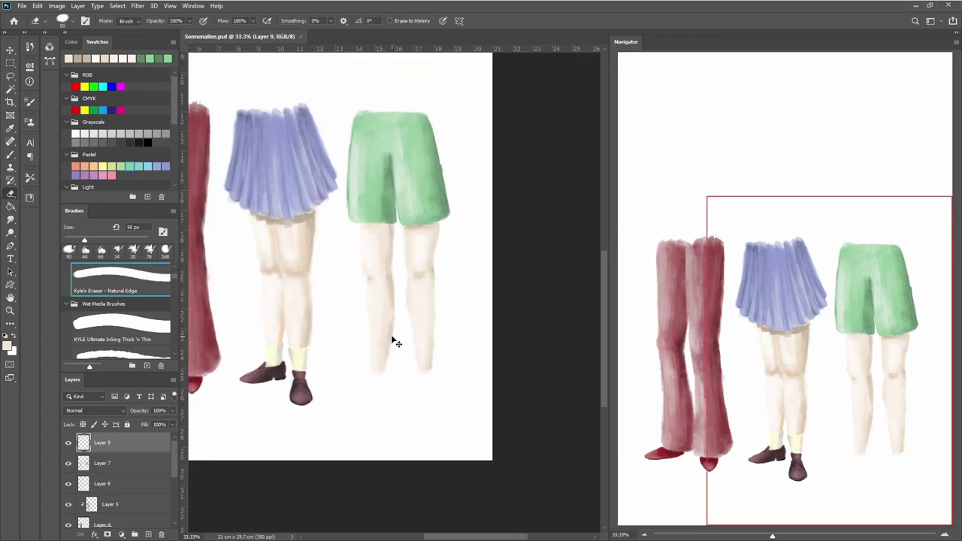
{"action": "scroll", "coordinate": [351, 340], "scroll_direction": "up", "scroll_amount": 2}
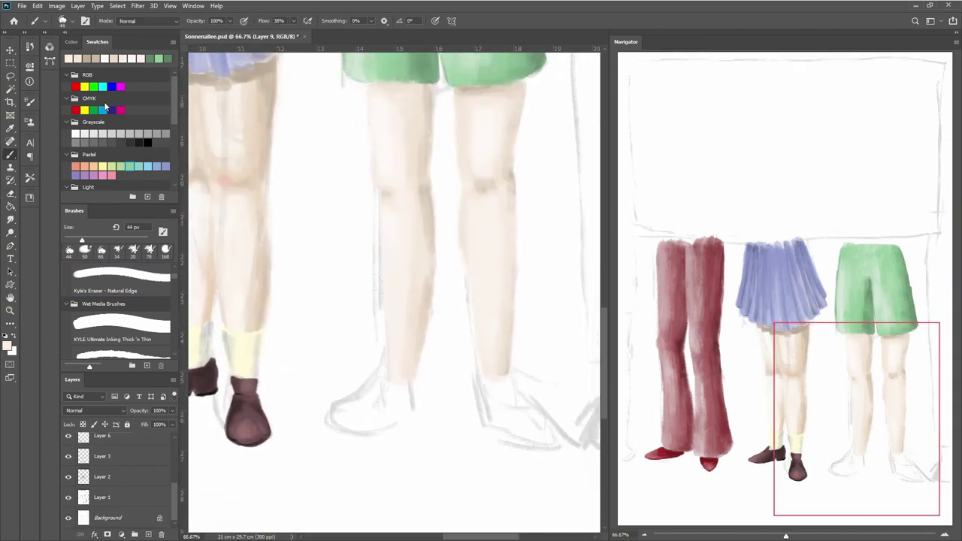
{"action": "left_click", "coordinate": [69, 498]}
Paint light and mid grey sneakers with strap details on both feet.
{"action": "mouse_move", "coordinate": [414, 395]}
{"action": "left_mouse_down"}
{"action": "mouse_move", "coordinate": [408, 418]}
{"action": "mouse_move", "coordinate": [363, 435]}
{"action": "left_mouse_up"}
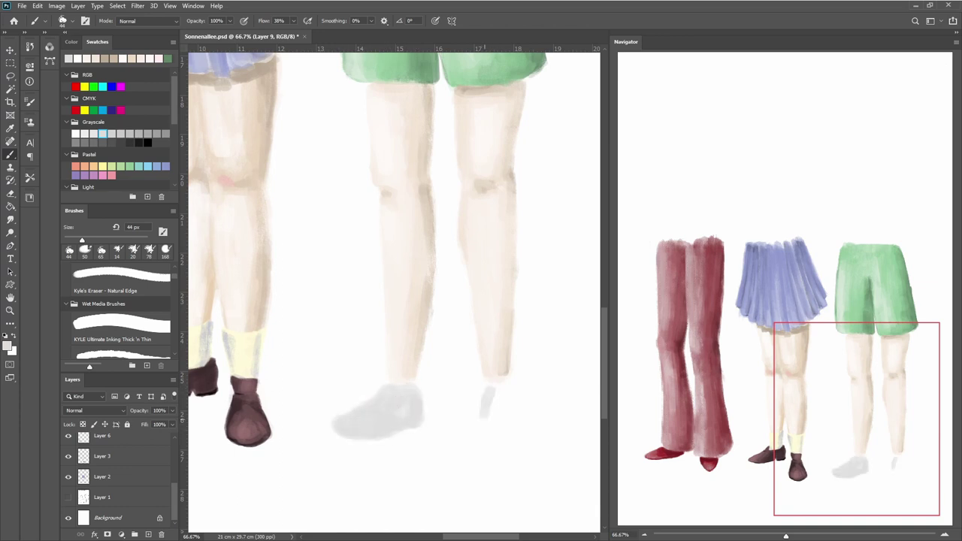
{"action": "left_click_drag", "start_coordinate": [492, 429], "coordinate": [495, 401]}
{"action": "left_click", "coordinate": [121, 134]}
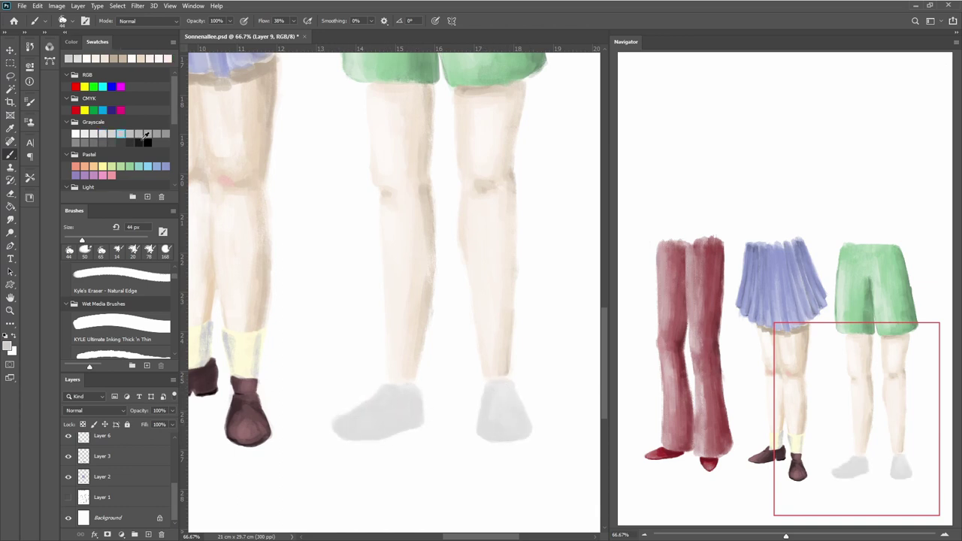
{"action": "mouse_move", "coordinate": [338, 441]}
{"action": "left_mouse_down"}
{"action": "mouse_move", "coordinate": [403, 417]}
{"action": "mouse_move", "coordinate": [413, 428]}
{"action": "left_mouse_up"}
{"action": "left_click", "coordinate": [138, 134]}
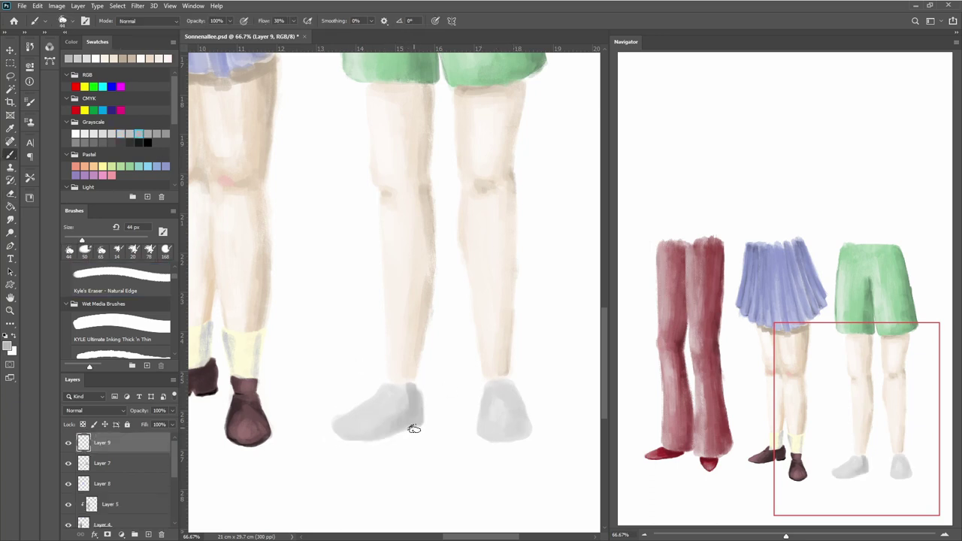
{"action": "left_click", "coordinate": [120, 134]}
{"action": "left_click_drag", "start_coordinate": [342, 428], "coordinate": [376, 402]}
{"action": "left_click_drag", "start_coordinate": [489, 395], "coordinate": [493, 429]}
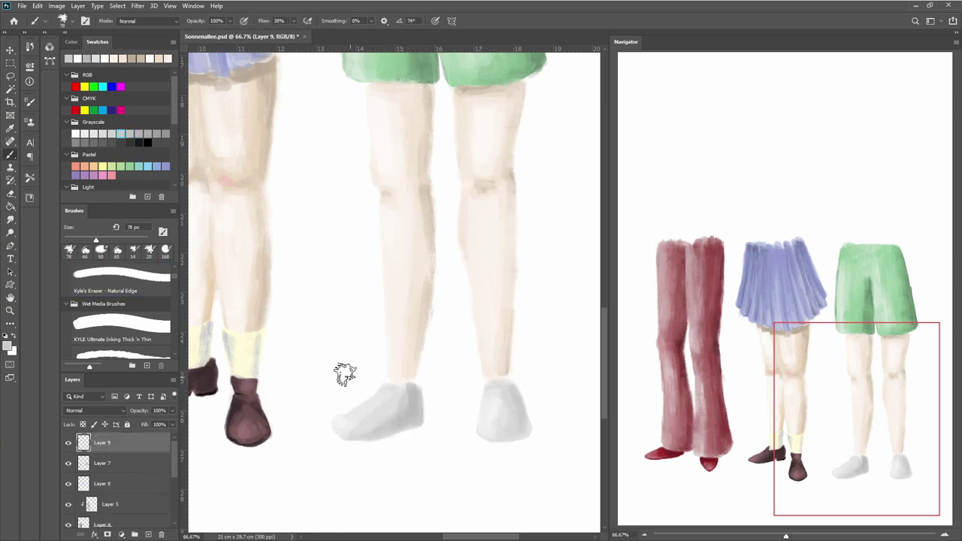
{"action": "left_click", "coordinate": [118, 250]}
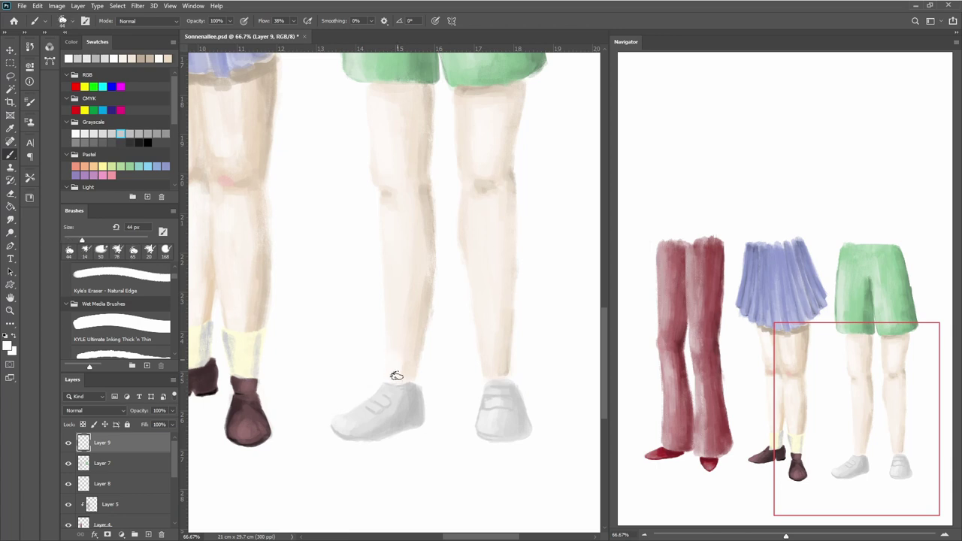
Paint white socks above both grey shoes.
{"action": "left_click_drag", "start_coordinate": [492, 372], "coordinate": [485, 350]}
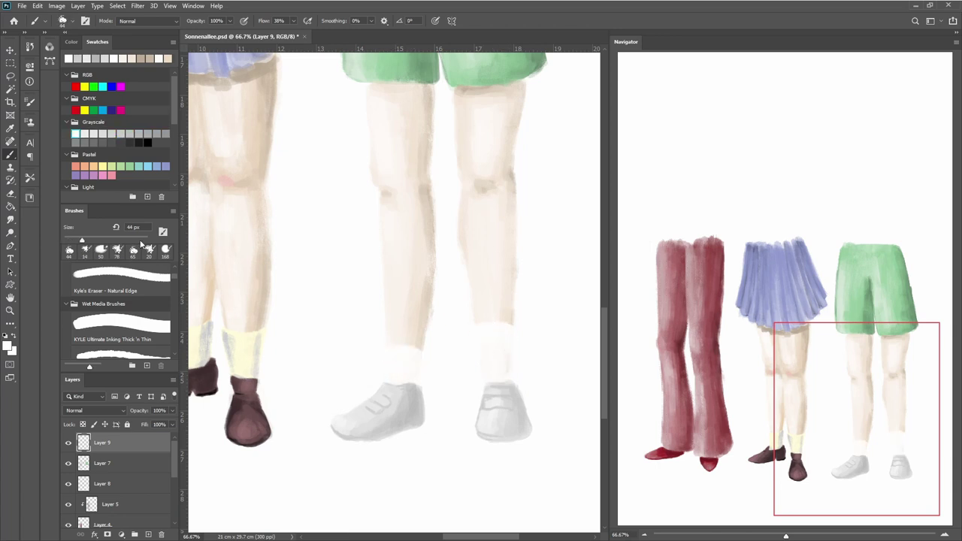
{"action": "left_click", "coordinate": [129, 133]}
{"action": "left_click_drag", "start_coordinate": [413, 380], "coordinate": [411, 350]}
{"action": "left_click_drag", "start_coordinate": [500, 327], "coordinate": [499, 336]}
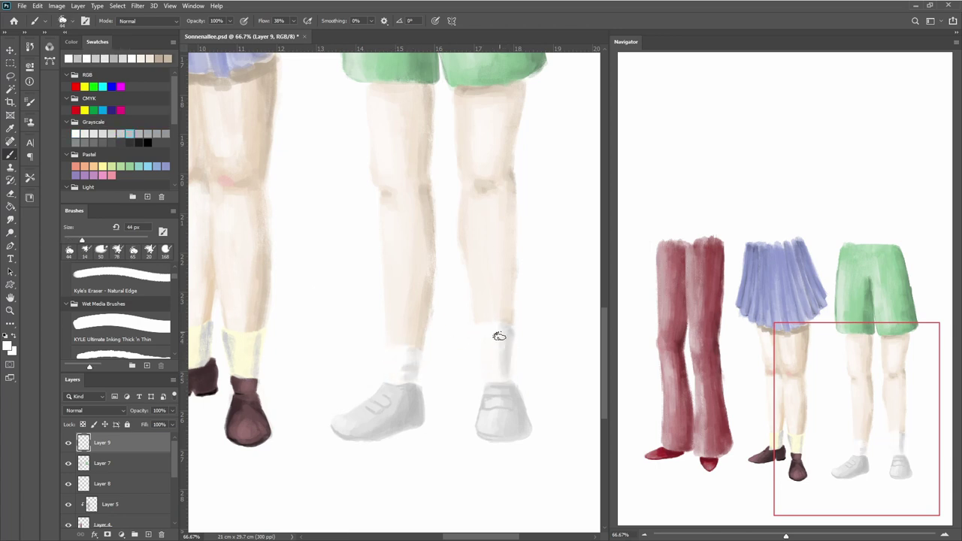
Repaint the purple garment at the left edge in lavender with the 65 px watercolor brush.
{"action": "key", "text": "ctrl+minus"}
{"action": "key", "text": "ctrl+minus"}
{"action": "key", "text": "ctrl+minus"}
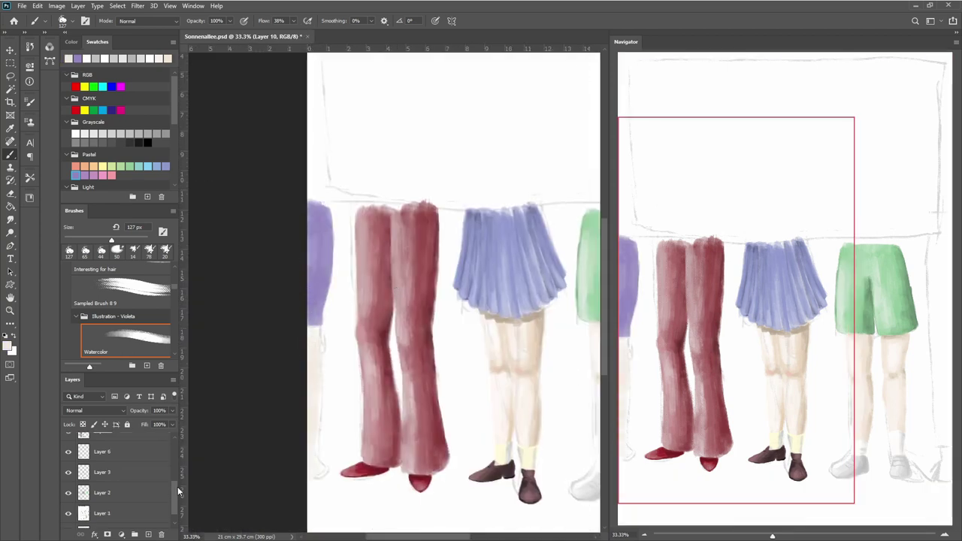
{"action": "left_click", "coordinate": [124, 338]}
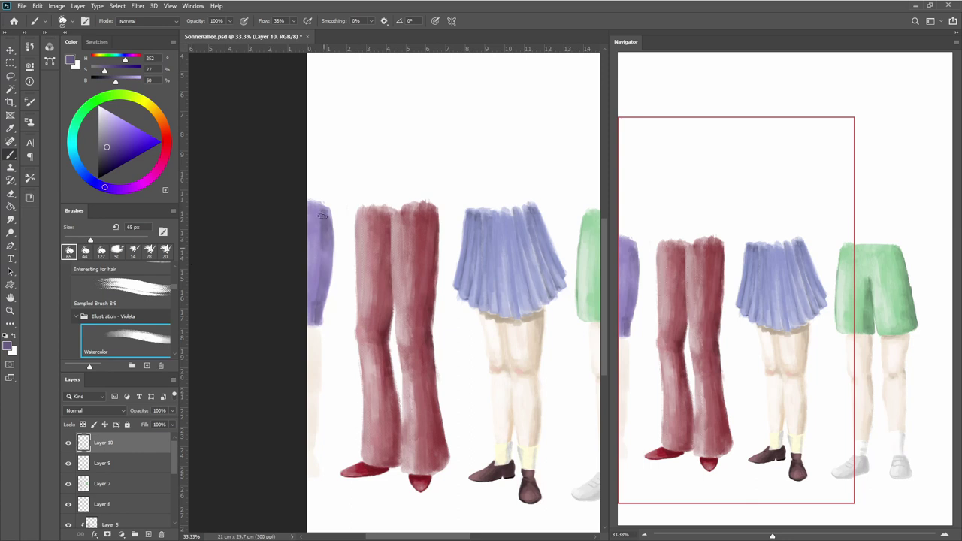
{"action": "left_click_drag", "start_coordinate": [323, 210], "coordinate": [320, 308]}
{"action": "left_click", "coordinate": [319, 212], "text": "alt"}
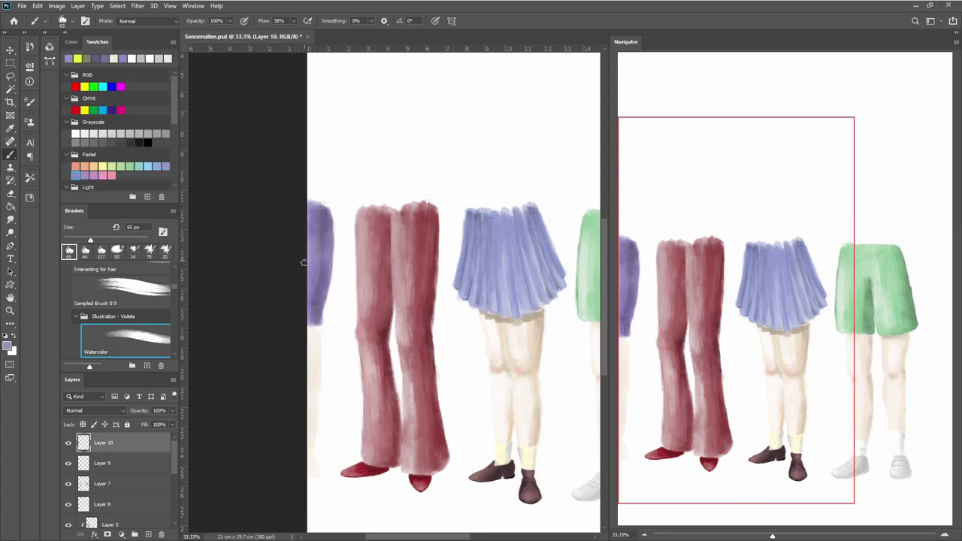
{"action": "scroll", "coordinate": [310, 321], "scroll_direction": "up", "scroll_amount": 1}
{"action": "left_click", "coordinate": [149, 250]}
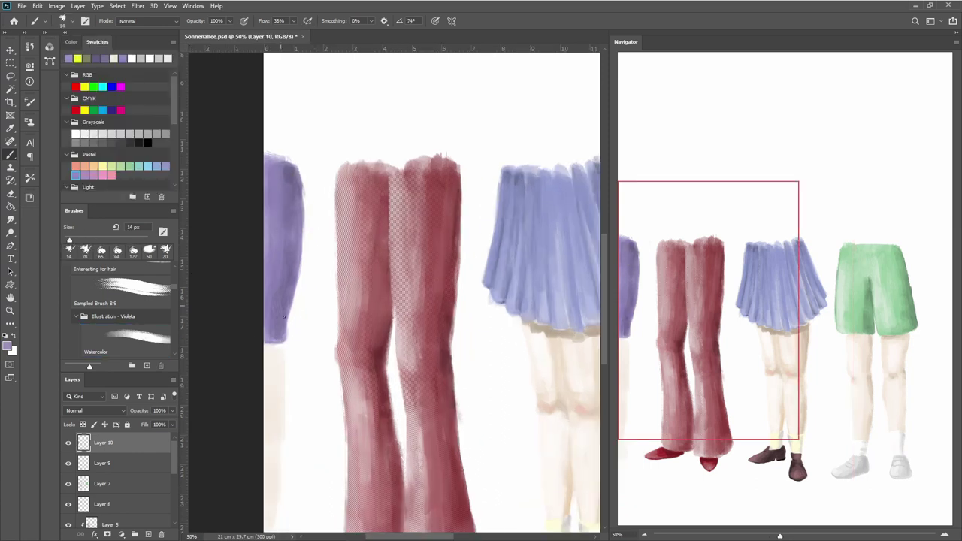
{"action": "left_click", "coordinate": [124, 338]}
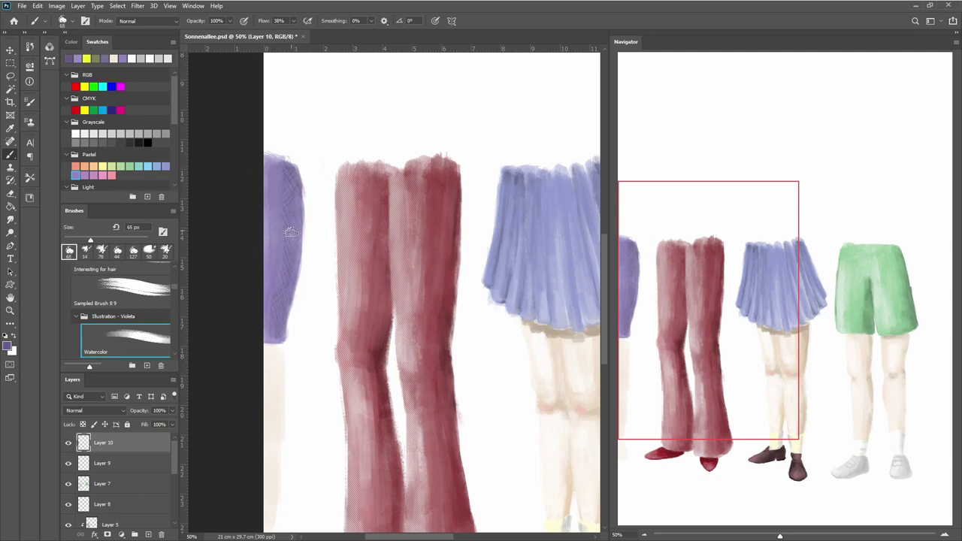
{"action": "mouse_move", "coordinate": [288, 284]}
{"action": "left_mouse_down"}
{"action": "mouse_move", "coordinate": [284, 218]}
{"action": "mouse_move", "coordinate": [260, 273]}
{"action": "left_mouse_up"}
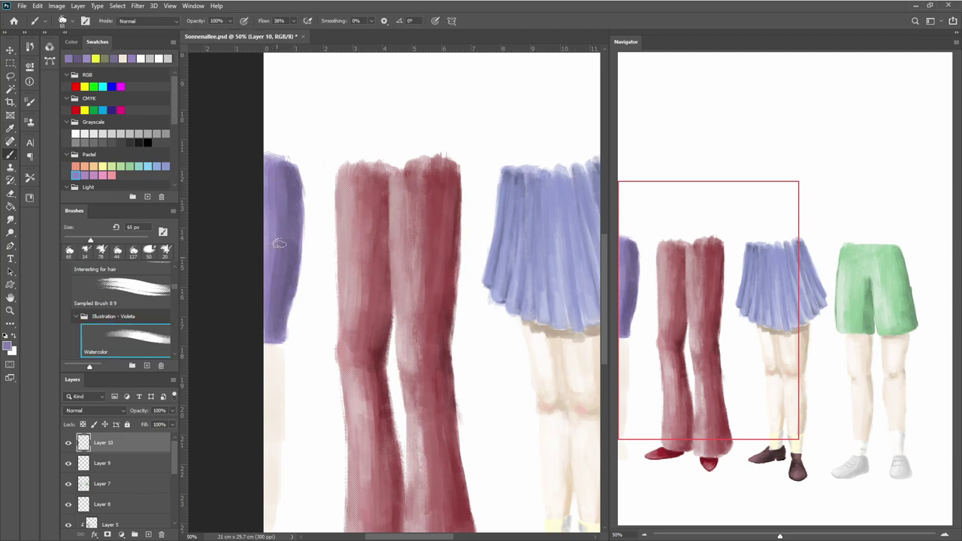
Begin a dark shoe under the leftmost figure's leg.
{"action": "scroll", "coordinate": [276, 191], "scroll_direction": "down", "scroll_amount": 3}
{"action": "key", "text": "e"}
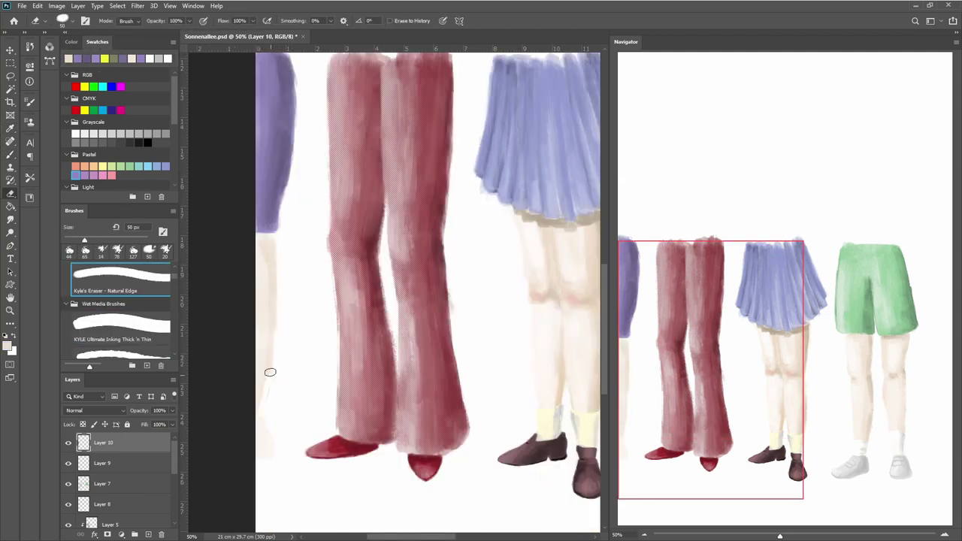
{"action": "key", "text": "b"}
{"action": "left_click_drag", "start_coordinate": [266, 331], "coordinate": [293, 225]}
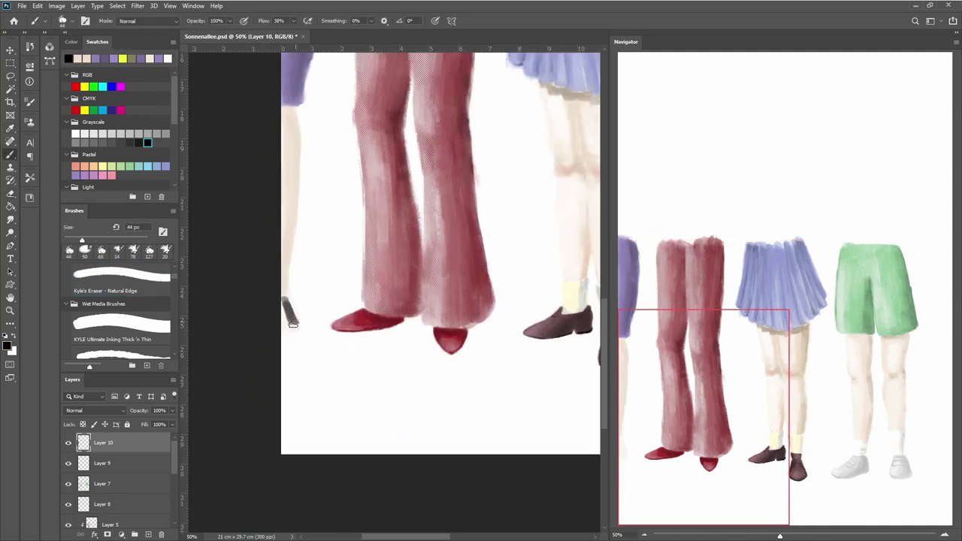
{"action": "left_click_drag", "start_coordinate": [287, 299], "coordinate": [283, 293]}
Hide the leftmost purple figure and enlarge the other three figures to about 129%.
{"action": "scroll", "coordinate": [274, 368], "scroll_direction": "down", "scroll_amount": 3}
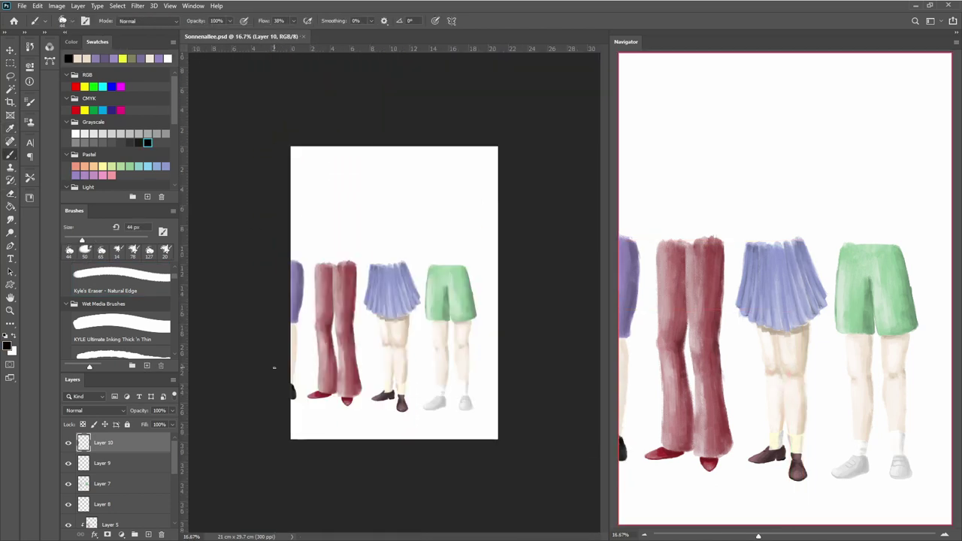
{"action": "scroll", "coordinate": [391, 189], "scroll_direction": "up", "scroll_amount": 2}
{"action": "left_click", "coordinate": [419, 213], "text": "ctrl"}
{"action": "scroll", "coordinate": [419, 214], "scroll_direction": "down", "scroll_amount": 1}
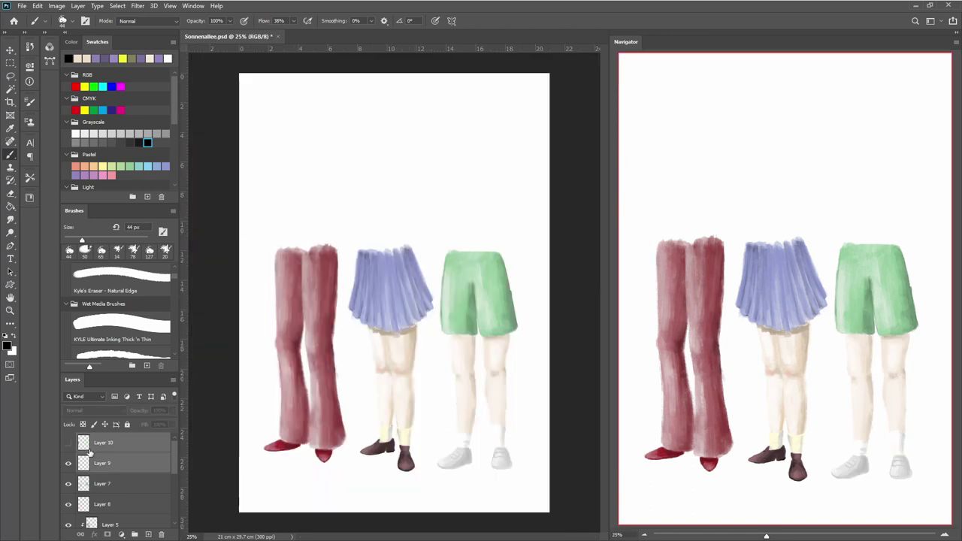
{"action": "left_click", "coordinate": [101, 476], "text": "shift"}
{"action": "key", "text": "ctrl+t"}
{"action": "left_click_drag", "start_coordinate": [516, 205], "coordinate": [561, 196]}
{"action": "key", "text": "Return"}
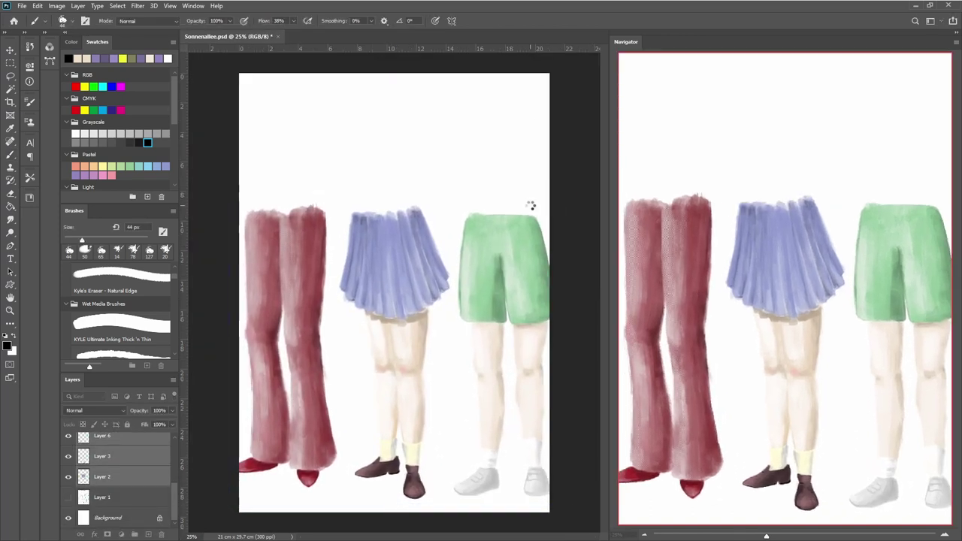
On a new layer, paint soft diagonal cast shadows under all three figures.
{"action": "key", "text": "ctrl+shift+alt+n"}
{"action": "key", "text": "b"}
{"action": "scroll", "coordinate": [120, 308], "scroll_direction": "down", "scroll_amount": 3}
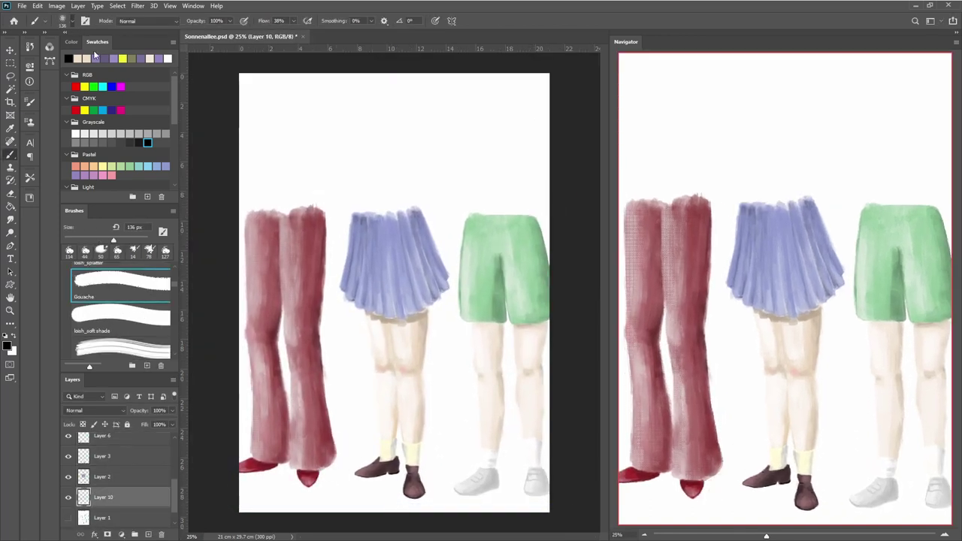
{"action": "left_click", "coordinate": [121, 316]}
{"action": "mouse_move", "coordinate": [353, 444]}
{"action": "left_mouse_down"}
{"action": "mouse_move", "coordinate": [319, 474]}
{"action": "mouse_move", "coordinate": [237, 470]}
{"action": "left_mouse_up"}
{"action": "key", "text": "ctrl+z"}
{"action": "left_click_drag", "start_coordinate": [312, 481], "coordinate": [549, 481]}
{"action": "mouse_move", "coordinate": [527, 436]}
{"action": "left_mouse_down"}
{"action": "mouse_move", "coordinate": [338, 458]}
{"action": "mouse_move", "coordinate": [469, 406]}
{"action": "left_mouse_up"}
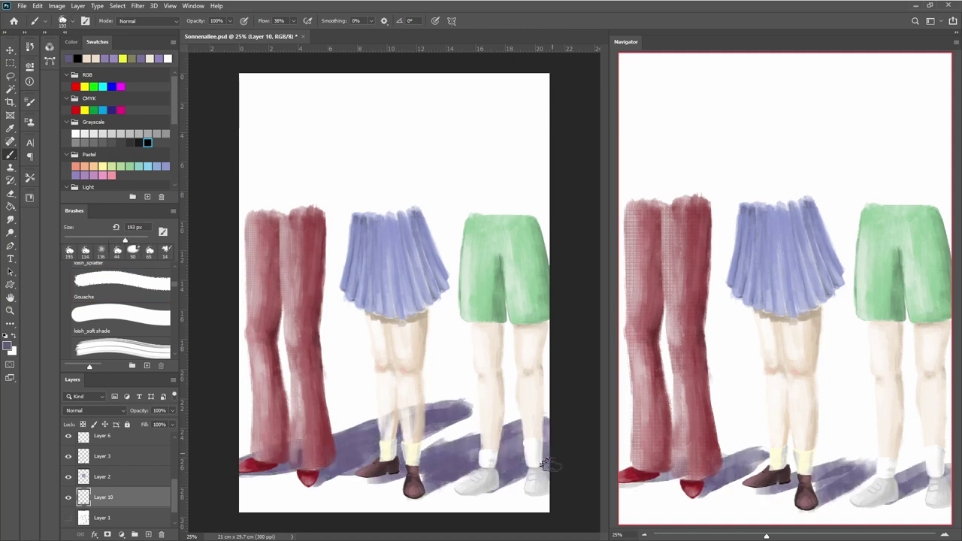
Make the shadow layer faint at 38% opacity and fit the cover in view.
{"action": "key", "text": "ctrl+z"}
{"action": "key", "text": "ctrl+z"}
{"action": "key", "text": "ctrl+z"}
{"action": "key", "text": "ctrl+shift+z"}
{"action": "key", "text": "ctrl+shift+z"}
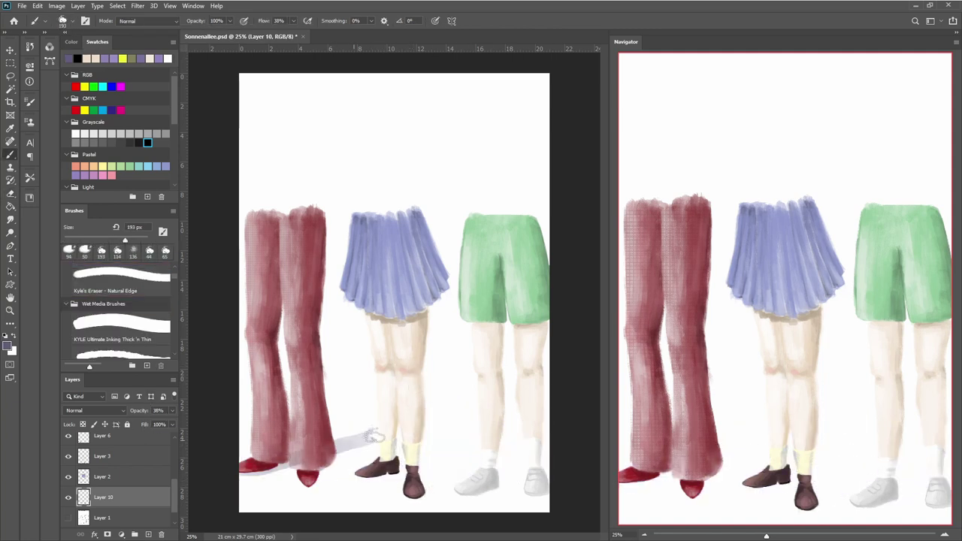
{"action": "key", "text": "ctrl+shift+z"}
{"action": "key", "text": "ctrl+shift+z"}
{"action": "key", "text": "ctrl+shift+z"}
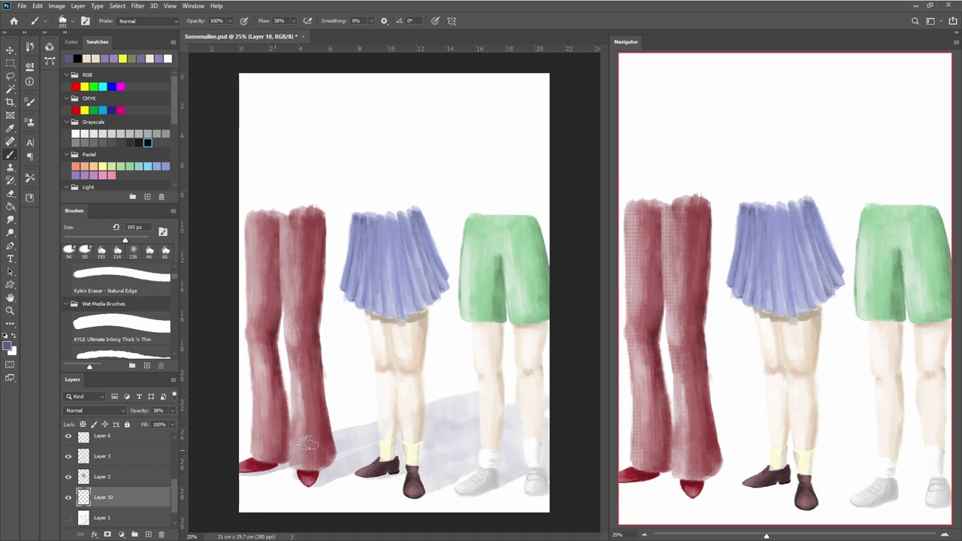
{"action": "key", "text": "e"}
{"action": "key", "text": "ctrl+plus"}
{"action": "key", "text": "ctrl+minus"}
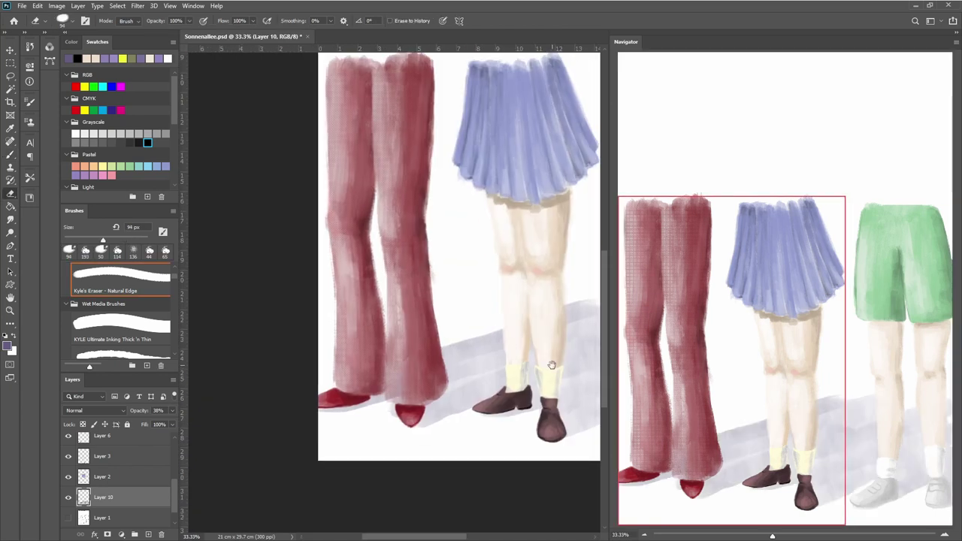
{"action": "key", "text": "ctrl+minus"}
On a new top layer, fill a marquee over the cover's top area with white.
{"action": "key", "text": "ctrl+shift+alt+n"}
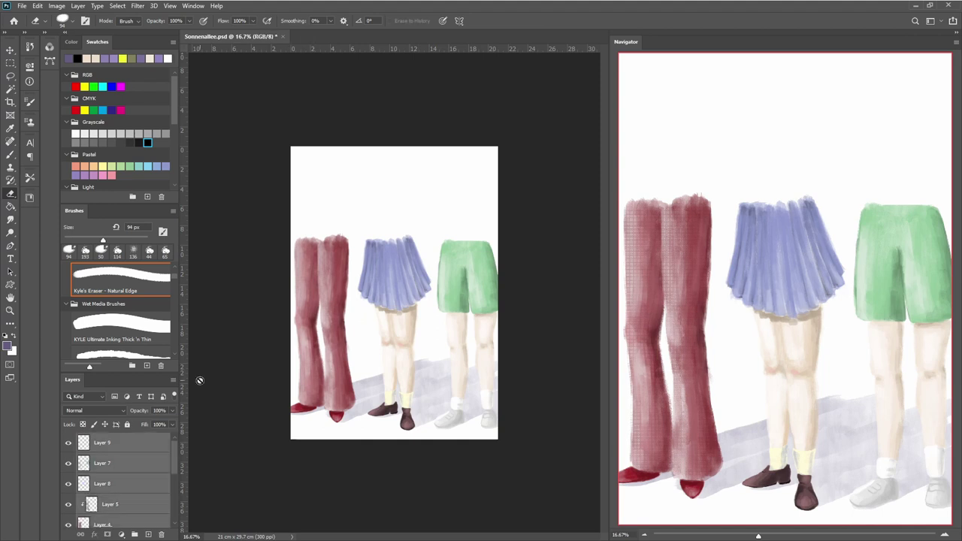
{"action": "key", "text": "m"}
{"action": "left_click_drag", "start_coordinate": [286, 142], "coordinate": [597, 247]}
{"action": "key", "text": "g"}
{"action": "left_click", "coordinate": [356, 200]}
Letter a purple draft of 'Kürzeren Ende der' at the top, then erase it.
{"action": "key", "text": "ctrl+d"}
{"action": "key", "text": "ctrl+plus"}
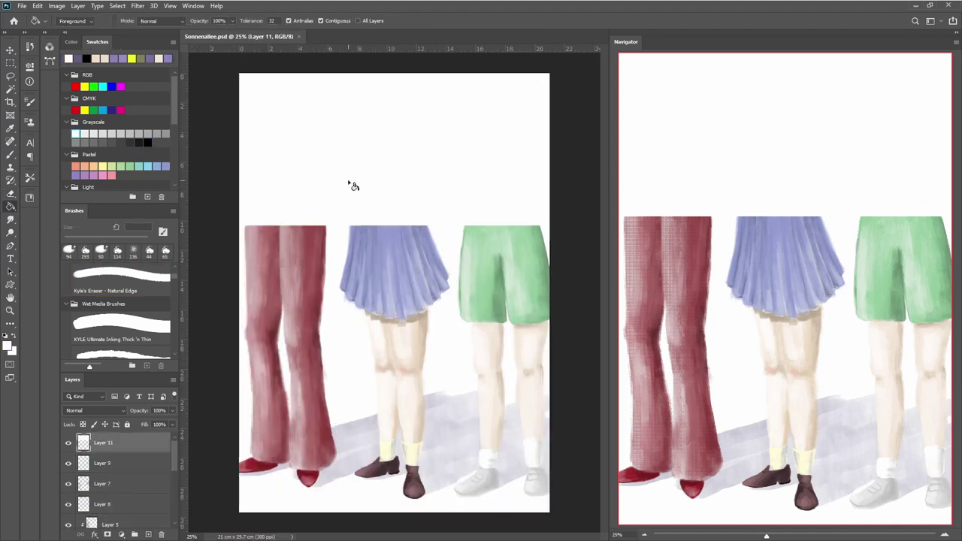
{"action": "key", "text": "b"}
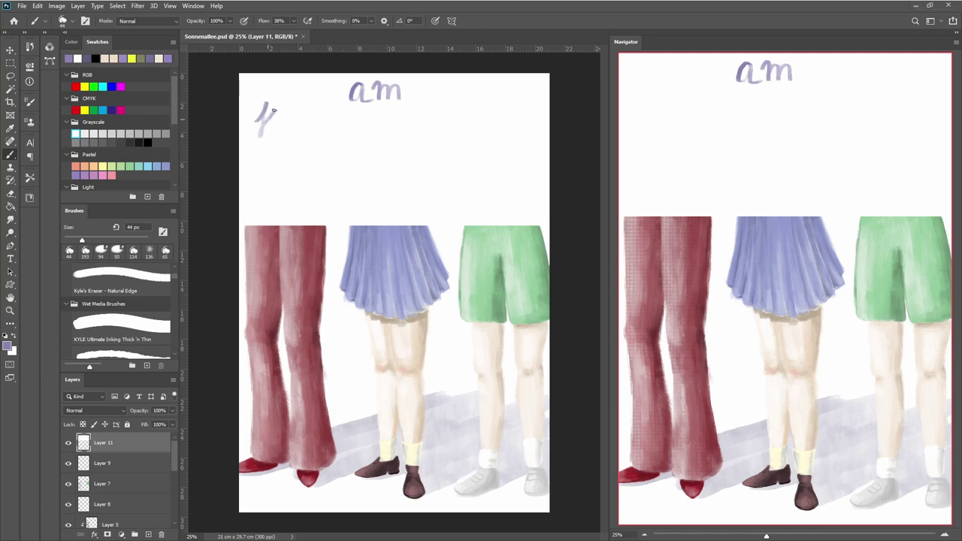
{"action": "mouse_move", "coordinate": [275, 111]}
{"action": "left_mouse_down"}
{"action": "mouse_move", "coordinate": [275, 136]}
{"action": "mouse_move", "coordinate": [296, 136]}
{"action": "left_mouse_up"}
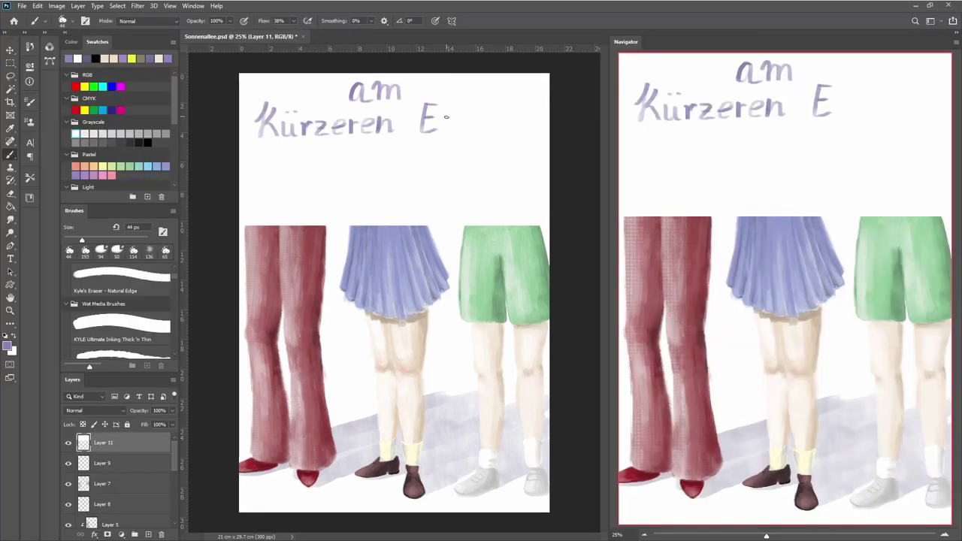
{"action": "left_click_drag", "start_coordinate": [449, 112], "coordinate": [488, 133]}
{"action": "left_click_drag", "start_coordinate": [373, 141], "coordinate": [410, 157]}
{"action": "key", "text": "e"}
{"action": "left_click_drag", "start_coordinate": [260, 124], "coordinate": [394, 72]}
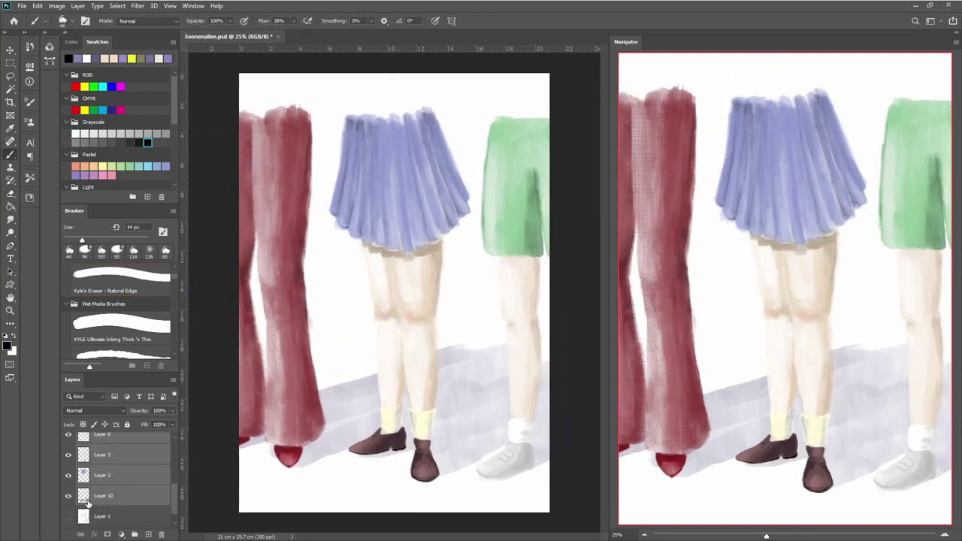
On a new layer, hand-letter 'am Kürzeren Ende der' in black down the cover.
{"action": "key", "text": "ctrl+shift+alt+n"}
{"action": "left_click_drag", "start_coordinate": [391, 113], "coordinate": [429, 114]}
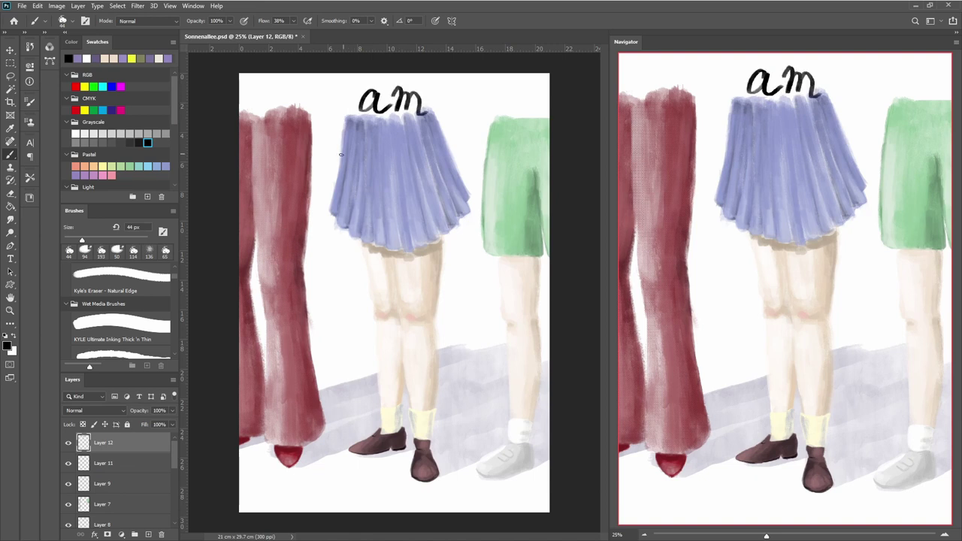
{"action": "mouse_move", "coordinate": [293, 147]}
{"action": "left_mouse_down"}
{"action": "mouse_move", "coordinate": [287, 180]}
{"action": "mouse_move", "coordinate": [311, 181]}
{"action": "left_mouse_up"}
{"action": "mouse_move", "coordinate": [320, 154]}
{"action": "left_mouse_down"}
{"action": "mouse_move", "coordinate": [338, 180]}
{"action": "mouse_move", "coordinate": [354, 180]}
{"action": "left_mouse_up"}
{"action": "left_click_drag", "start_coordinate": [362, 161], "coordinate": [377, 178]}
{"action": "left_click_drag", "start_coordinate": [391, 169], "coordinate": [403, 171]}
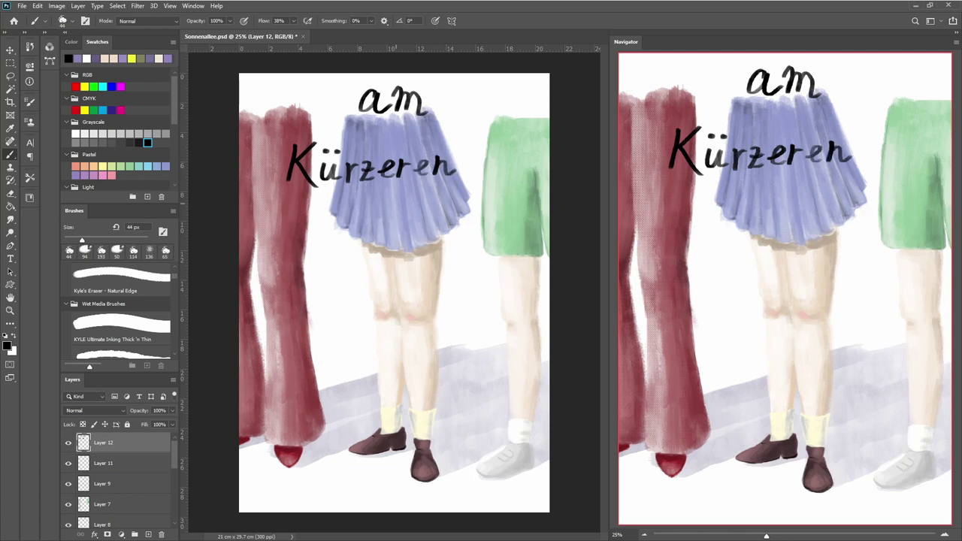
{"action": "left_click_drag", "start_coordinate": [444, 212], "coordinate": [450, 227]}
{"action": "left_click_drag", "start_coordinate": [455, 218], "coordinate": [467, 224]}
{"action": "mouse_move", "coordinate": [364, 275]}
{"action": "left_mouse_down"}
{"action": "mouse_move", "coordinate": [355, 286]}
{"action": "mouse_move", "coordinate": [368, 286]}
{"action": "left_mouse_up"}
{"action": "left_click_drag", "start_coordinate": [374, 278], "coordinate": [388, 280]}
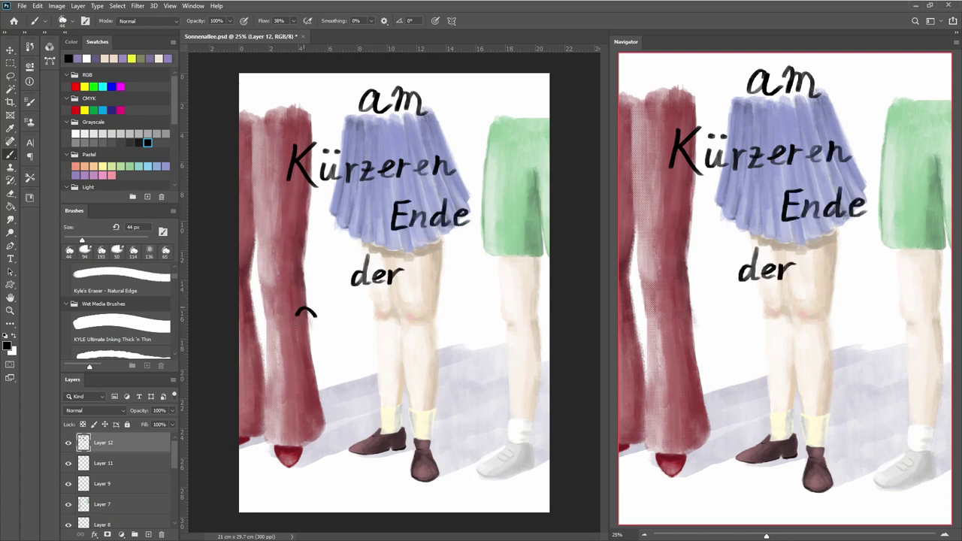
Letter 'Sonnenallee' with a tall swash S, then lasso the lower lines of lettering.
{"action": "left_click_drag", "start_coordinate": [298, 314], "coordinate": [267, 389]}
{"action": "left_click_drag", "start_coordinate": [340, 386], "coordinate": [355, 404]}
{"action": "left_click_drag", "start_coordinate": [357, 386], "coordinate": [371, 405]}
{"action": "left_click_drag", "start_coordinate": [376, 394], "coordinate": [406, 405]}
{"action": "left_click_drag", "start_coordinate": [447, 364], "coordinate": [440, 400]}
{"action": "left_click_drag", "start_coordinate": [461, 365], "coordinate": [454, 402]}
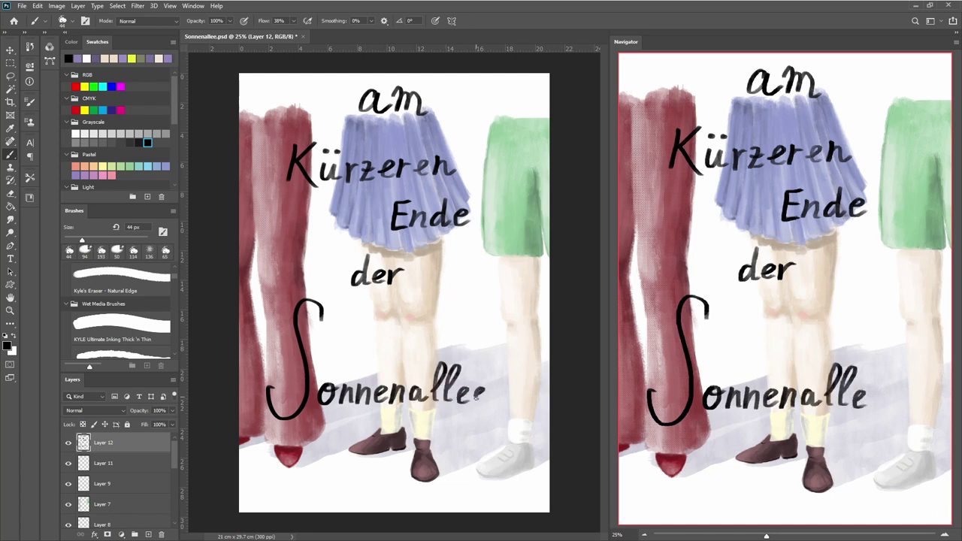
{"action": "key", "text": "l"}
{"action": "left_click_drag", "start_coordinate": [354, 278], "coordinate": [258, 451]}
Move the selected lettering into place and group the figure and shadow layers.
{"action": "key", "text": "ctrl+t"}
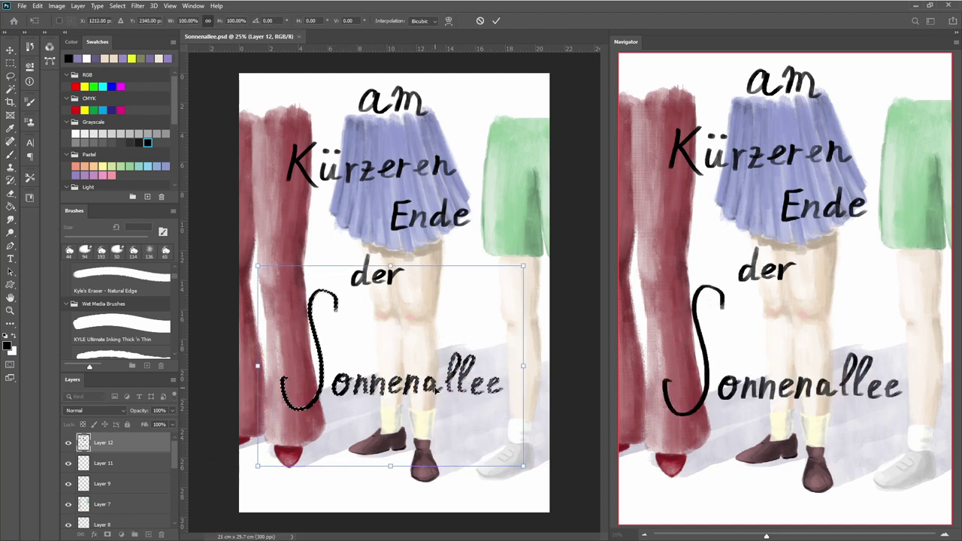
{"action": "left_click_drag", "start_coordinate": [406, 256], "coordinate": [421, 274]}
{"action": "key", "text": "Return"}
{"action": "left_click", "coordinate": [113, 463]}
{"action": "key", "text": "ctrl+g"}
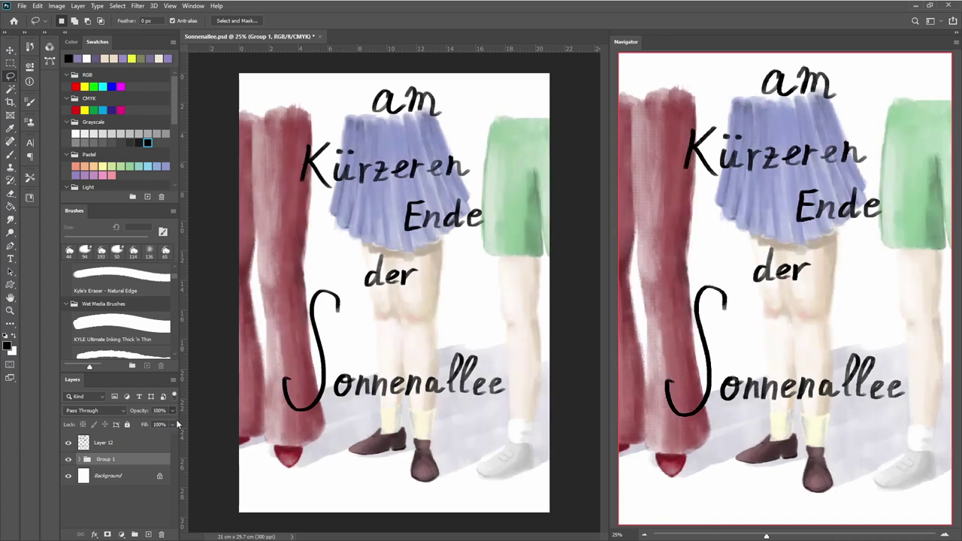
{"action": "left_click", "coordinate": [103, 443]}
Try a thicker swash S over the thin one, then undo it.
{"action": "key", "text": "b"}
{"action": "mouse_move", "coordinate": [284, 379]}
{"action": "left_mouse_down"}
{"action": "mouse_move", "coordinate": [316, 402]}
{"action": "mouse_move", "coordinate": [339, 304]}
{"action": "left_mouse_up"}
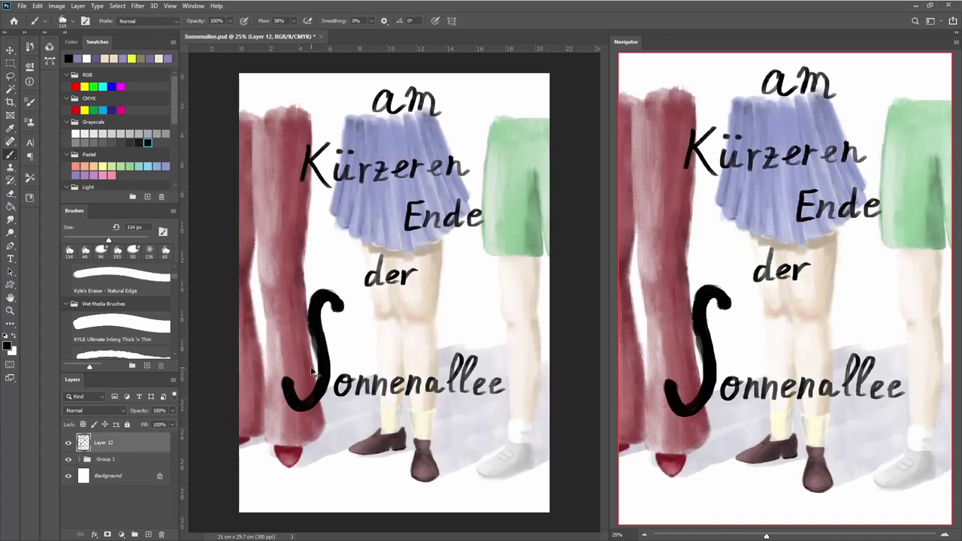
{"action": "key", "text": "ctrl+plus"}
{"action": "left_click_drag", "start_coordinate": [248, 399], "coordinate": [279, 427]}
{"action": "key", "text": "ctrl+minus"}
{"action": "key", "text": "ctrl+minus"}
{"action": "key", "text": "ctrl+z"}
{"action": "key", "text": "ctrl+plus"}
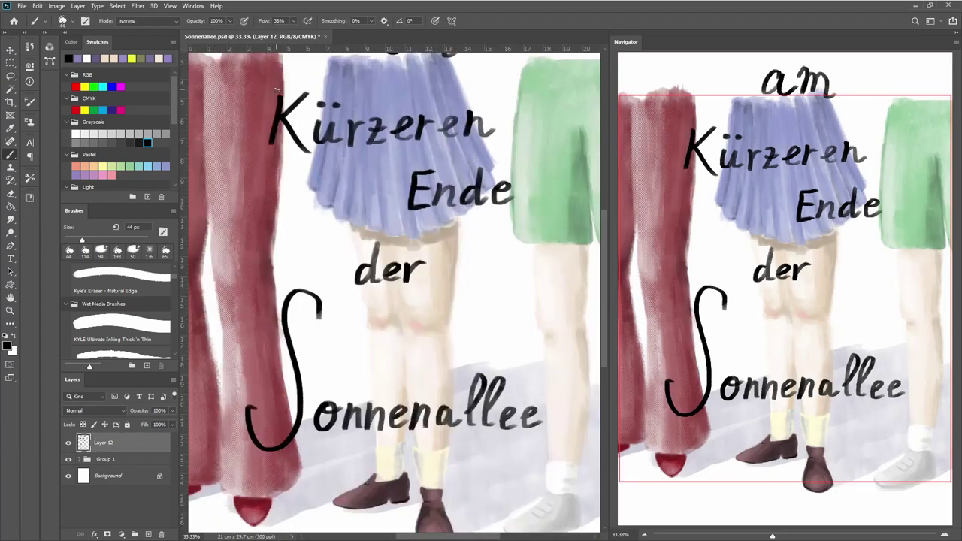
{"action": "key", "text": "ctrl+plus"}
{"action": "key", "text": "ctrl+plus"}
{"action": "key", "text": "ctrl+minus"}
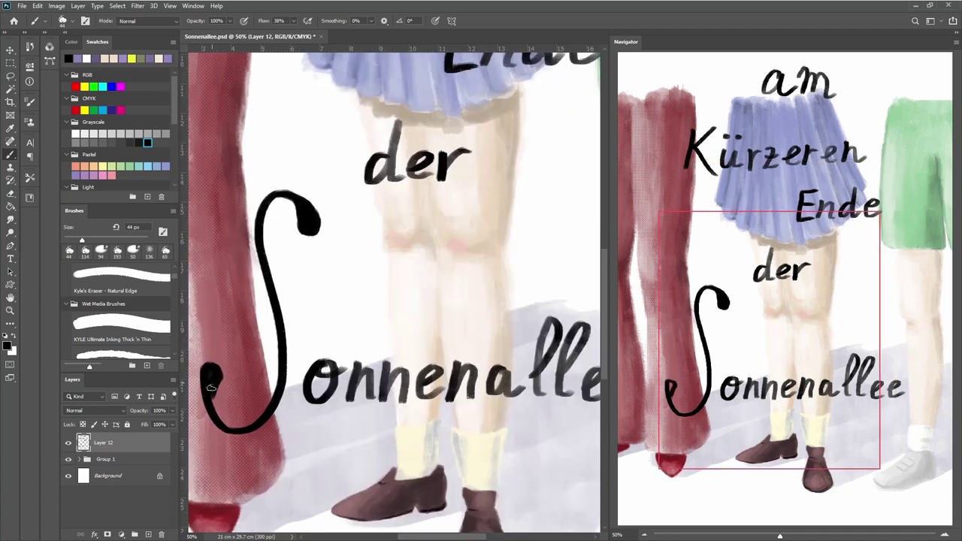
{"action": "key", "text": "ctrl+minus"}
{"action": "key", "text": "ctrl+minus"}
Erase the old S and repaint a new tall S before 'onnenallee'.
{"action": "key", "text": "ctrl+plus"}
{"action": "key", "text": "ctrl+plus"}
{"action": "key", "text": "e"}
{"action": "mouse_move", "coordinate": [259, 440]}
{"action": "left_mouse_down"}
{"action": "mouse_move", "coordinate": [288, 290]}
{"action": "mouse_move", "coordinate": [226, 472]}
{"action": "left_mouse_up"}
{"action": "key", "text": "b"}
{"action": "key", "text": "ctrl+z"}
{"action": "mouse_move", "coordinate": [300, 323]}
{"action": "left_mouse_down"}
{"action": "mouse_move", "coordinate": [241, 460]}
{"action": "mouse_move", "coordinate": [287, 445]}
{"action": "left_mouse_up"}
{"action": "key", "text": "ctrl+z"}
{"action": "key", "text": "ctrl+z"}
{"action": "key", "text": "ctrl+minus"}
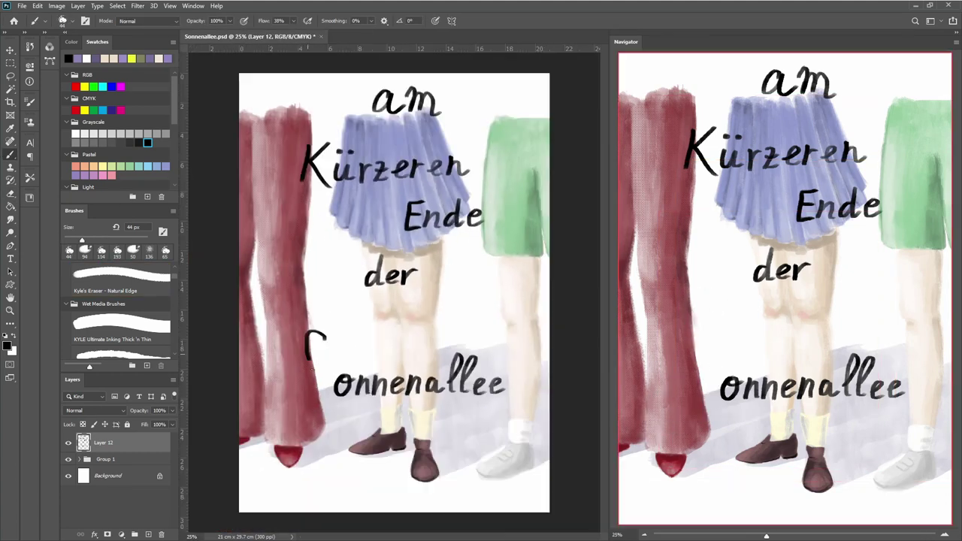
{"action": "left_click_drag", "start_coordinate": [331, 328], "coordinate": [274, 412]}
{"action": "key", "text": "ctrl+minus"}
{"action": "key", "text": "ctrl+plus"}
{"action": "key", "text": "ctrl+plus"}
Type the author's name as a text layer and centre it at the cover's bottom.
{"action": "key", "text": "t"}
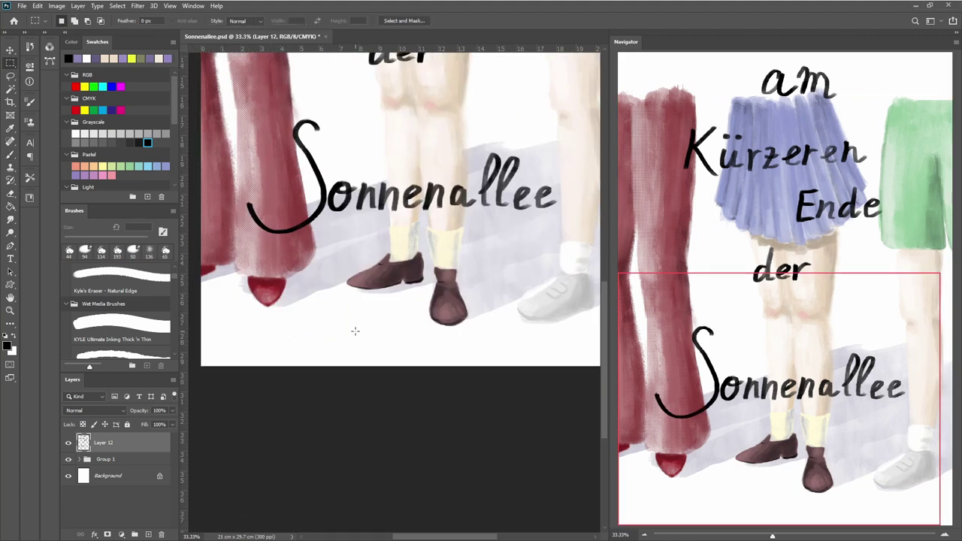
{"action": "left_click", "coordinate": [330, 338]}
{"action": "type", "text": "Thomas Brussig"}
{"action": "key", "text": "ctrl+a"}
{"action": "left_click", "coordinate": [10, 50]}
{"action": "key", "text": "ctrl+0"}
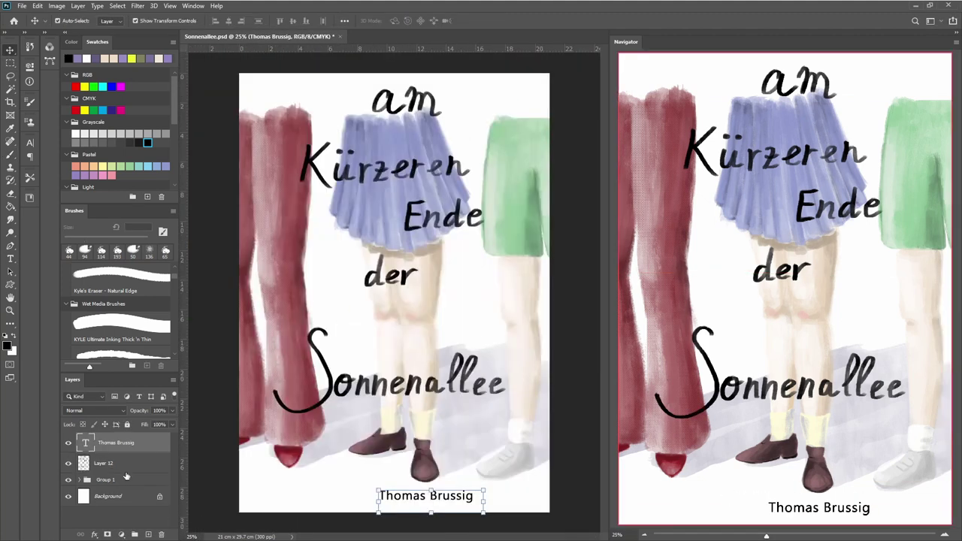
{"action": "key", "text": "ctrl+t"}
{"action": "left_click_drag", "start_coordinate": [455, 495], "coordinate": [454, 493]}
{"action": "key", "text": "Return"}
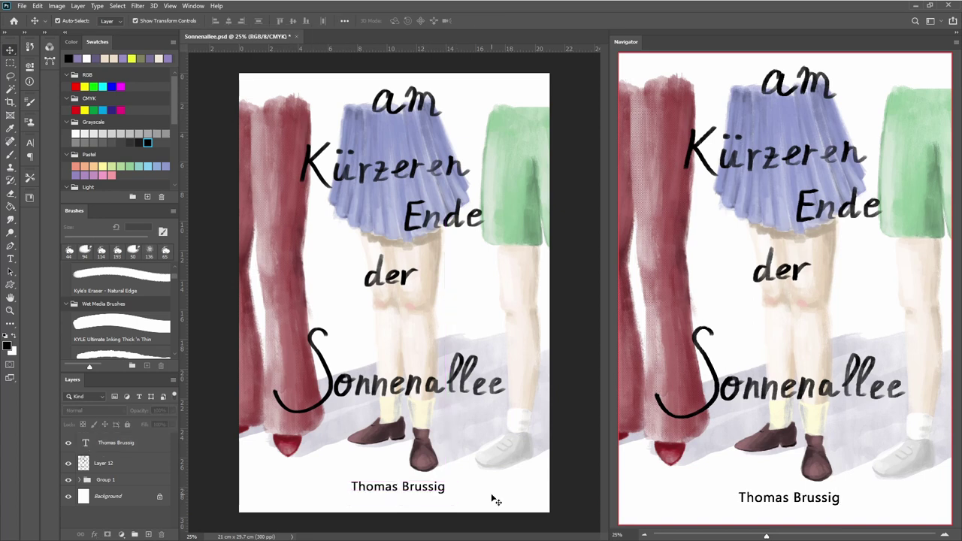
On a new layer, sign the bottom-right corner with a pencil-like brush.
{"action": "key", "text": "ctrl+plus"}
{"action": "scroll", "coordinate": [136, 319], "scroll_direction": "down", "scroll_amount": 3}
{"action": "scroll", "coordinate": [136, 320], "scroll_direction": "down", "scroll_amount": 3}
{"action": "scroll", "coordinate": [136, 319], "scroll_direction": "down", "scroll_amount": 3}
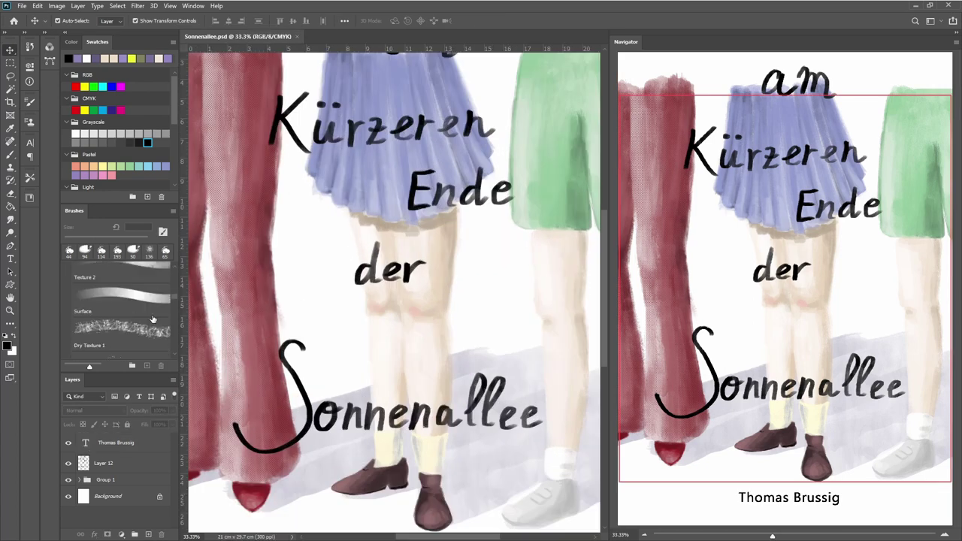
{"action": "left_click", "coordinate": [120, 324]}
{"action": "key", "text": "ctrl+shift+alt+n"}
{"action": "left_click_drag", "start_coordinate": [354, 380], "coordinate": [364, 368]}
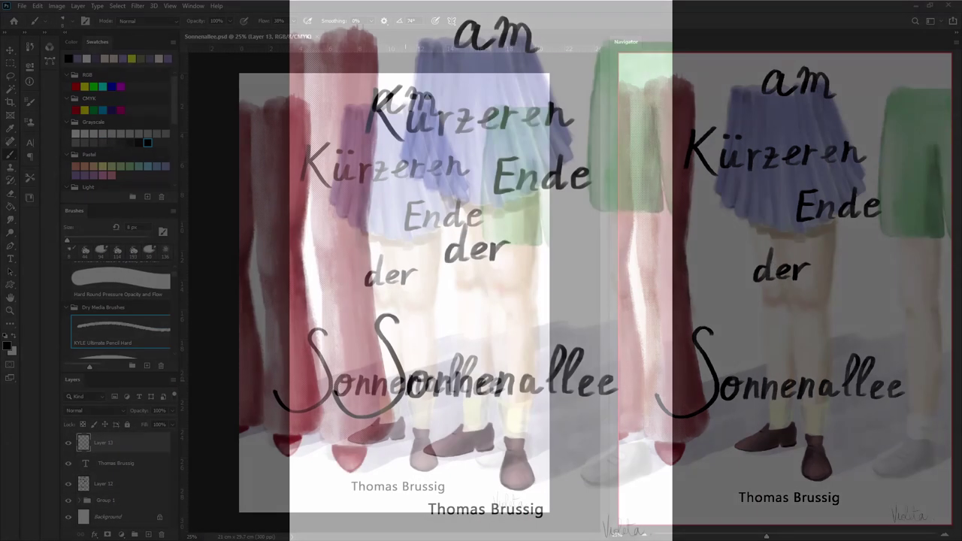